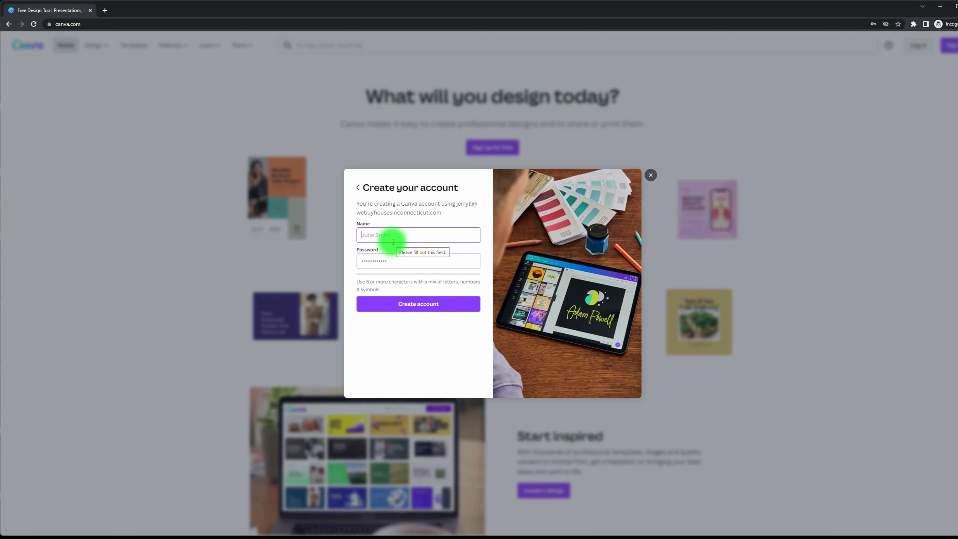
# Fill the account name from the saved autofill entry, enter a password and submit the form.
pyautogui.click(390, 235)
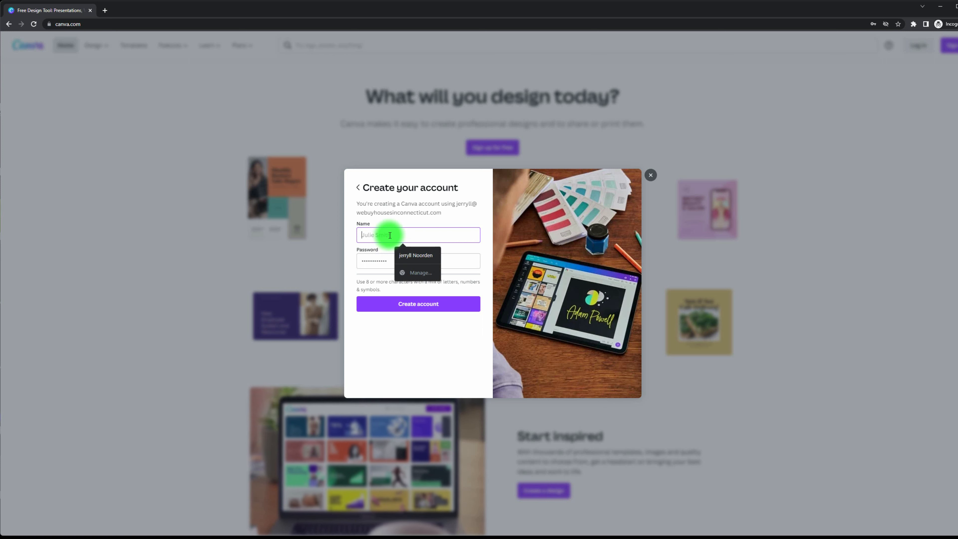
pyautogui.click(407, 255)
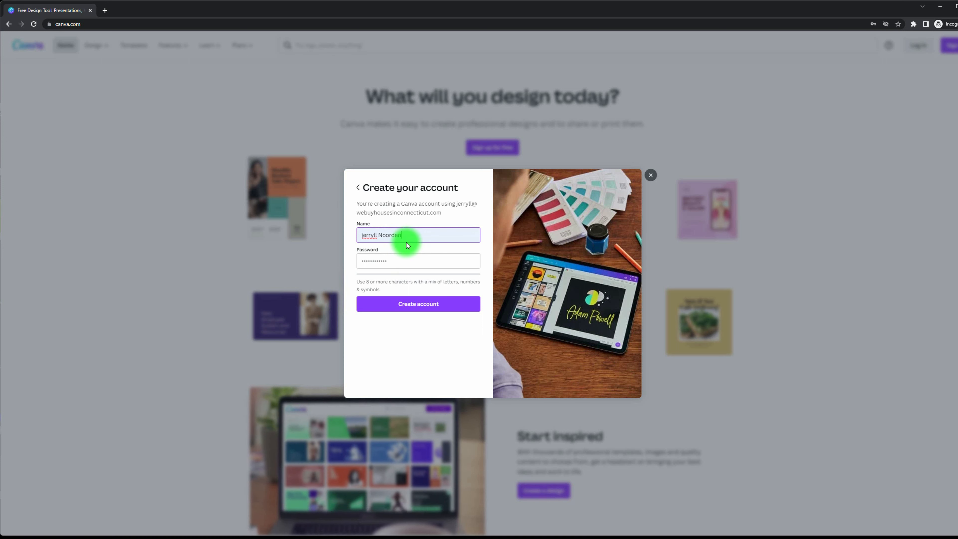
pyautogui.click(391, 261)
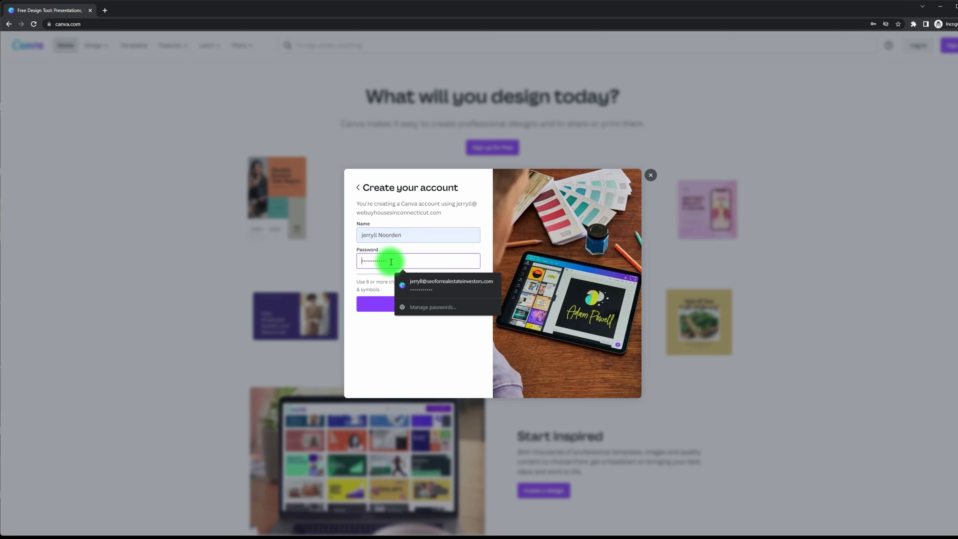
pyautogui.write('*******')
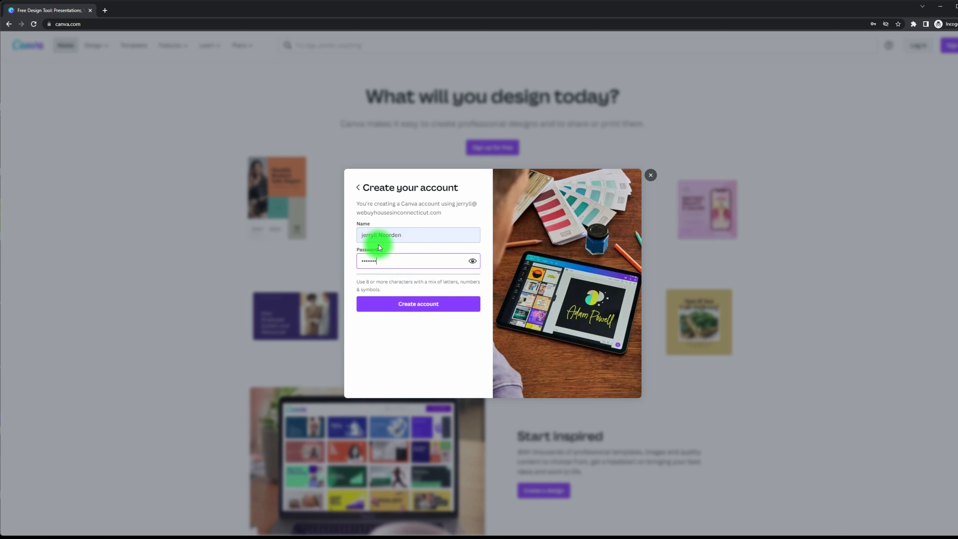
pyautogui.write('**')
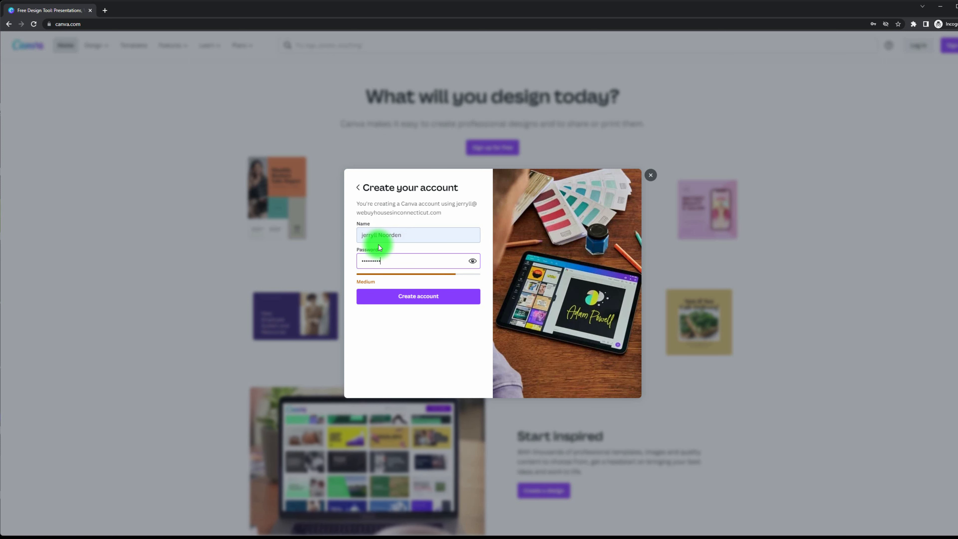
pyautogui.write('*')
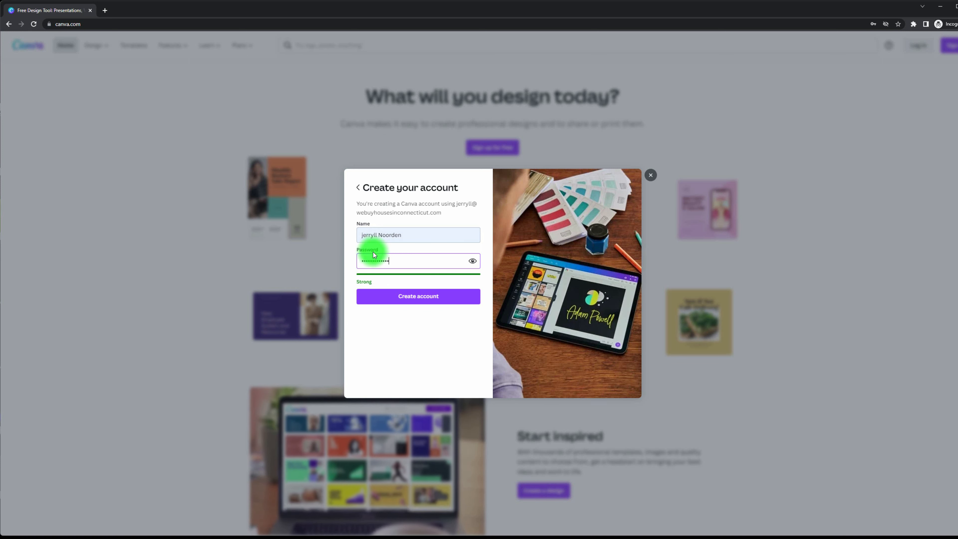
pyautogui.click(413, 297)
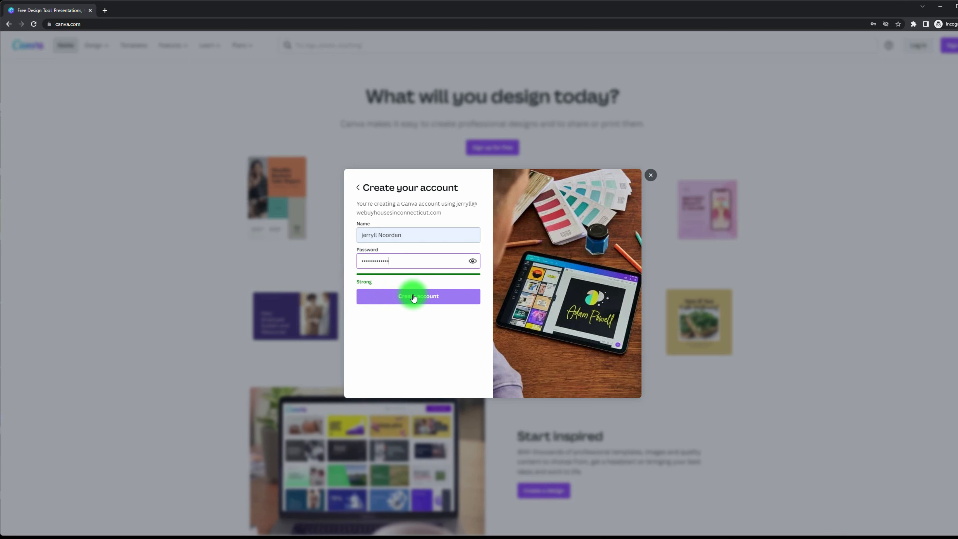
# Replace the password with a new one and resubmit the account details.
pyautogui.moveTo(398, 261); pyautogui.dragTo(362, 254)
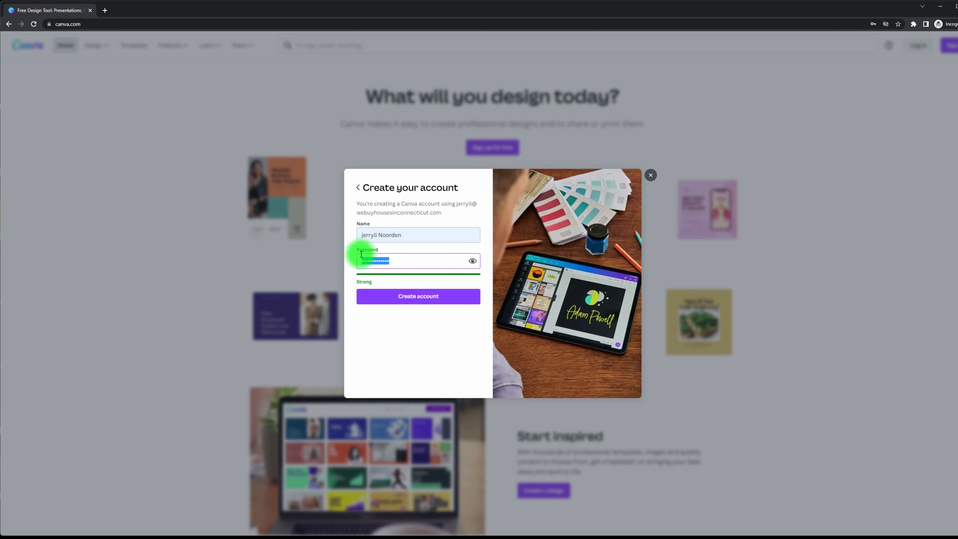
pyautogui.write('**')
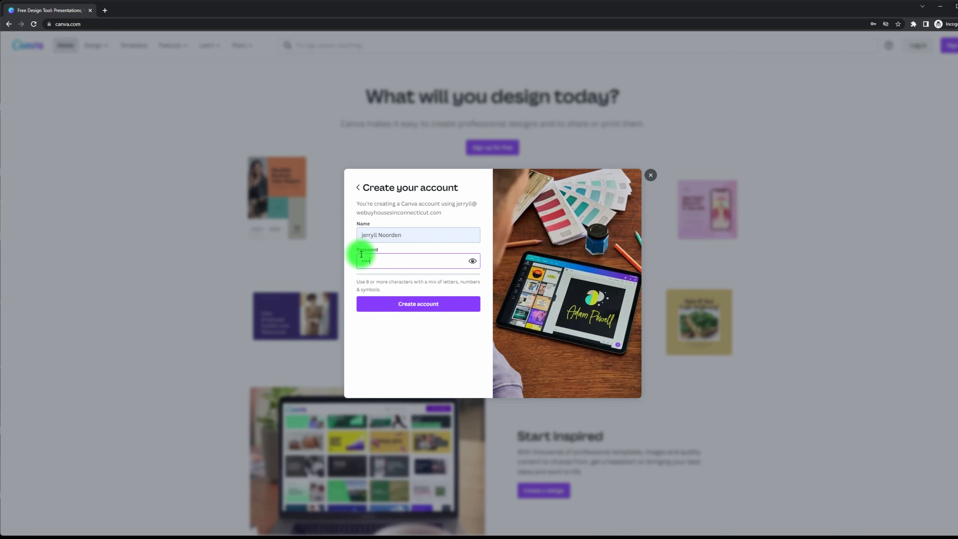
pyautogui.write('*********')
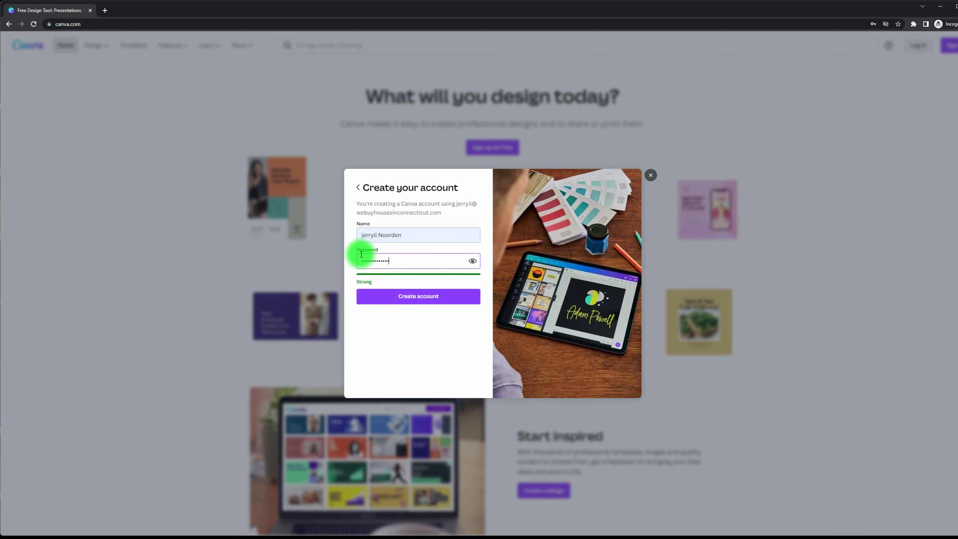
pyautogui.click(405, 297)
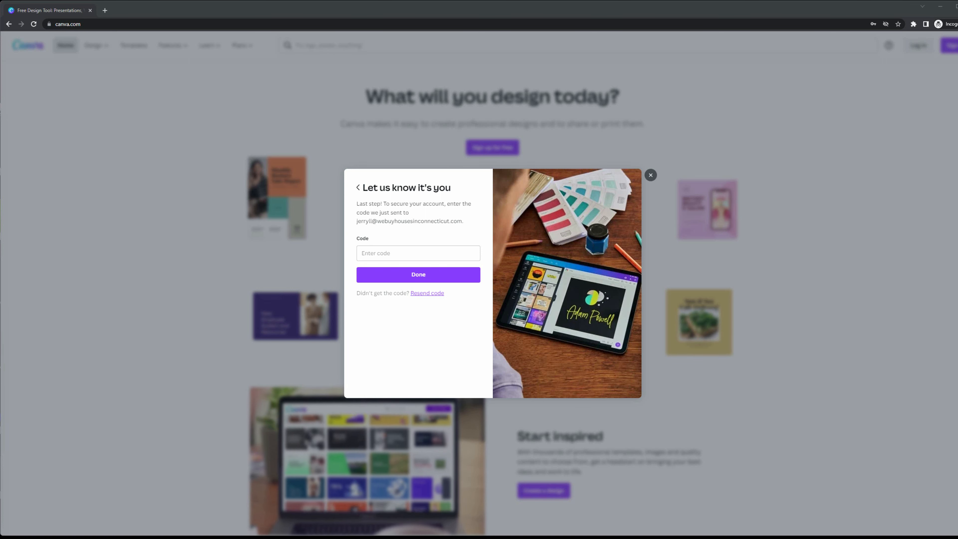
# Enter the emailed verification code, choose Small business, and skip the team and Pro trial offers.
pyautogui.click(417, 255)
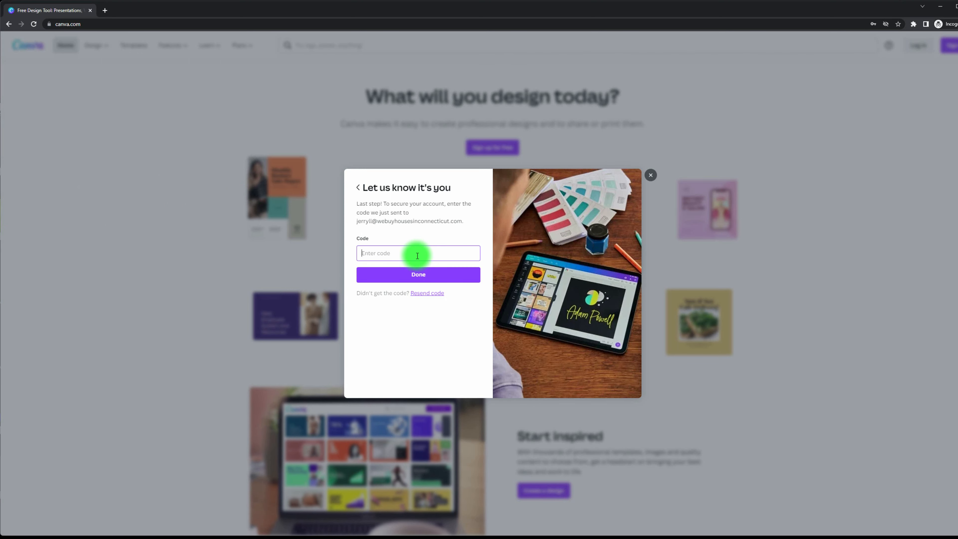
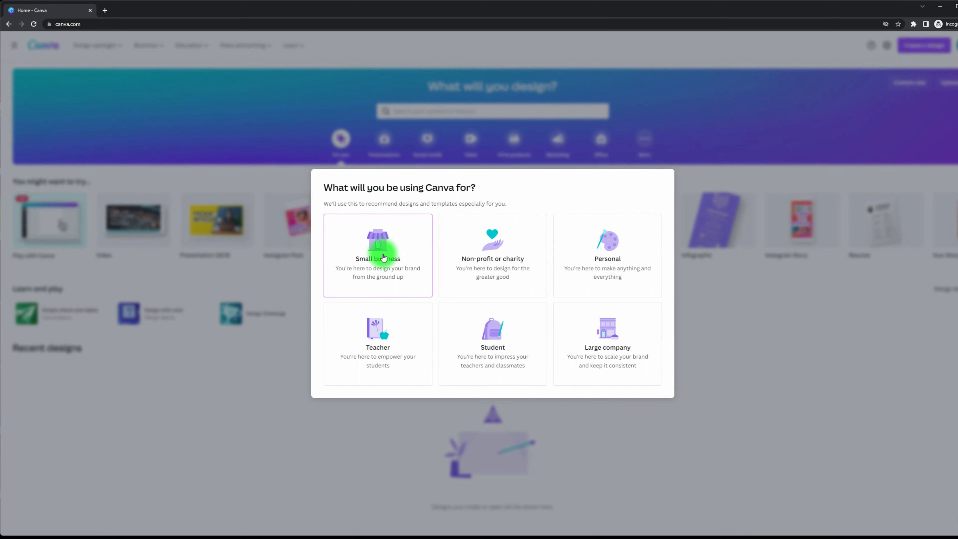
pyautogui.click(383, 258)
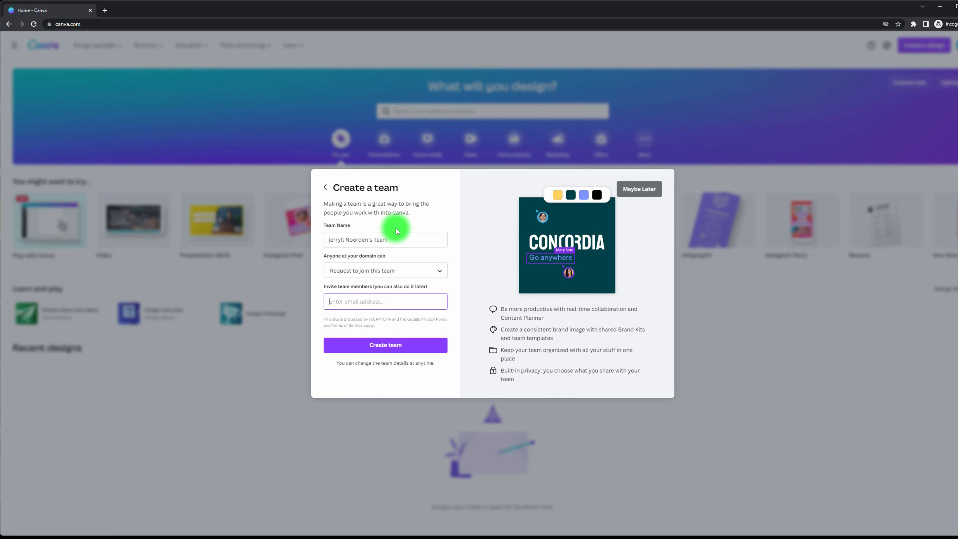
pyautogui.click(641, 189)
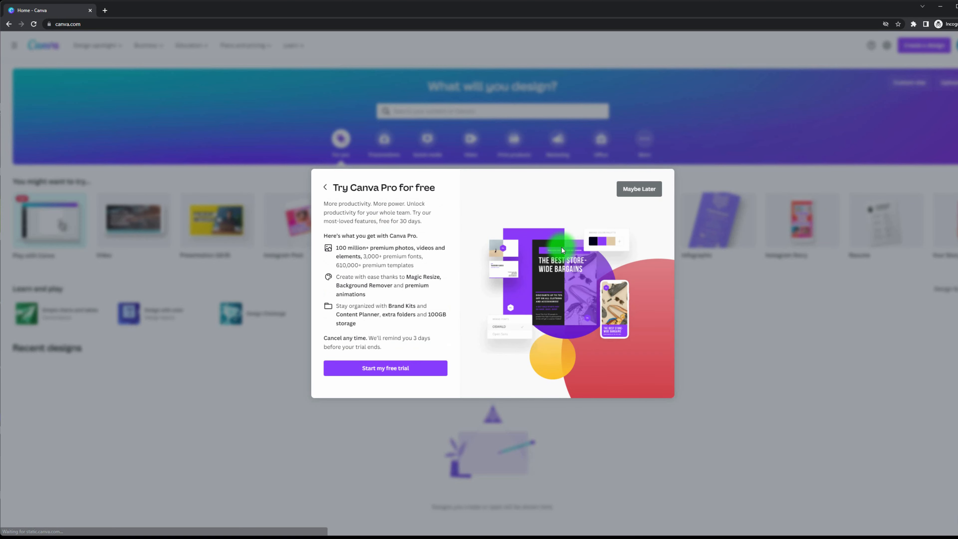
pyautogui.click(631, 189)
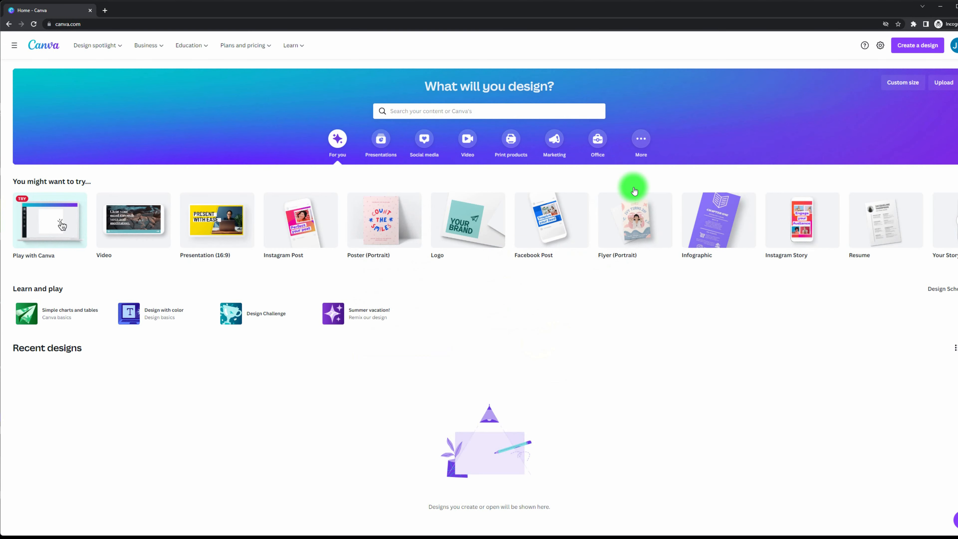
pyautogui.moveTo(553, 207)
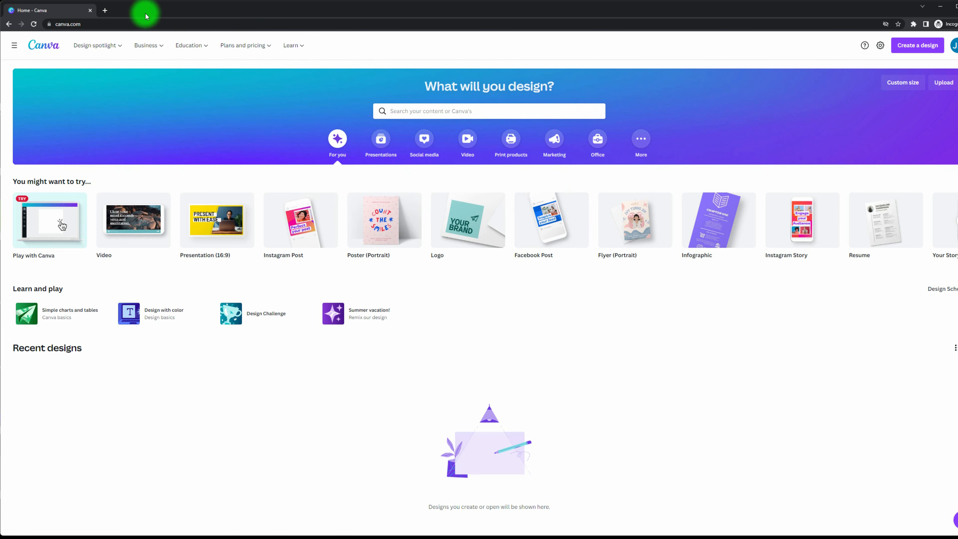
# Search Google for 'facebook page cover photo size' (820 × 312 px), then return to Canva.
pyautogui.click(105, 11)
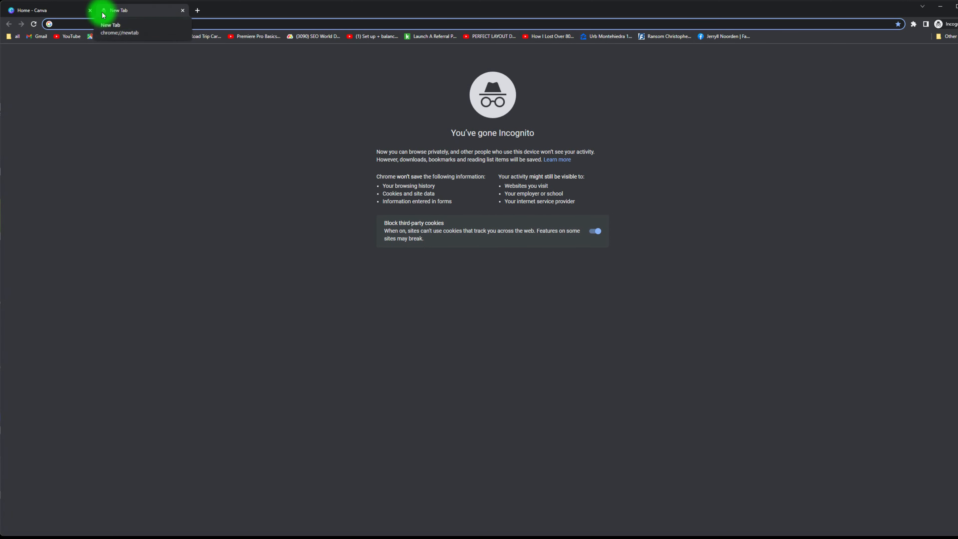
pyautogui.write('faceb')
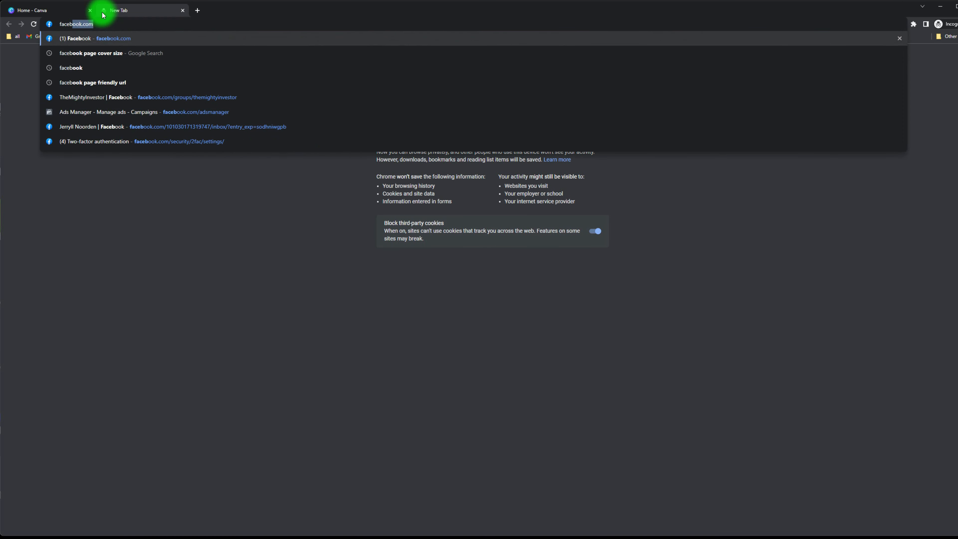
pyautogui.write('ook page')
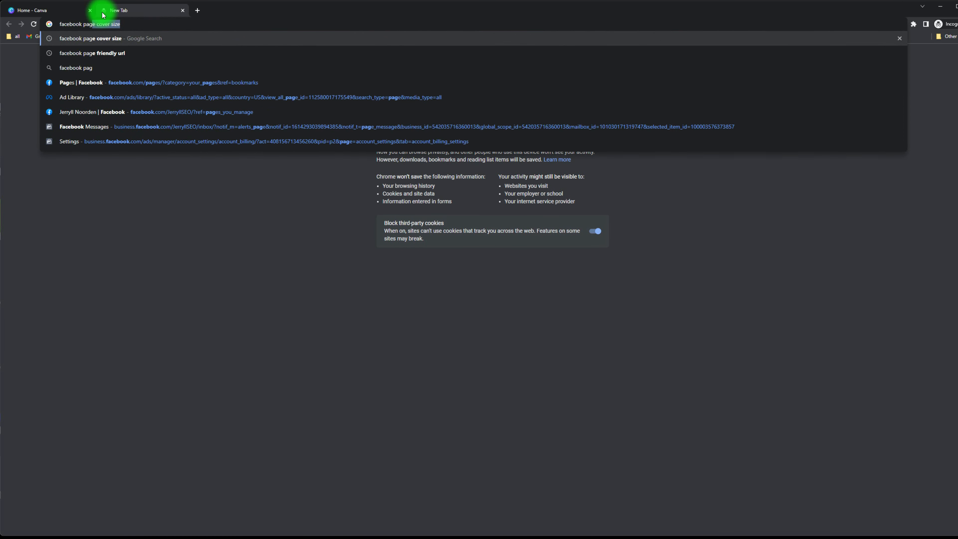
pyautogui.write(' cover p')
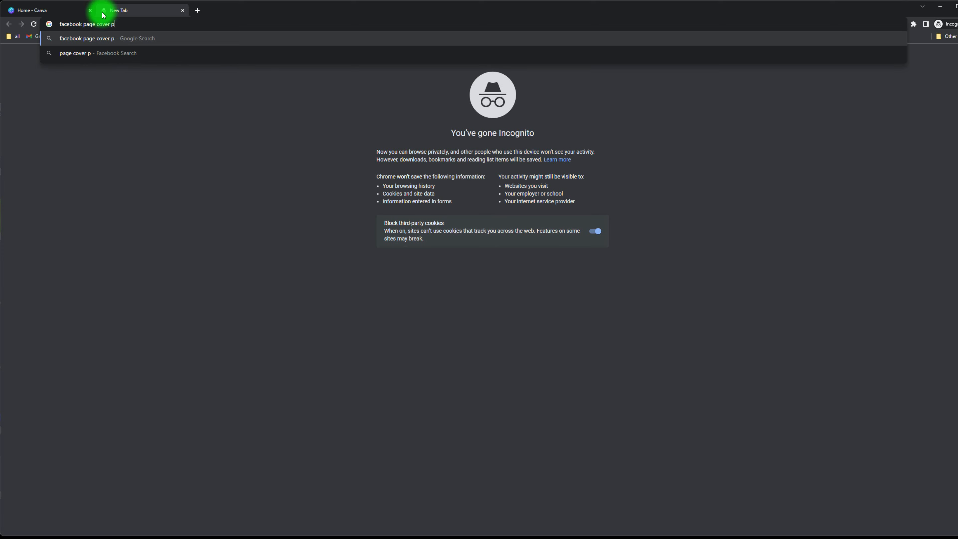
pyautogui.write('hoto siz')
pyautogui.write('e')
pyautogui.press('Return')
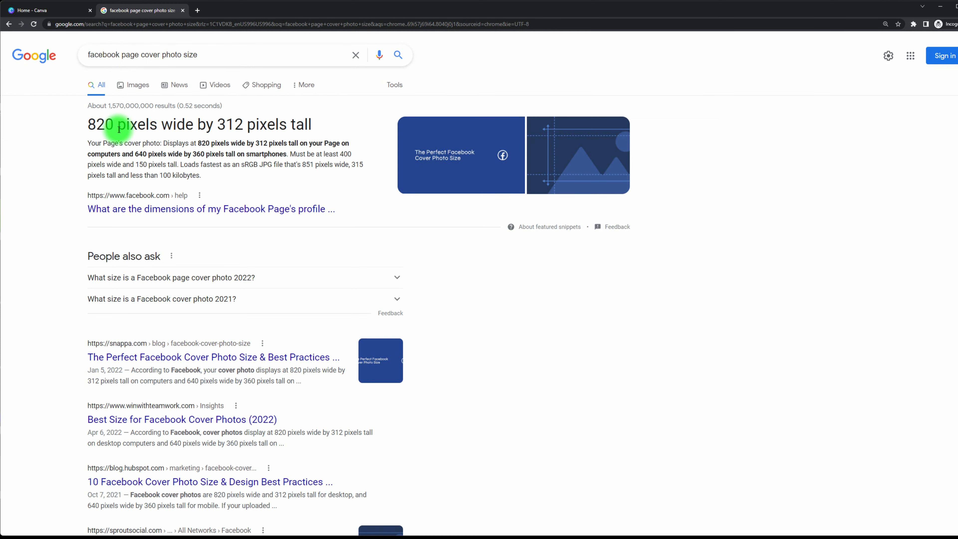
pyautogui.click(51, 11)
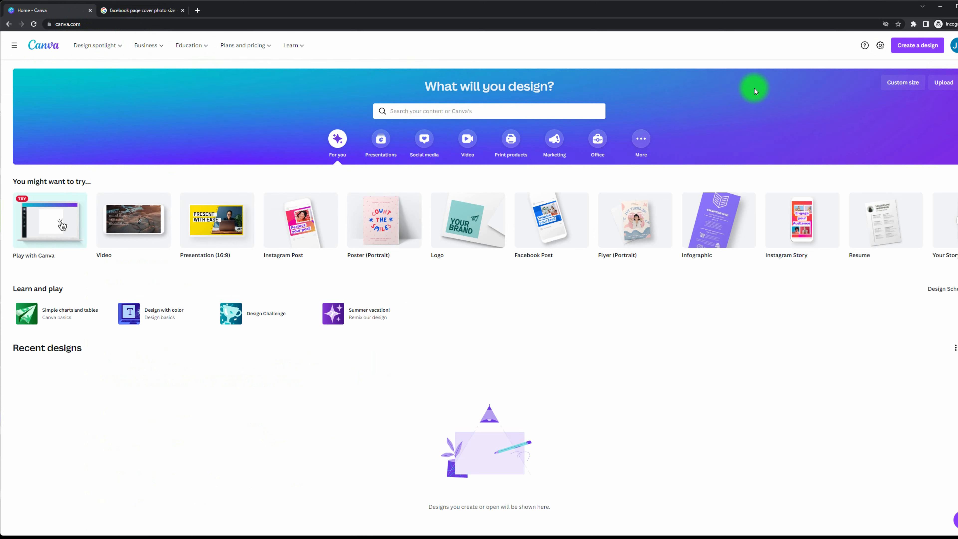
# Create a blank custom-size design of 820 × 312 px after confirming the recommended size.
pyautogui.click(907, 53)
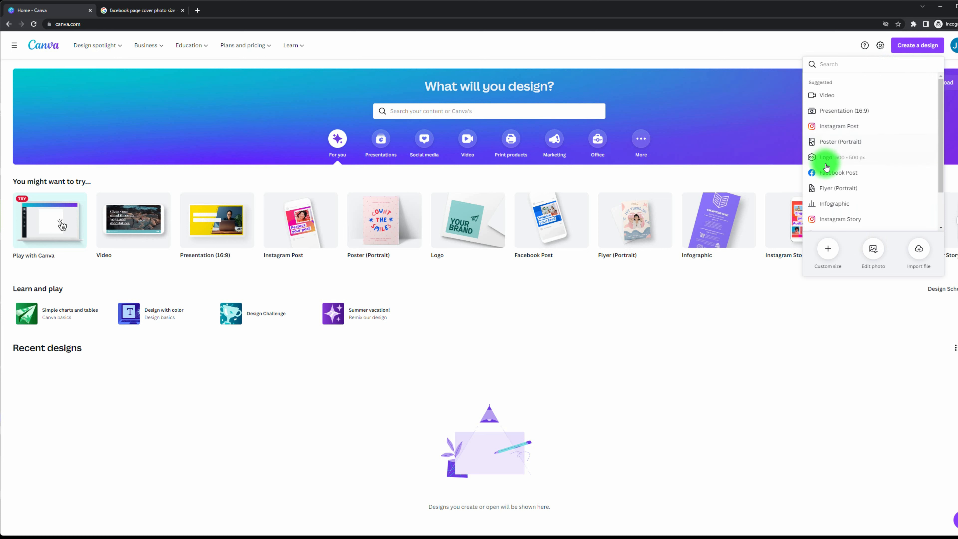
pyautogui.click(828, 251)
pyautogui.click(823, 99)
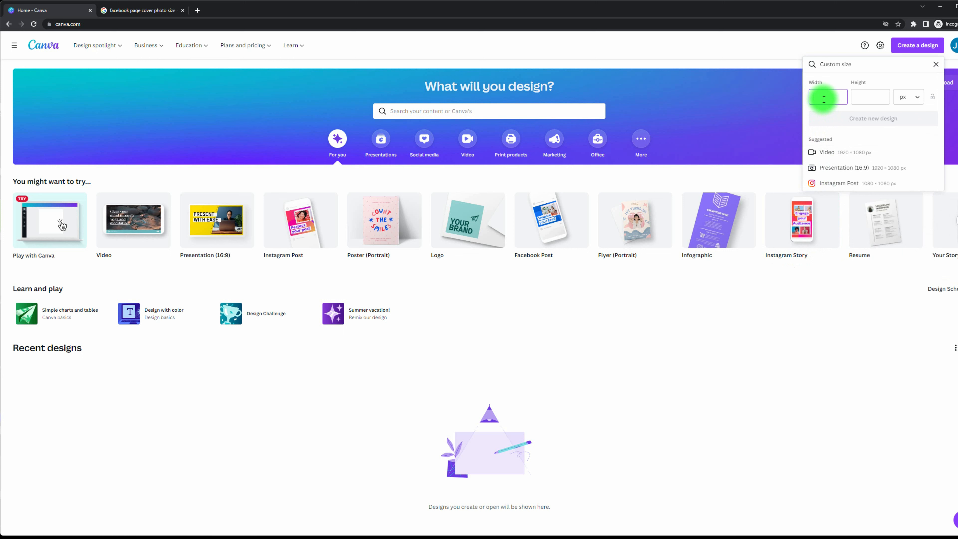
pyautogui.write('820')
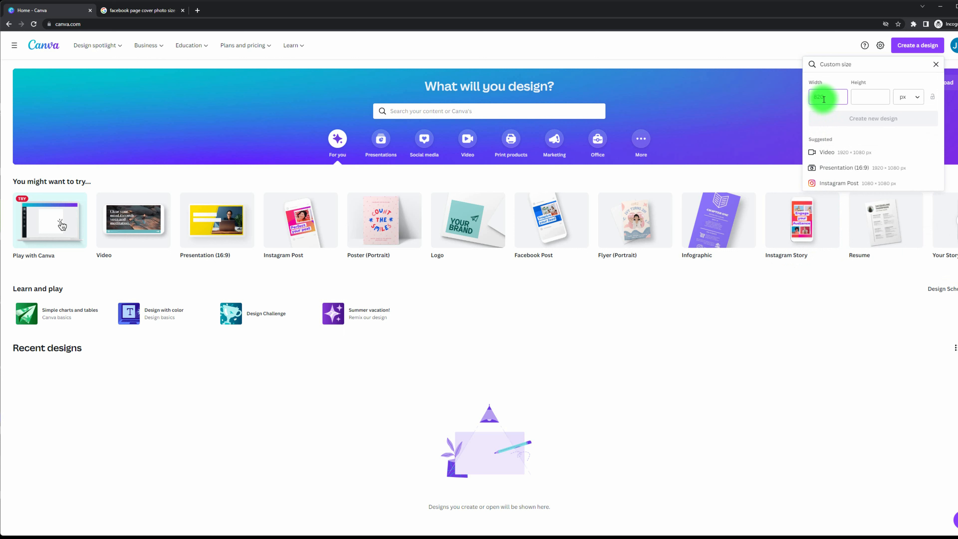
pyautogui.click(862, 95)
pyautogui.write('312')
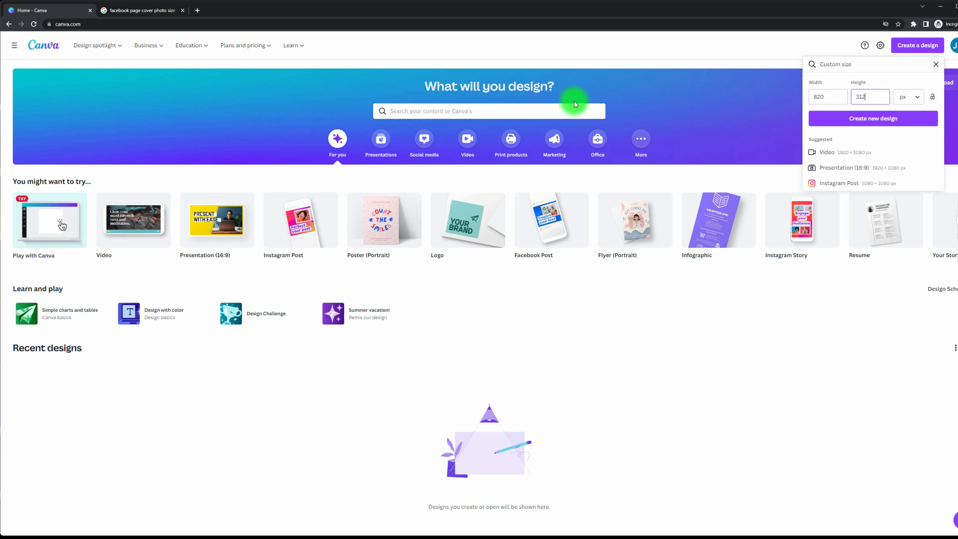
pyautogui.click(118, 11)
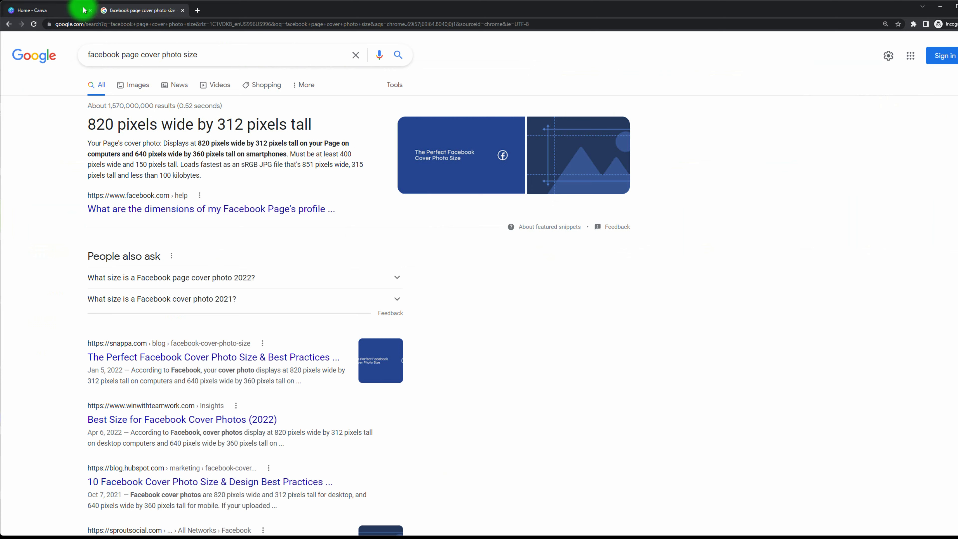
pyautogui.click(75, 10)
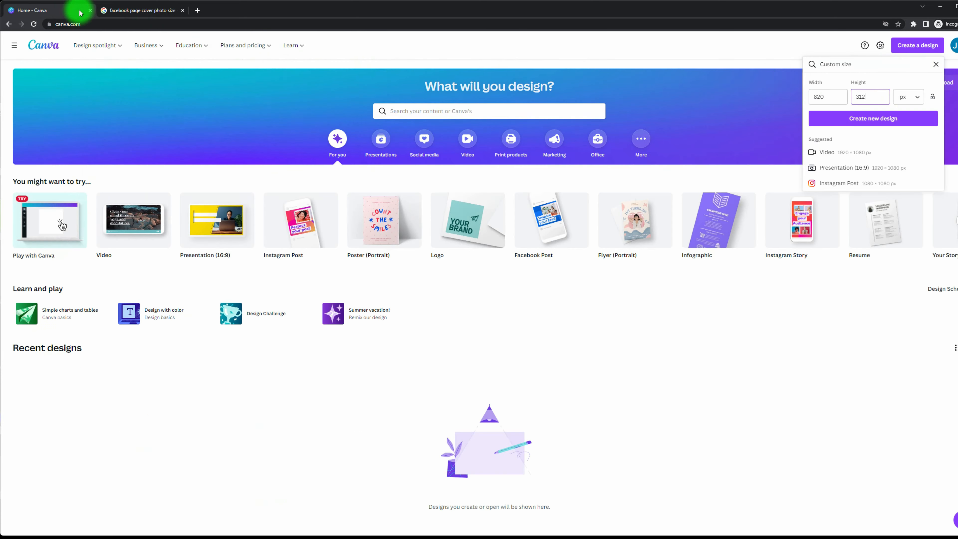
pyautogui.click(881, 119)
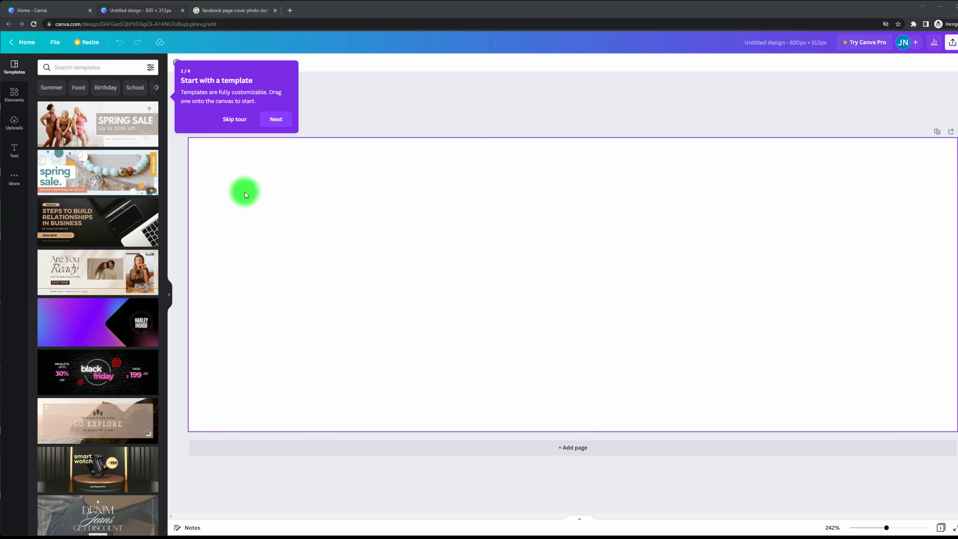
# Skip the tour and paste light grey #ECECEC as the background colour, dismissing the Pro offer.
pyautogui.click(236, 120)
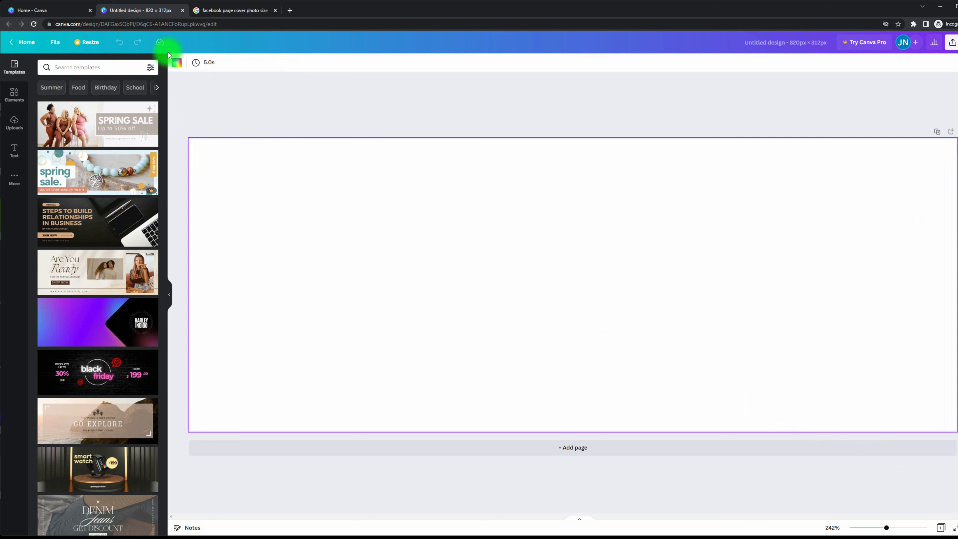
pyautogui.click(176, 65)
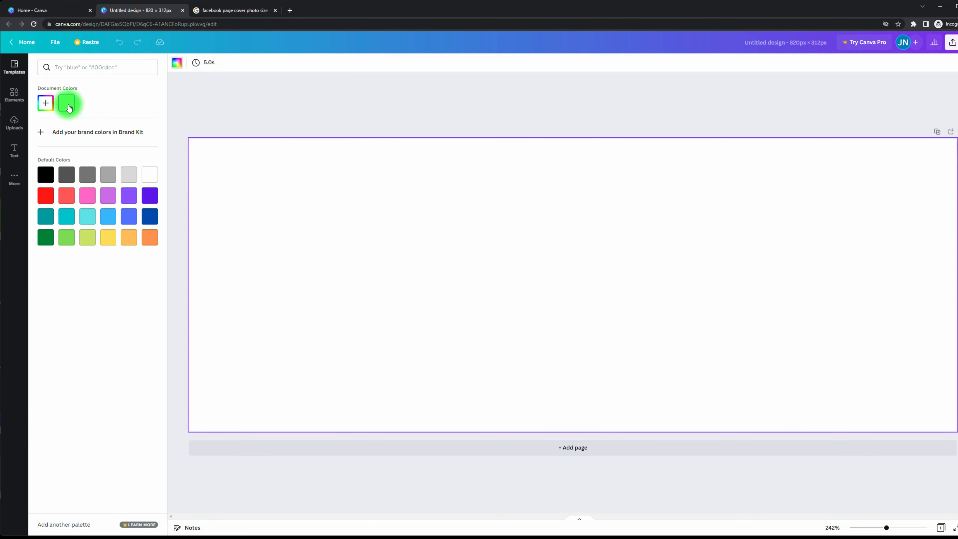
pyautogui.click(45, 103)
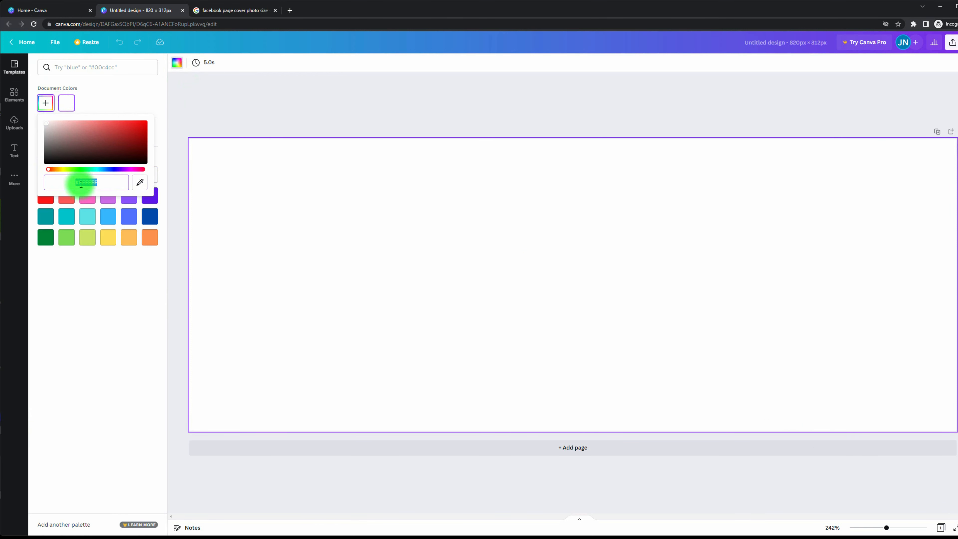
pyautogui.rightClick(82, 184)
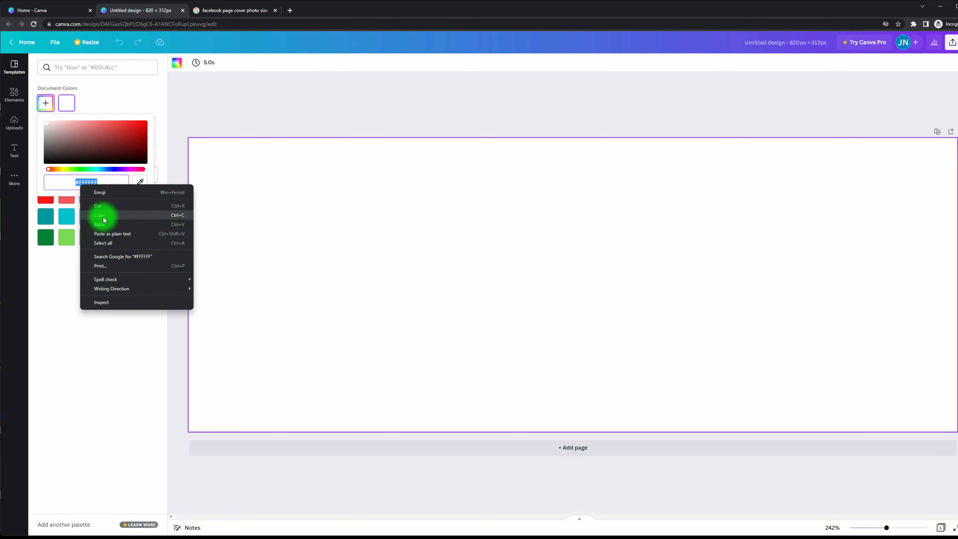
pyautogui.click(103, 225)
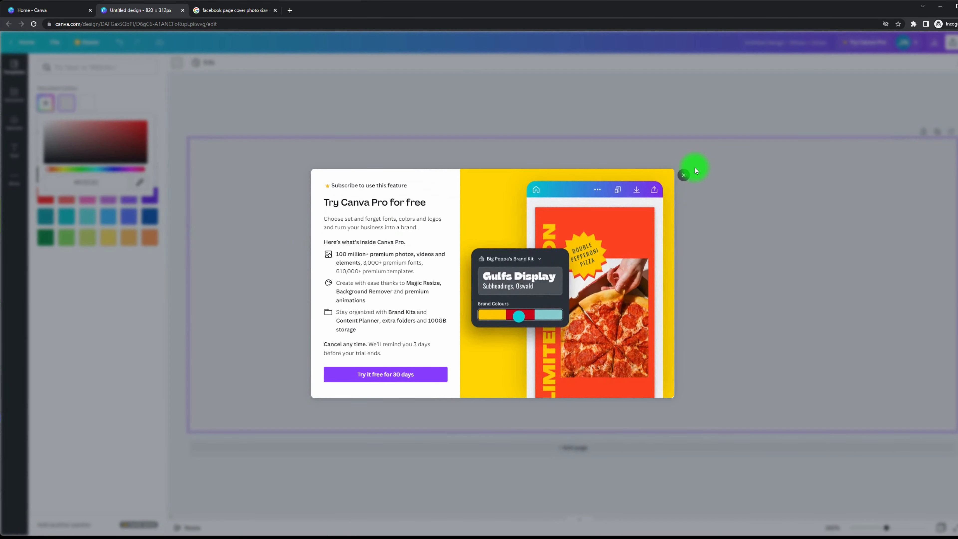
pyautogui.click(683, 175)
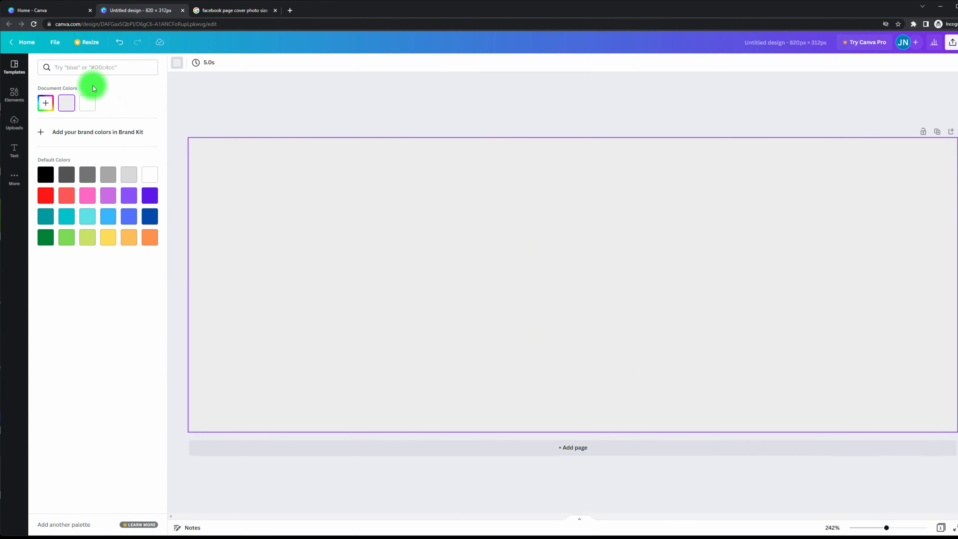
# Check the grey background colour and bring up the Uploads panel.
pyautogui.click(46, 102)
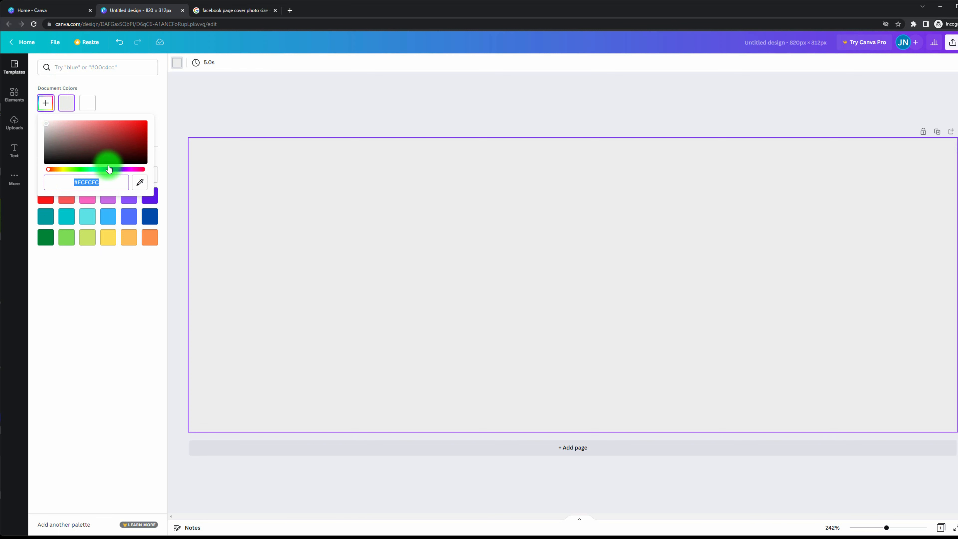
pyautogui.press('Escape')
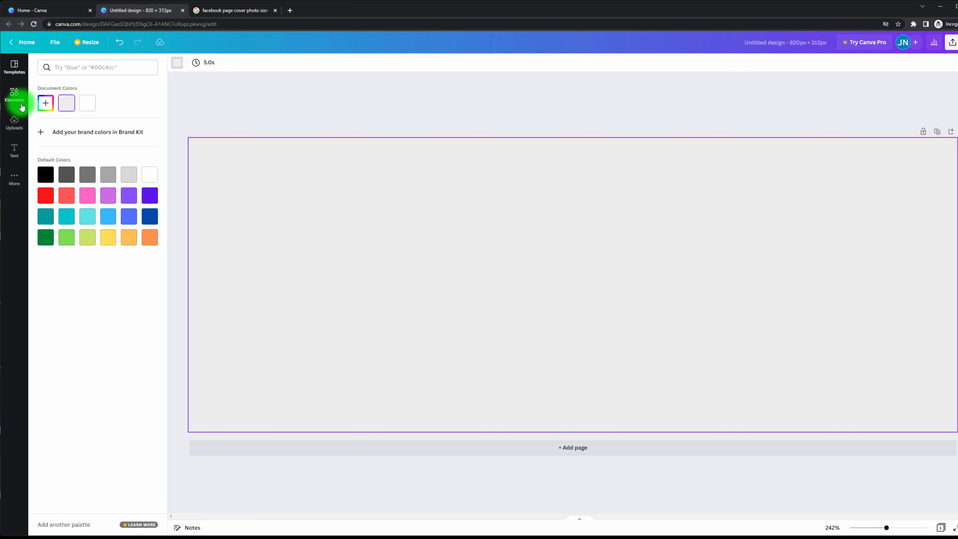
pyautogui.click(14, 67)
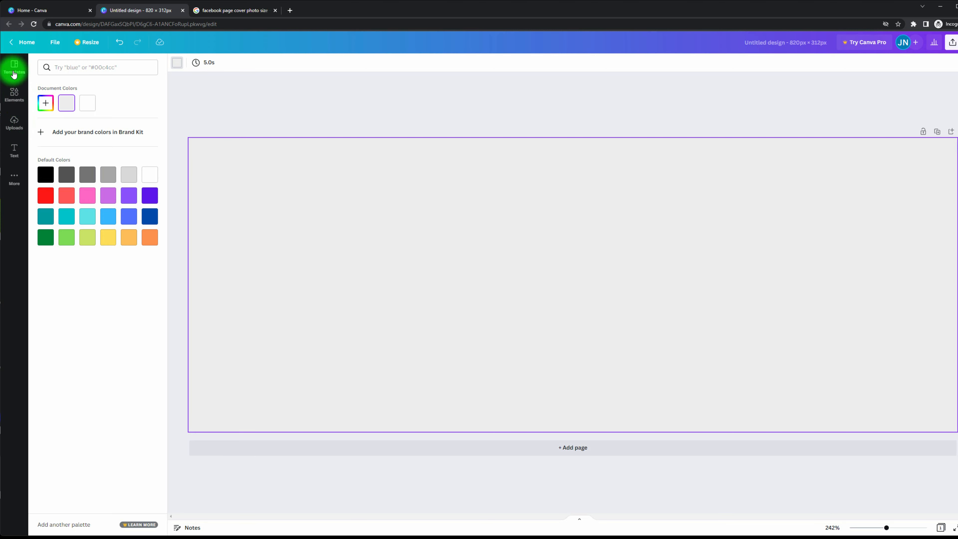
pyautogui.click(9, 129)
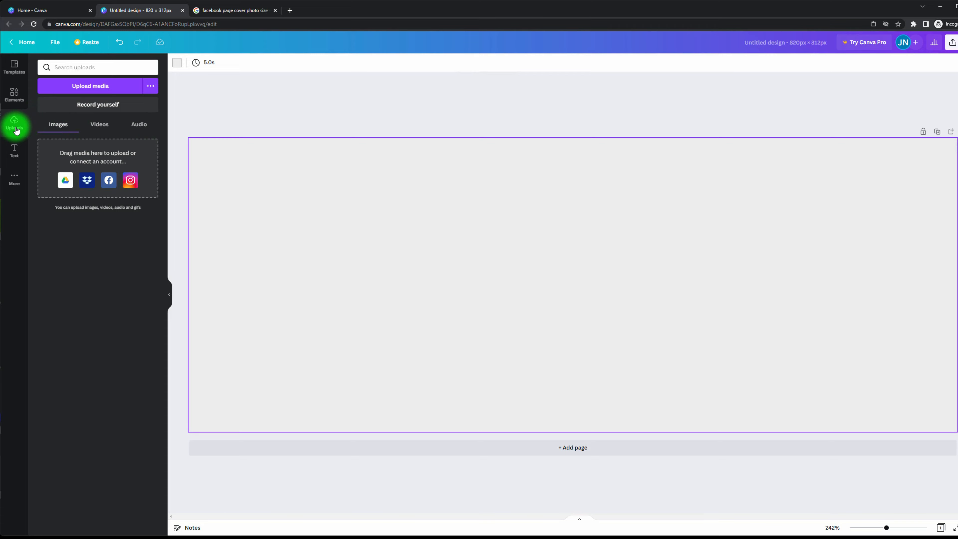
# Upload the five PNGs from Documents: stars, couple photo, BBB badge, Facebook and Google logos.
pyautogui.click(84, 90)
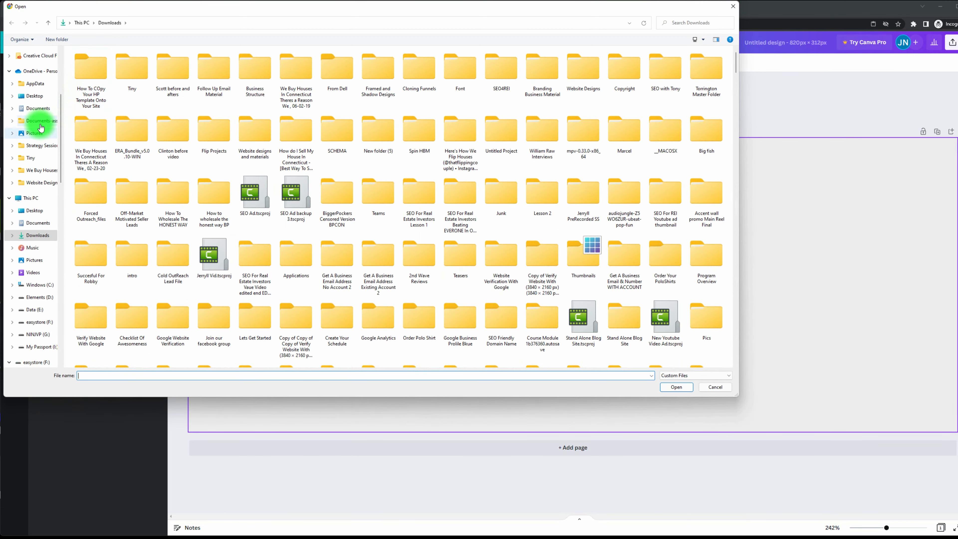
pyautogui.click(38, 110)
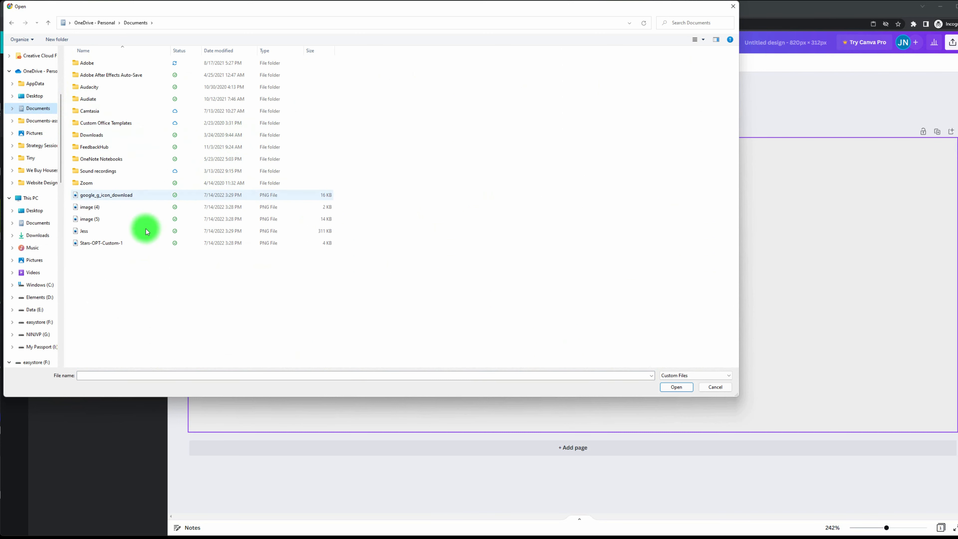
pyautogui.moveTo(86, 261); pyautogui.dragTo(86, 193)
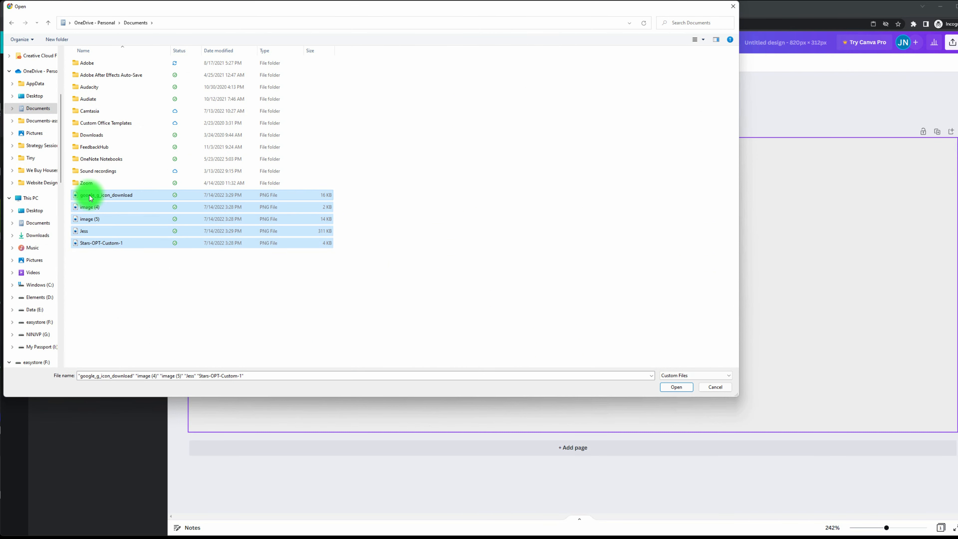
pyautogui.click(676, 387)
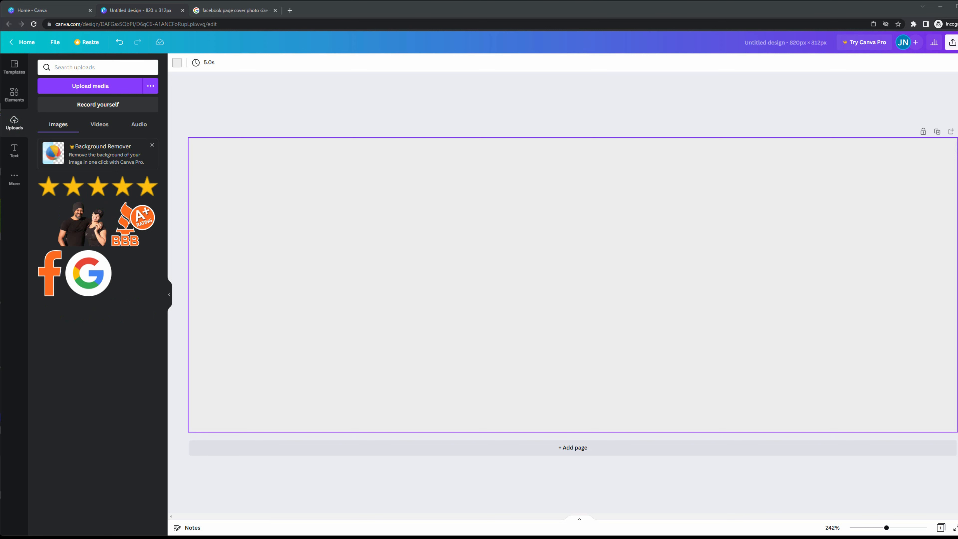
# Drop the couple's photo onto the cover, sized to the canvas height at the left edge.
pyautogui.moveTo(280, 272); pyautogui.dragTo(248, 342)
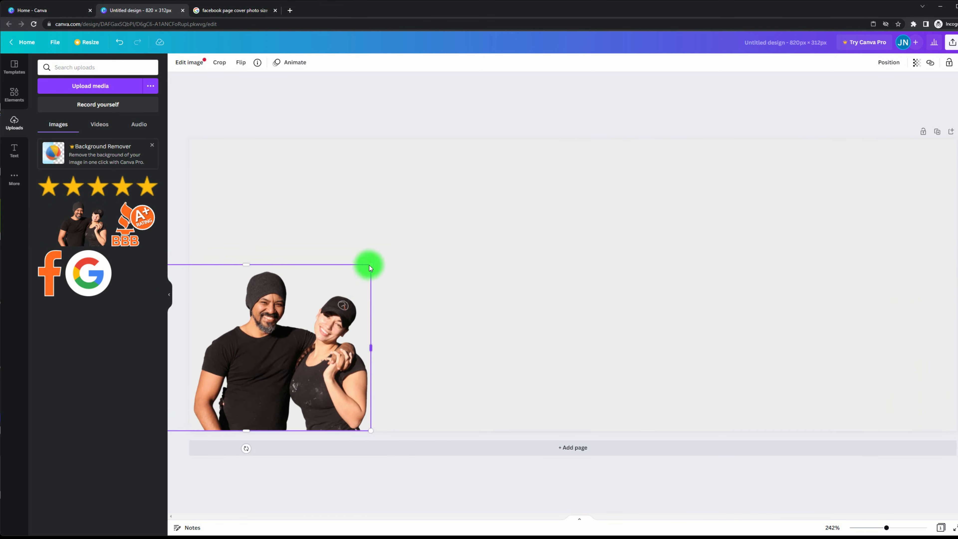
pyautogui.moveTo(369, 265); pyautogui.dragTo(562, 99)
pyautogui.moveTo(434, 268); pyautogui.dragTo(376, 265)
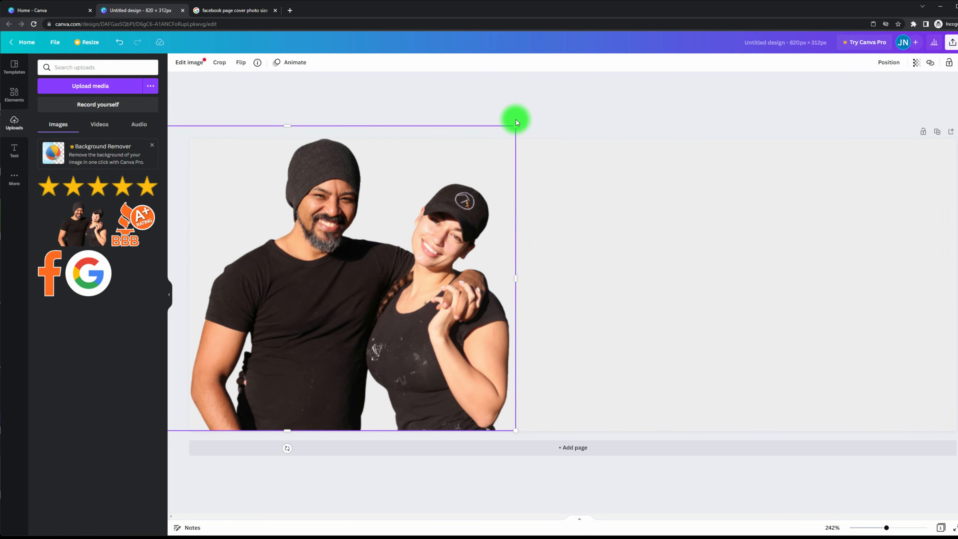
pyautogui.moveTo(515, 123); pyautogui.dragTo(479, 143)
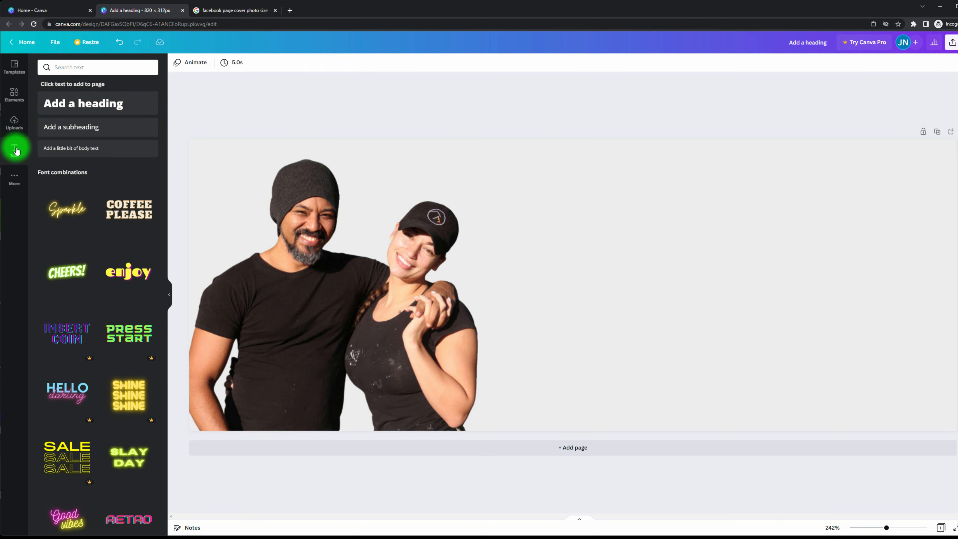
# Add an 'Add a subheading' text box to the right of the couple's photo.
pyautogui.click(82, 103)
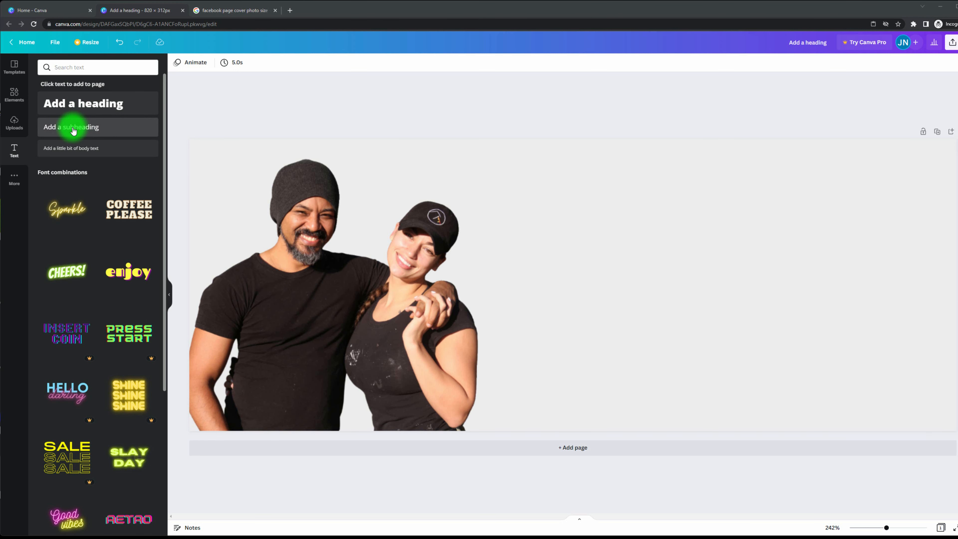
pyautogui.moveTo(73, 131); pyautogui.dragTo(569, 242)
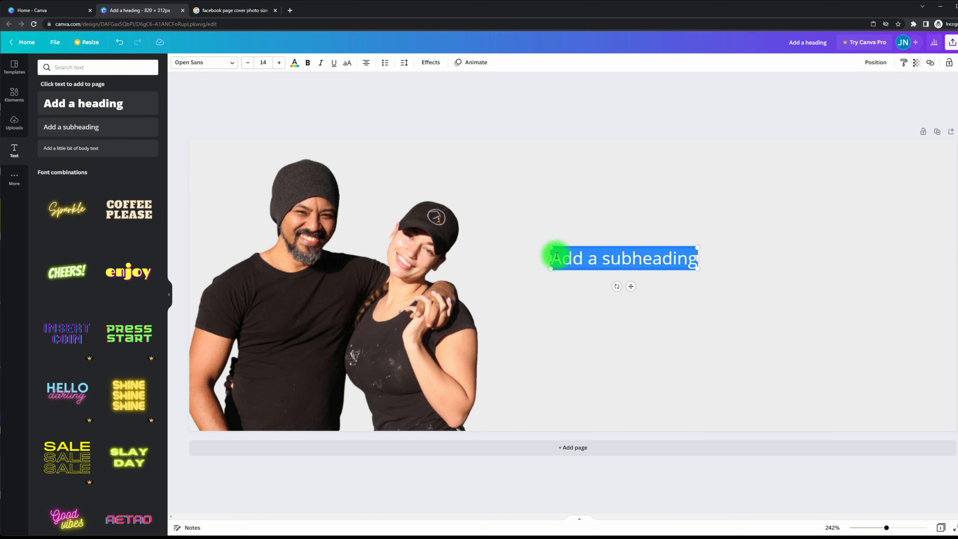
# Search 'bebas' in the font list and apply Bebas Neue to the subheading.
pyautogui.click(231, 63)
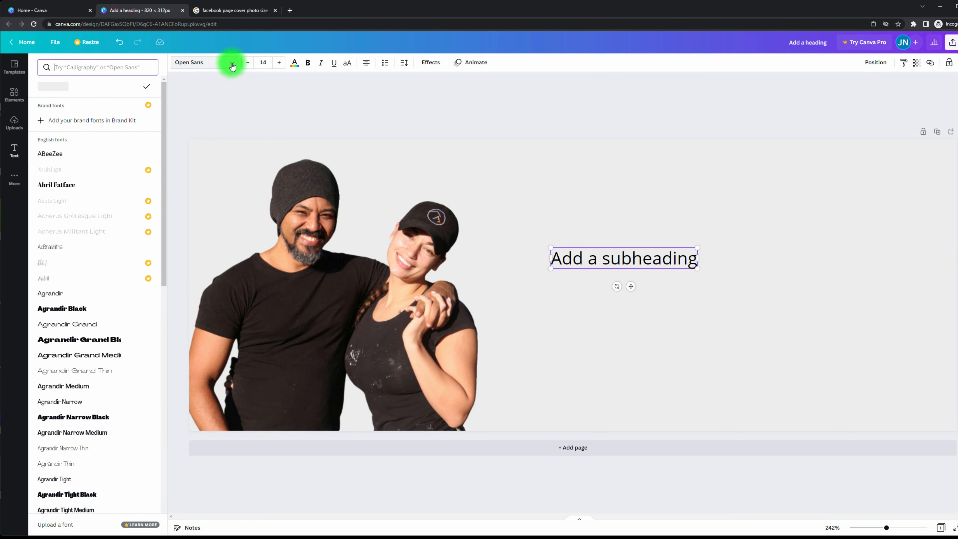
pyautogui.scroll(-10, 86, 150)
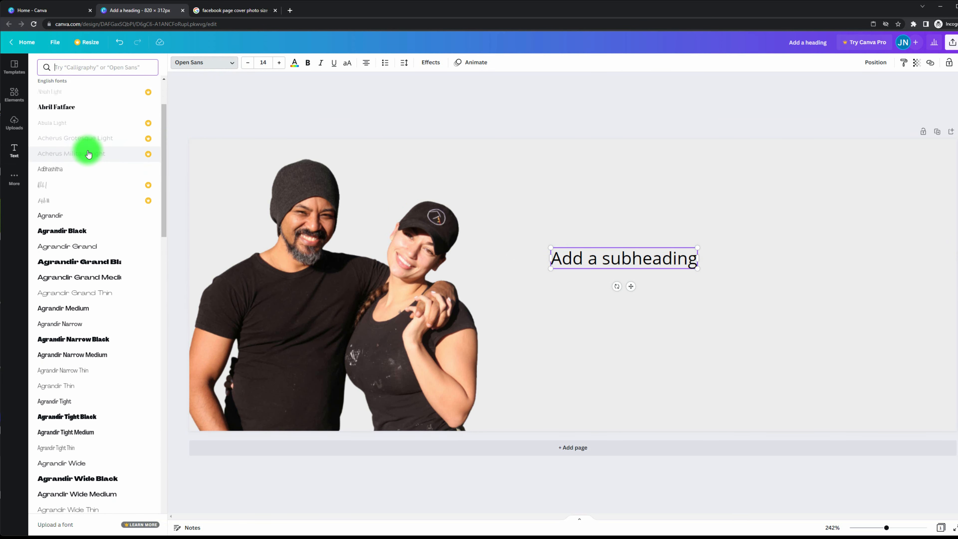
pyautogui.scroll(-10, 88, 153)
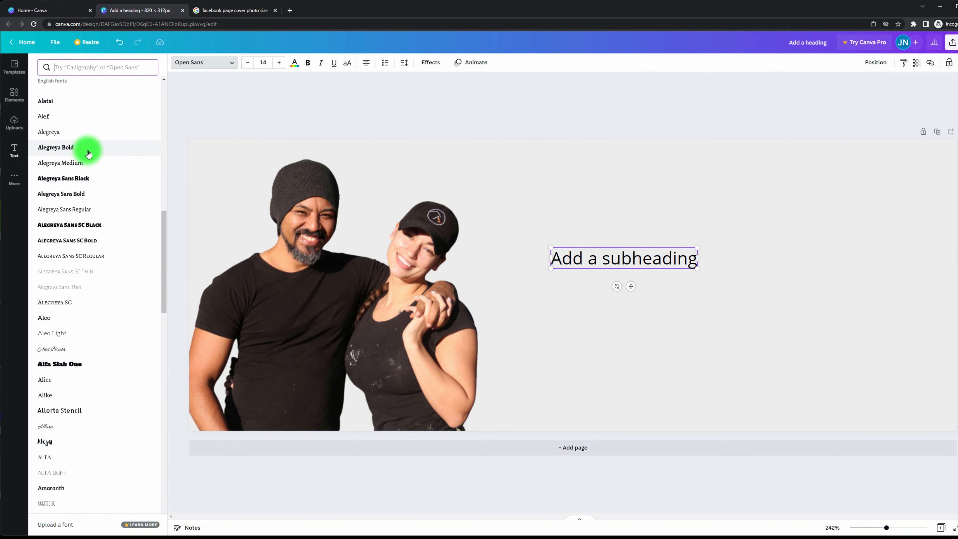
pyautogui.scroll(-3, 88, 154)
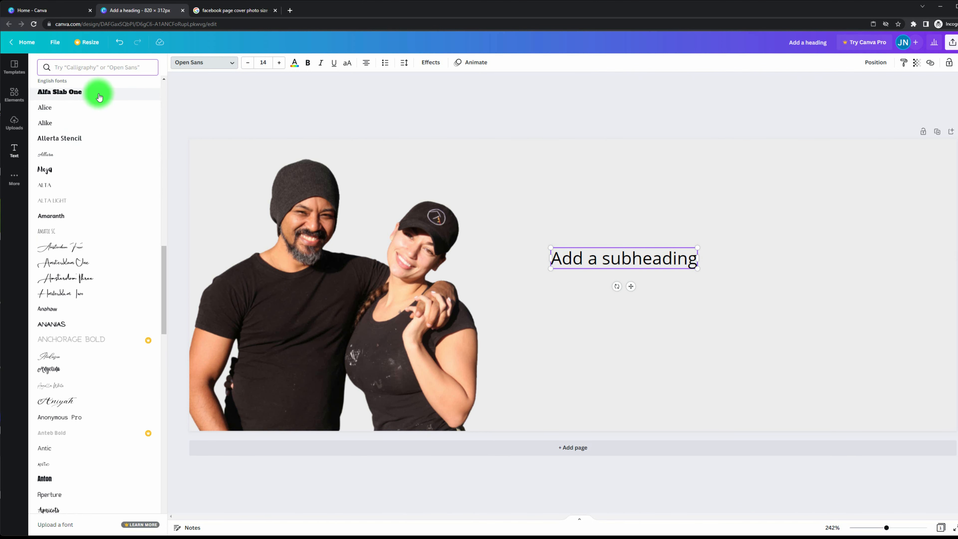
pyautogui.write('be')
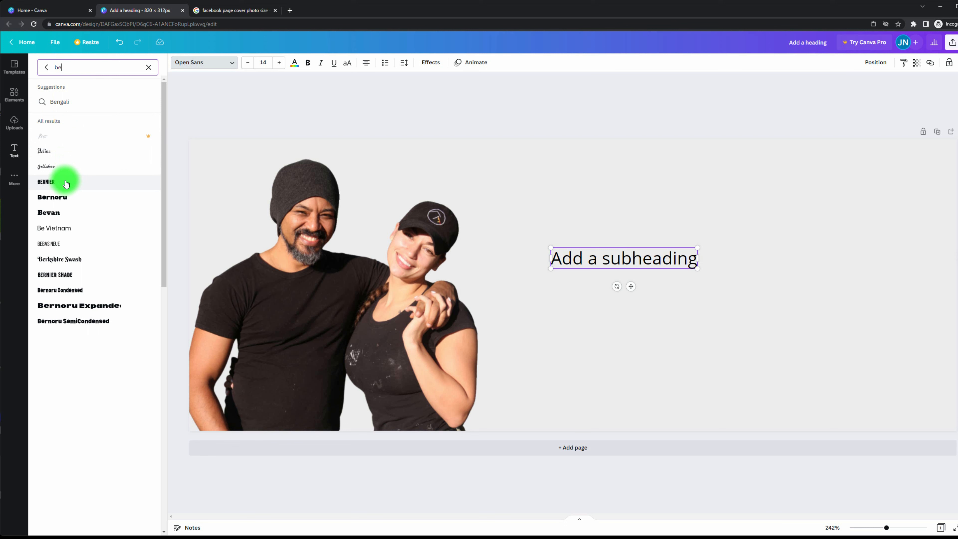
pyautogui.write('ba')
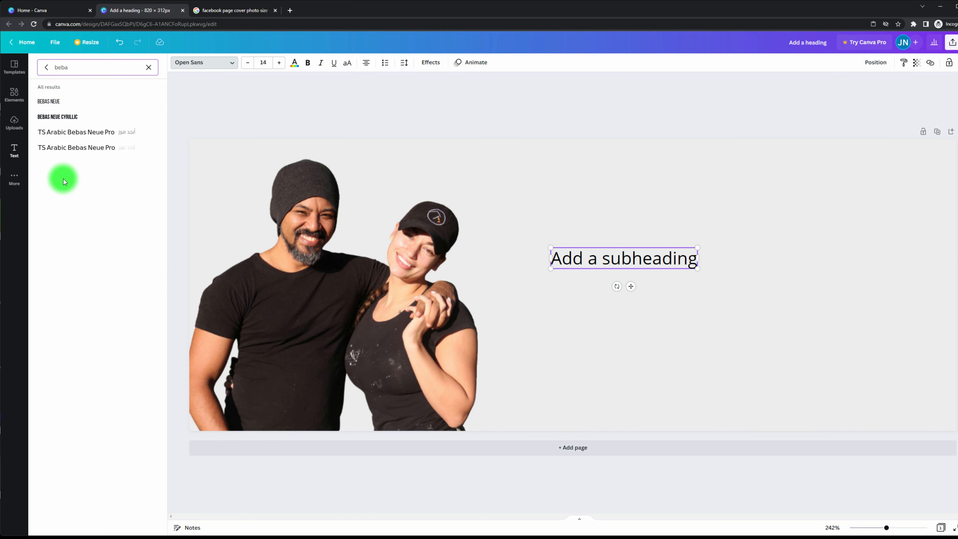
pyautogui.write('s')
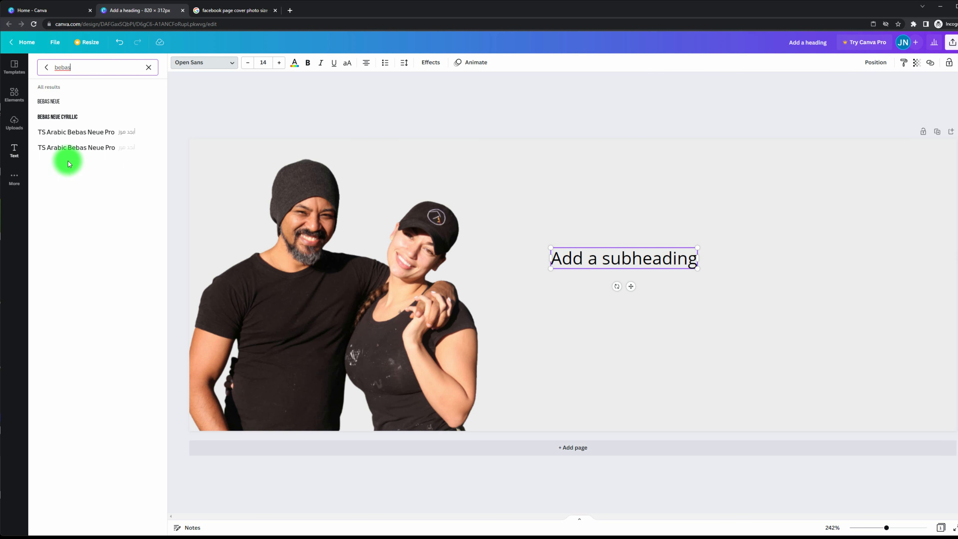
pyautogui.click(62, 103)
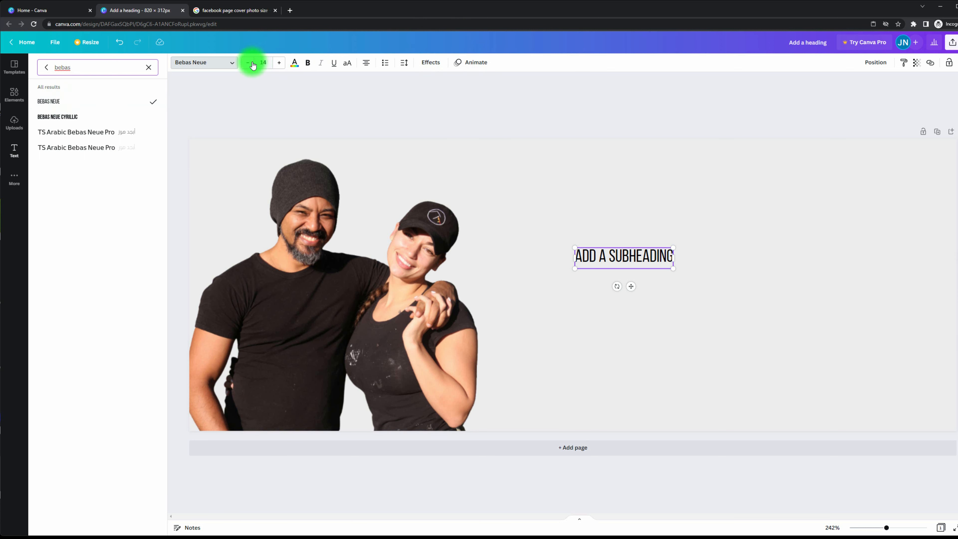
# Enlarge the subheading to font size 72, then step it down to 39.
pyautogui.doubleClick(596, 254)
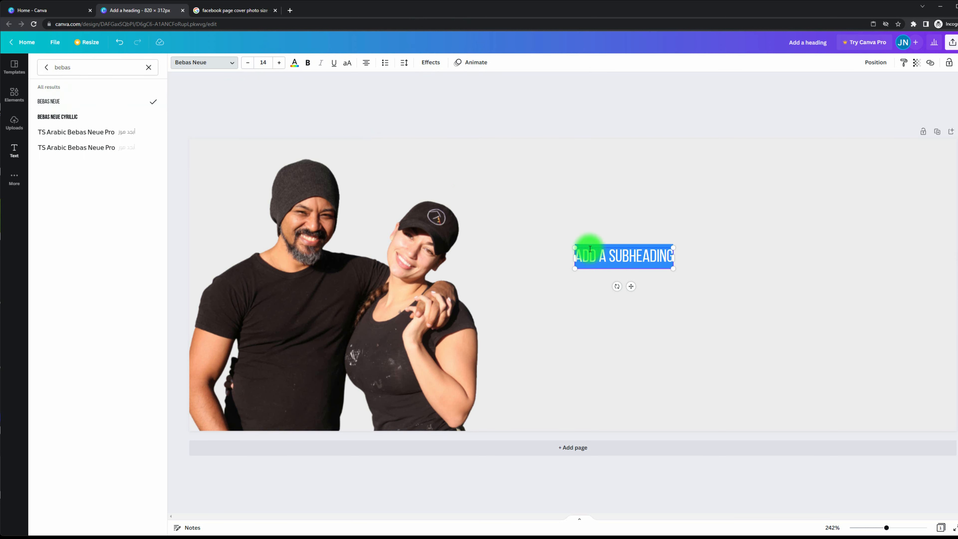
pyautogui.doubleClick(261, 63)
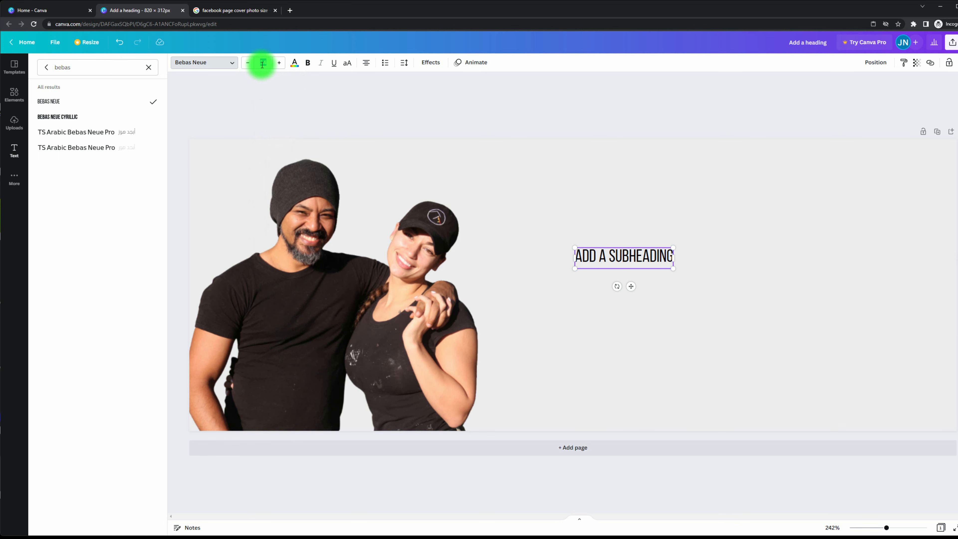
pyautogui.write('72')
pyautogui.press('Return')
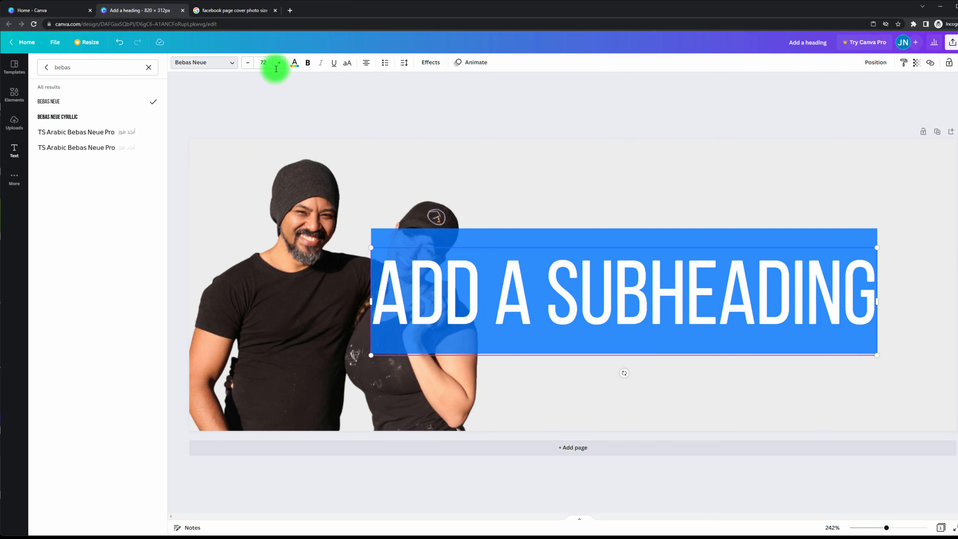
pyautogui.click(249, 65)
pyautogui.click(249, 65)
pyautogui.click(249, 65)
pyautogui.click(250, 65)
pyautogui.click(250, 65)
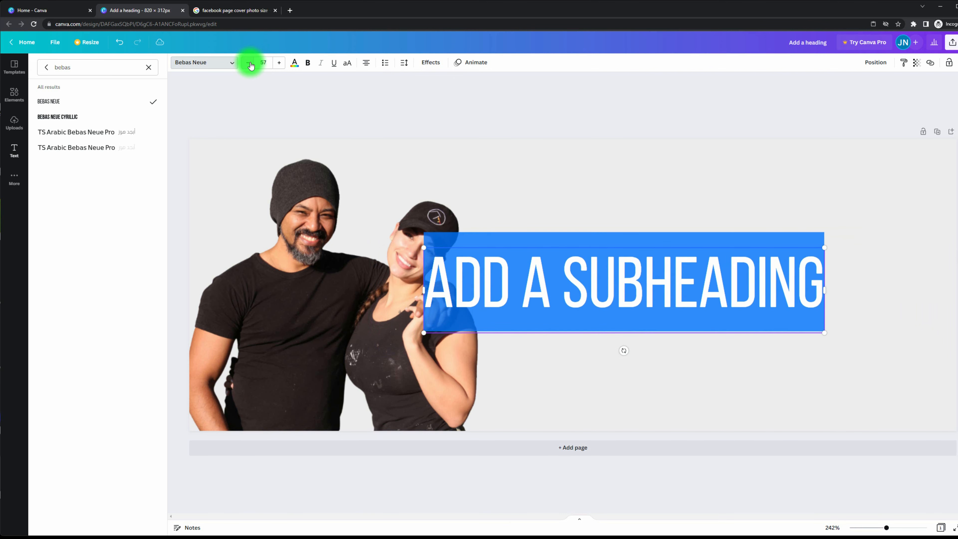
pyautogui.click(250, 65)
pyautogui.click(250, 66)
pyautogui.click(250, 65)
pyautogui.click(250, 66)
pyautogui.click(250, 65)
pyautogui.click(250, 66)
pyautogui.click(250, 65)
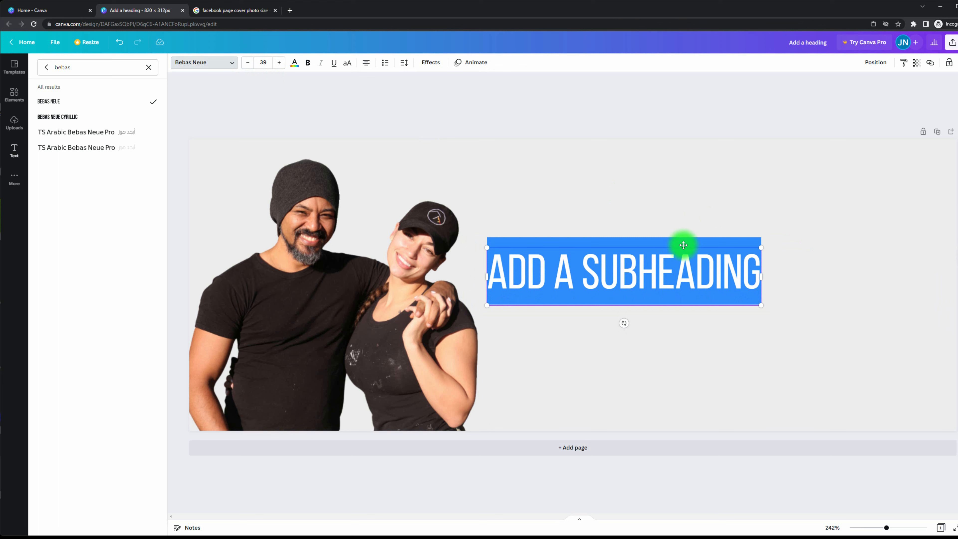
pyautogui.click(670, 265)
# Replace the subheading with 'WE ARE' followed by the couple's two first names, fixing the typo.
pyautogui.tripleClick(584, 275)
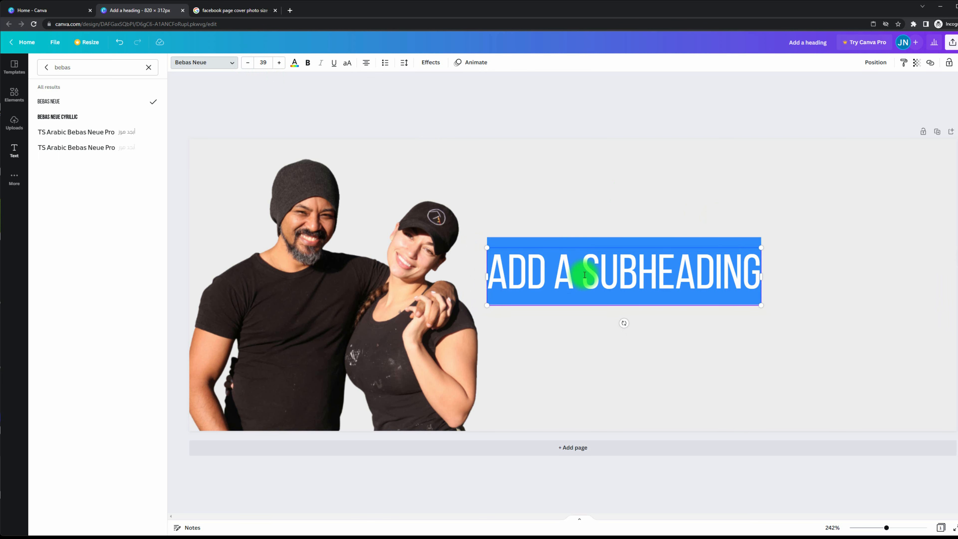
pyautogui.write('WE ')
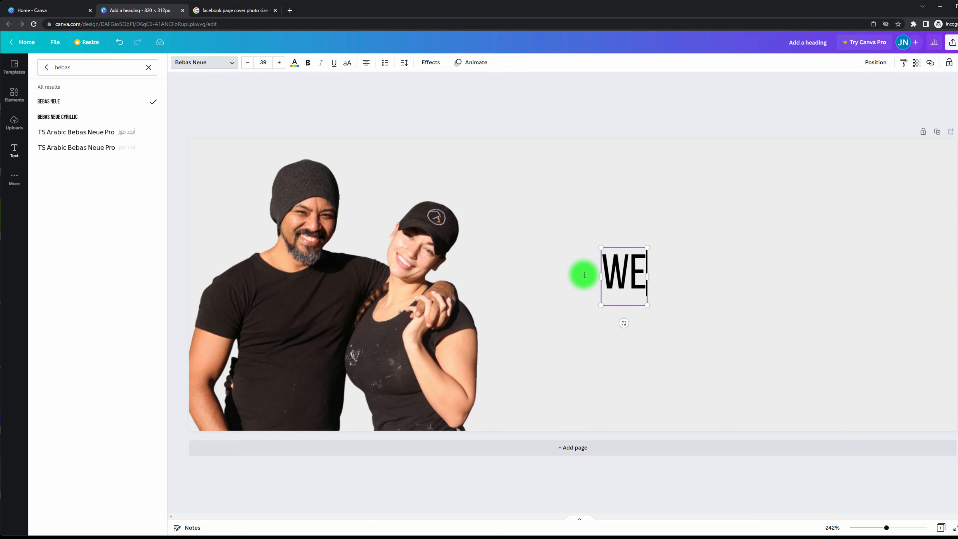
pyautogui.write('ARE JESS AND')
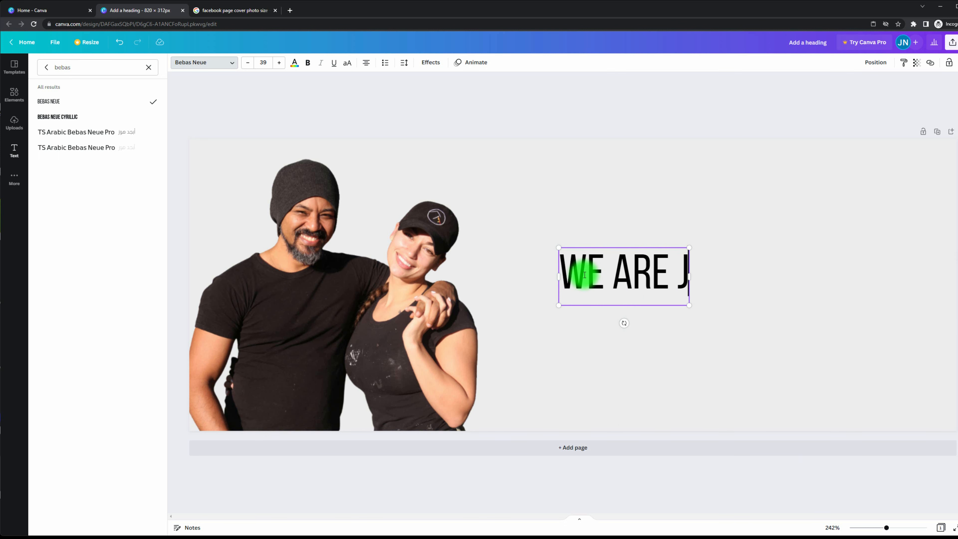
pyautogui.press('BackSpace')
pyautogui.press('BackSpace')
pyautogui.press('BackSpace')
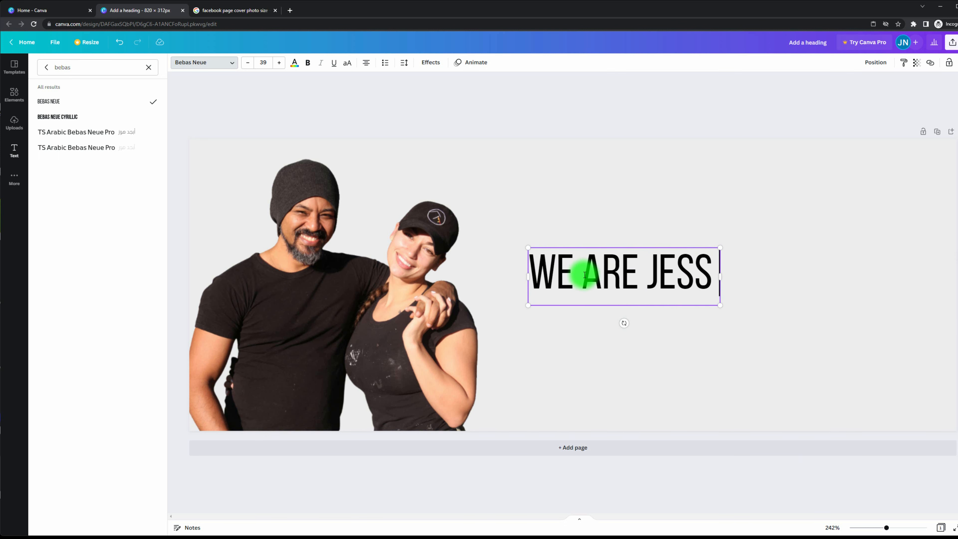
pyautogui.write('&')
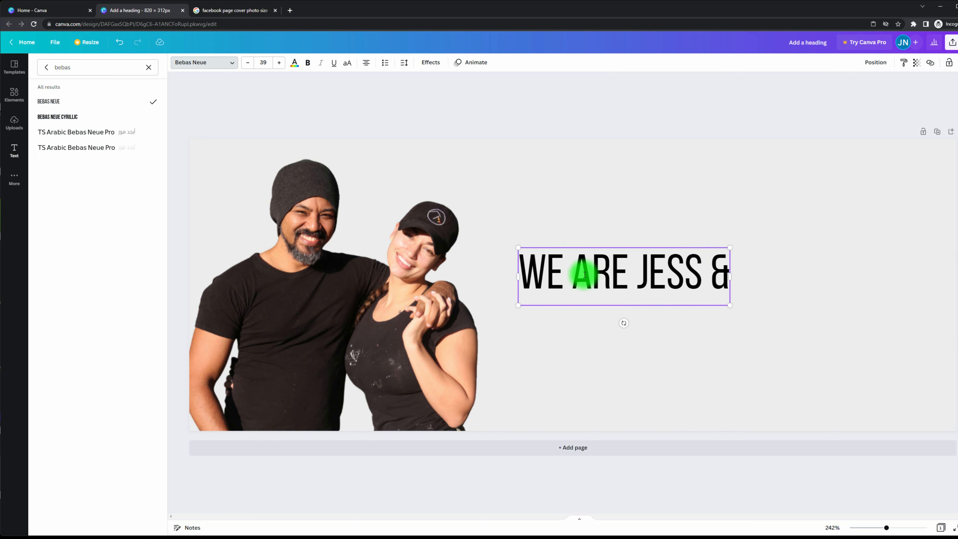
pyautogui.write(' JERRYLL')
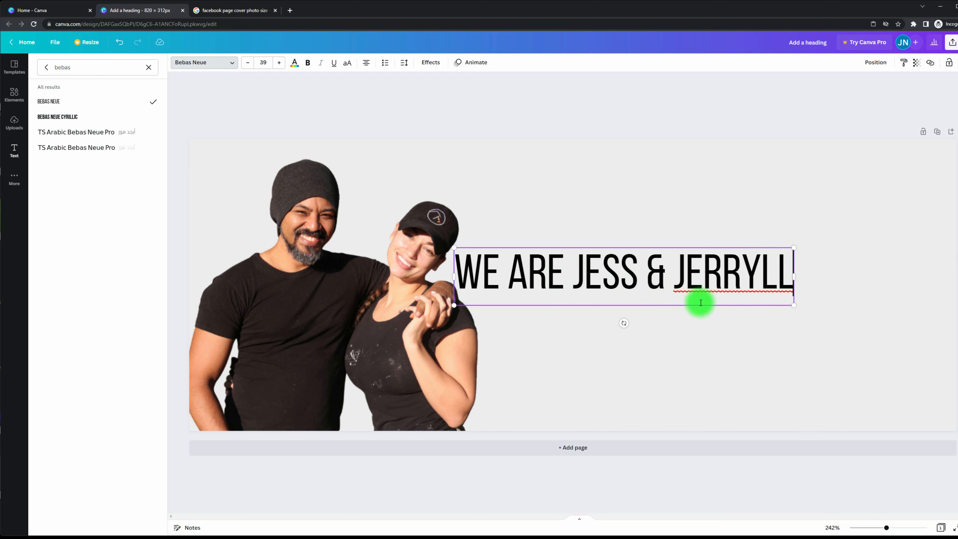
pyautogui.press('Escape')
# Nudge the couple's headline slightly right and down and make its text bold.
pyautogui.click(667, 222)
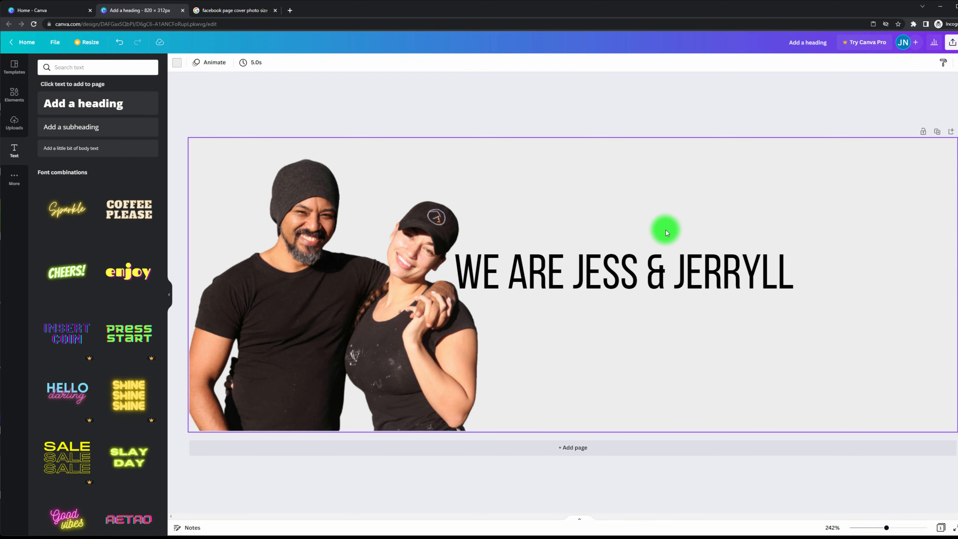
pyautogui.moveTo(655, 273); pyautogui.dragTo(717, 286)
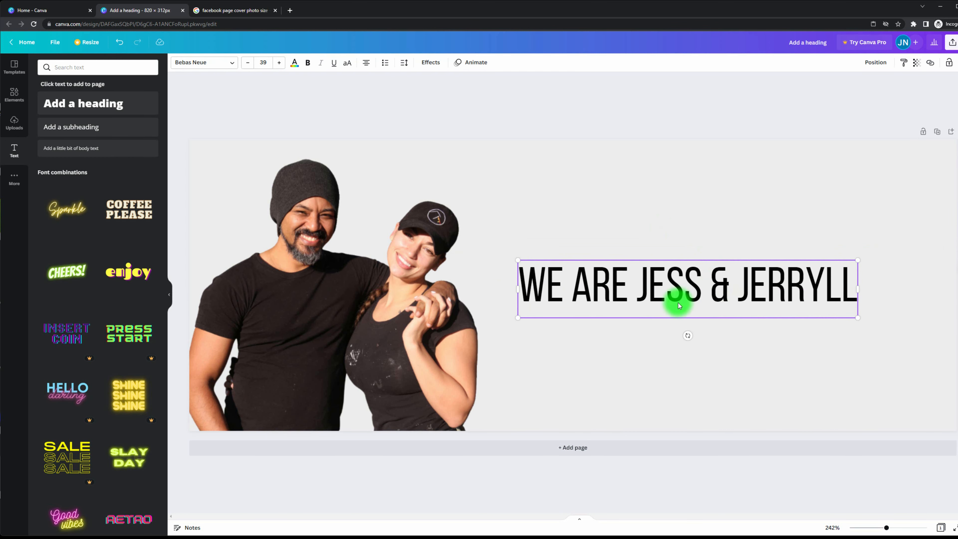
pyautogui.tripleClick(666, 294)
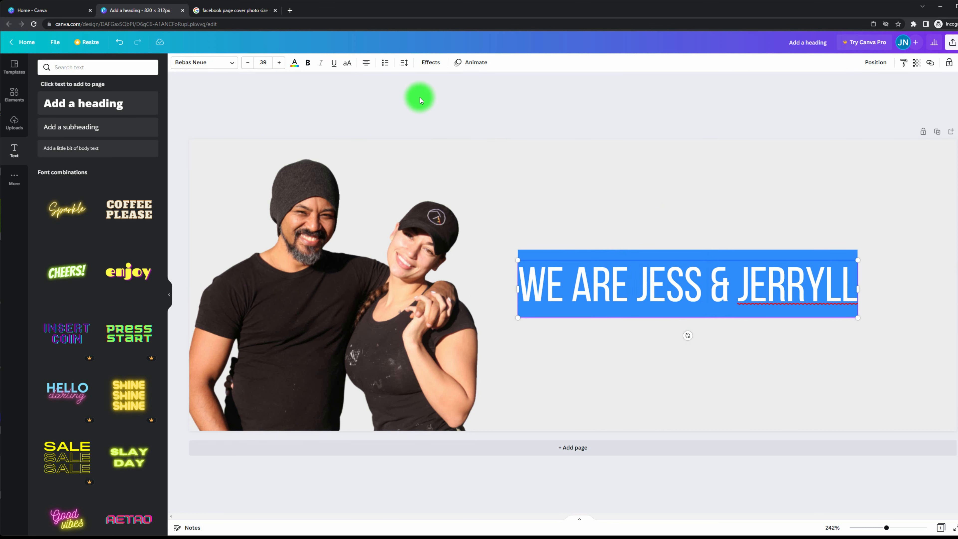
pyautogui.click(308, 63)
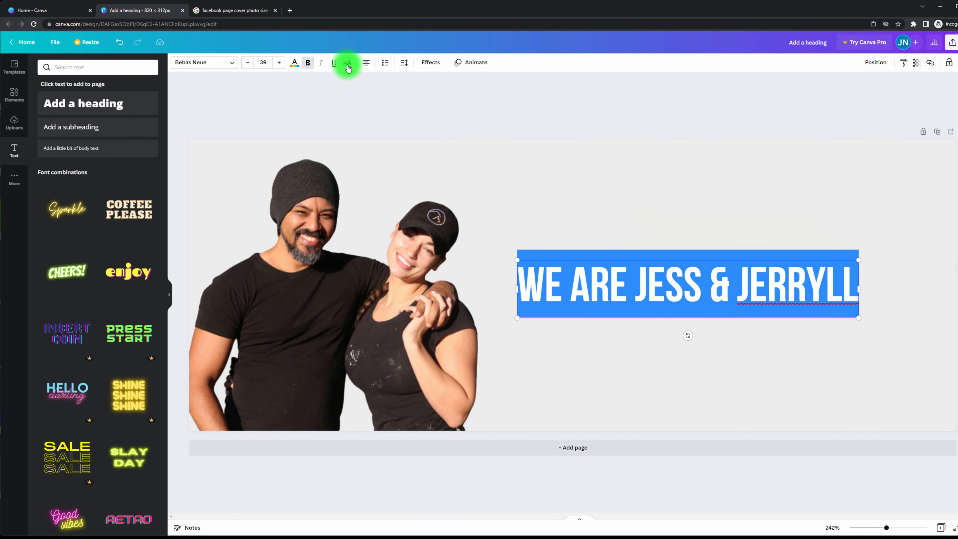
pyautogui.click(554, 178)
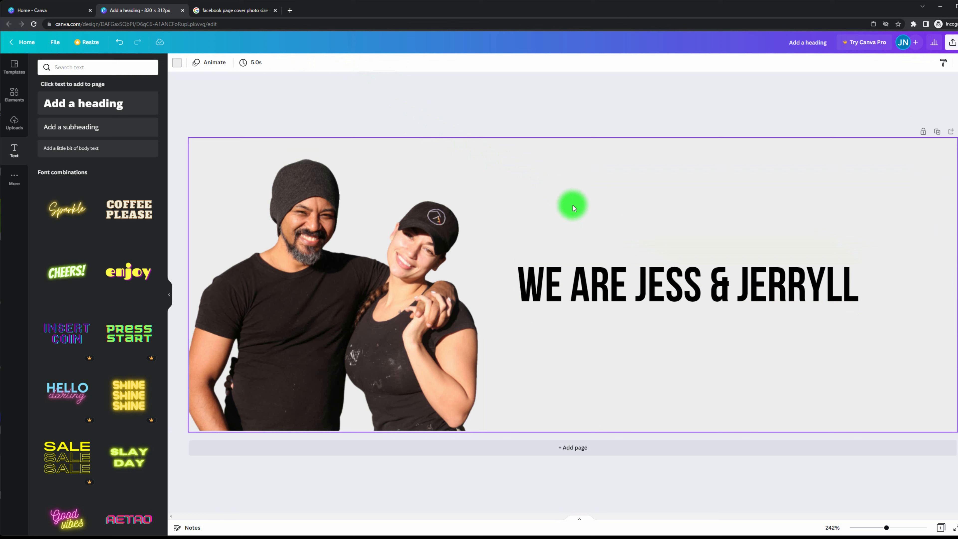
pyautogui.click(635, 283)
pyautogui.click(636, 284)
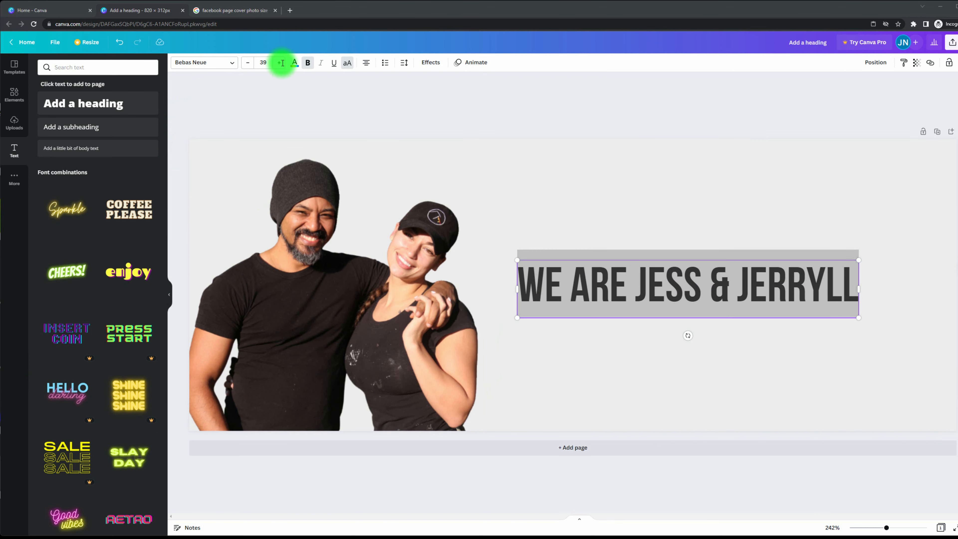
# Apply a Shadow effect to the headline with offset 36, direction -55 and blur 36.
pyautogui.click(431, 62)
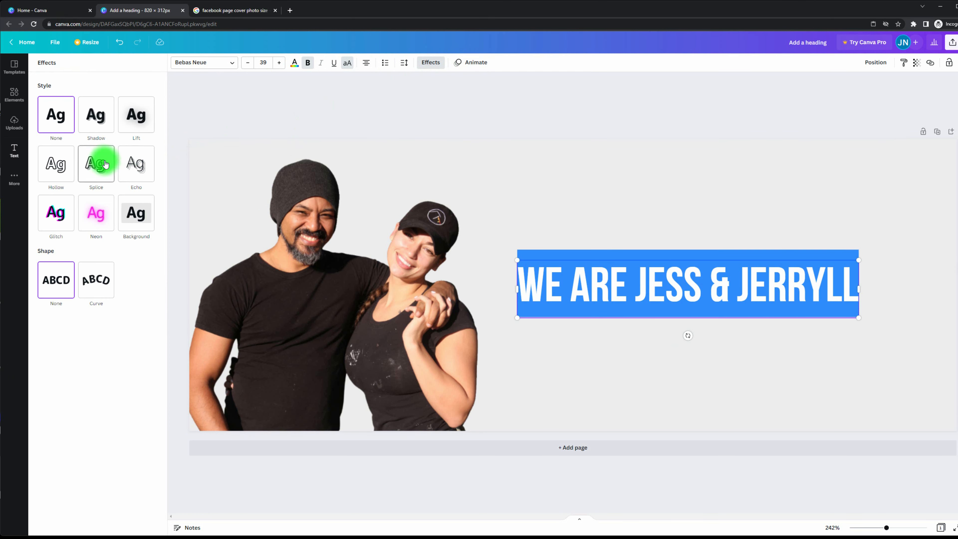
pyautogui.click(96, 114)
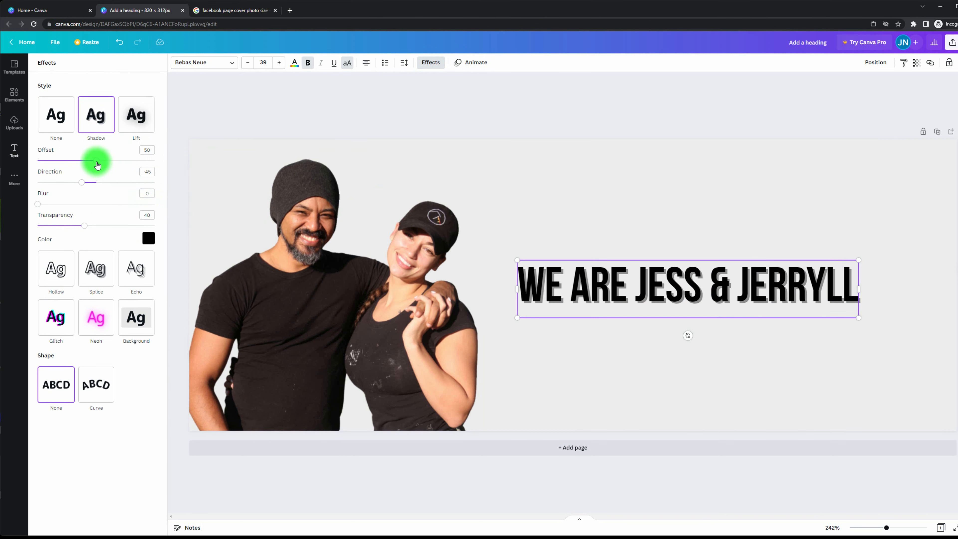
pyautogui.moveTo(97, 165); pyautogui.dragTo(81, 166)
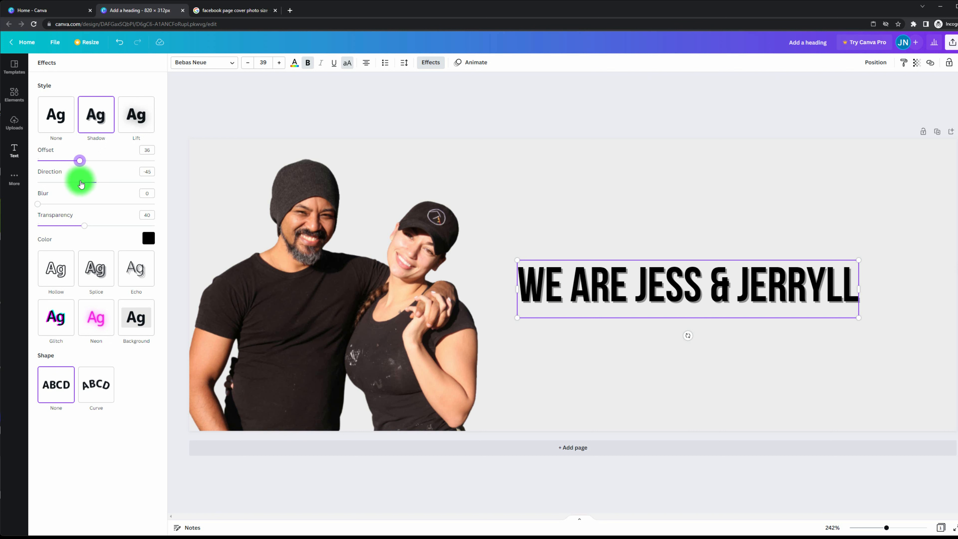
pyautogui.moveTo(82, 182)
pyautogui.mouseDown()
pyautogui.moveTo(69, 184)
pyautogui.moveTo(78, 184)
pyautogui.mouseUp()
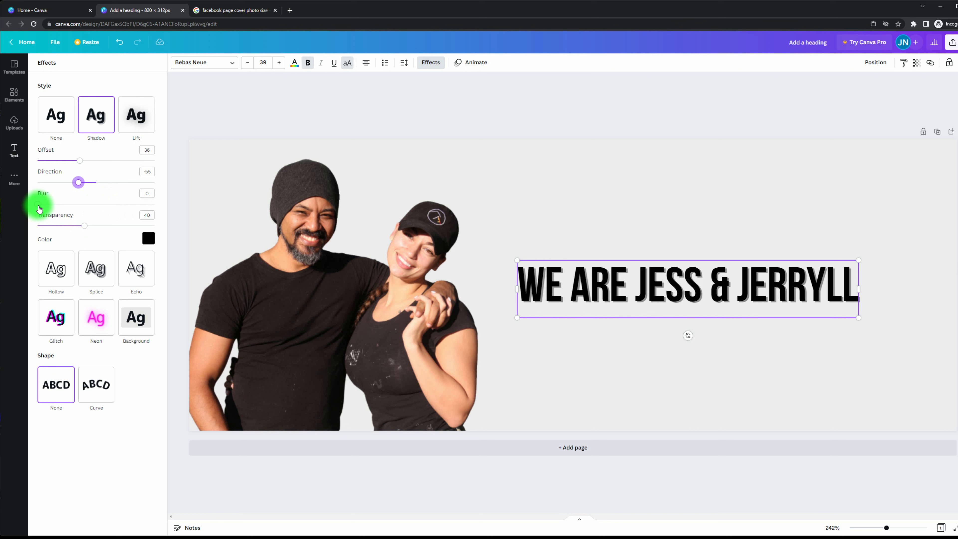
pyautogui.moveTo(36, 205); pyautogui.dragTo(78, 208)
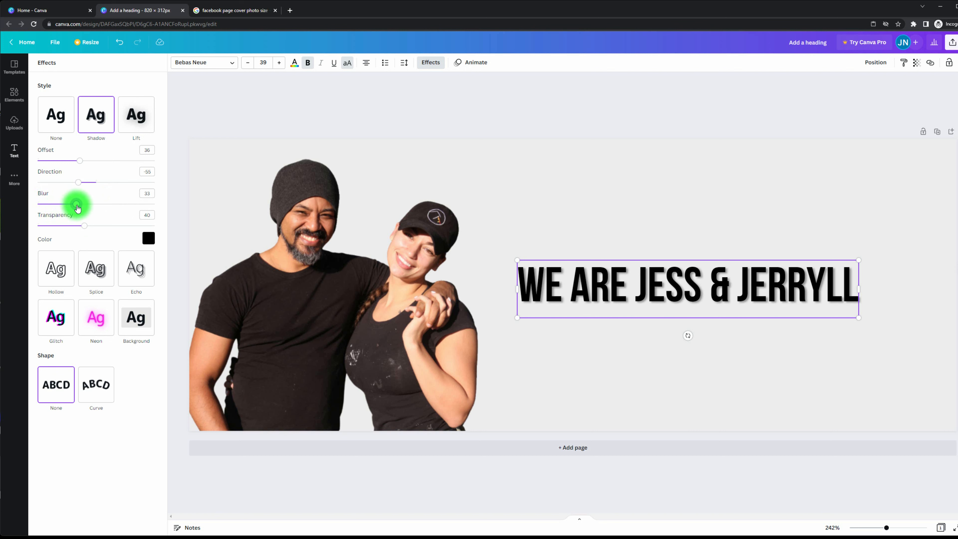
pyautogui.moveTo(77, 208); pyautogui.dragTo(80, 208)
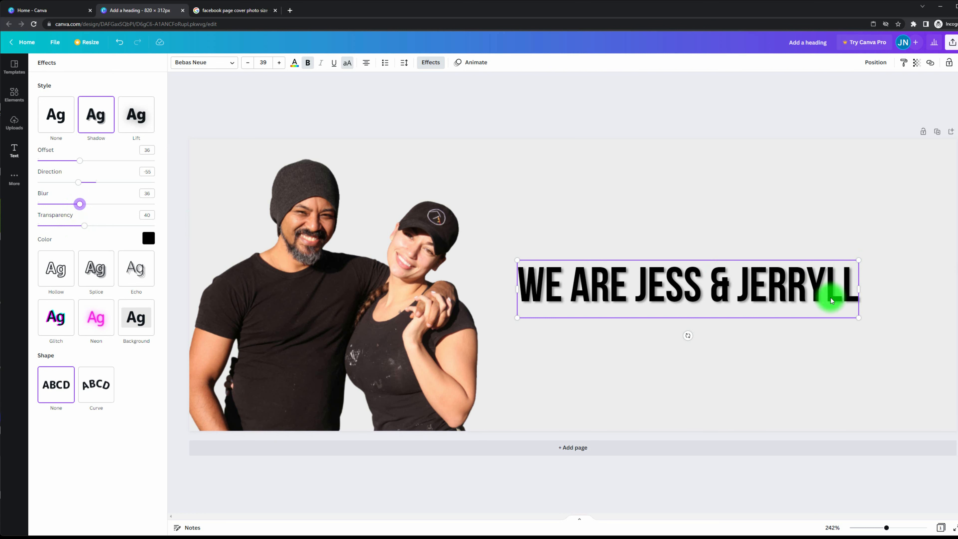
pyautogui.click(730, 284)
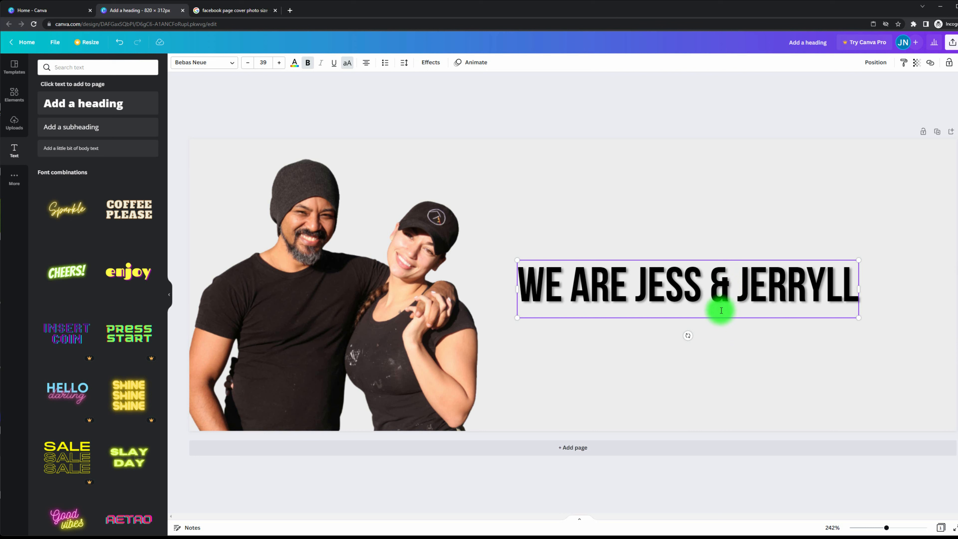
# Duplicate the headline below itself and retype the copy as '& WE'D LOVE TO BUY YOUR HOUSE!'.
pyautogui.click(695, 355)
pyautogui.hotkey('ctrl', 'v')
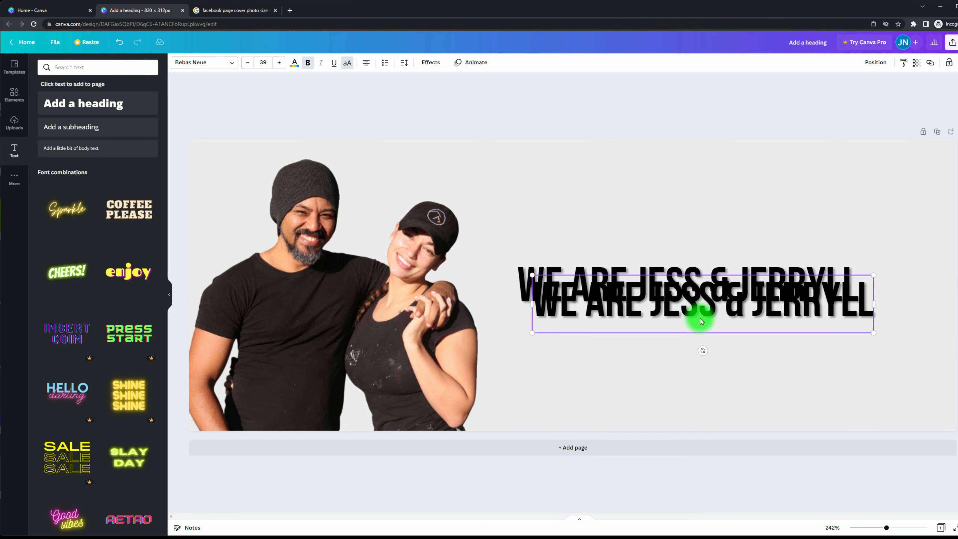
pyautogui.moveTo(695, 330); pyautogui.dragTo(680, 359)
pyautogui.tripleClick(675, 332)
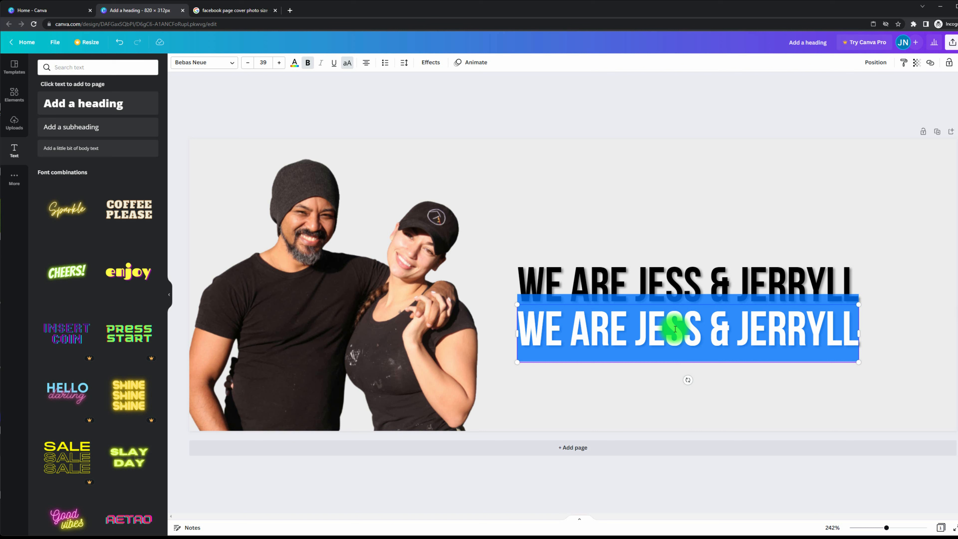
pyautogui.write('& WE')
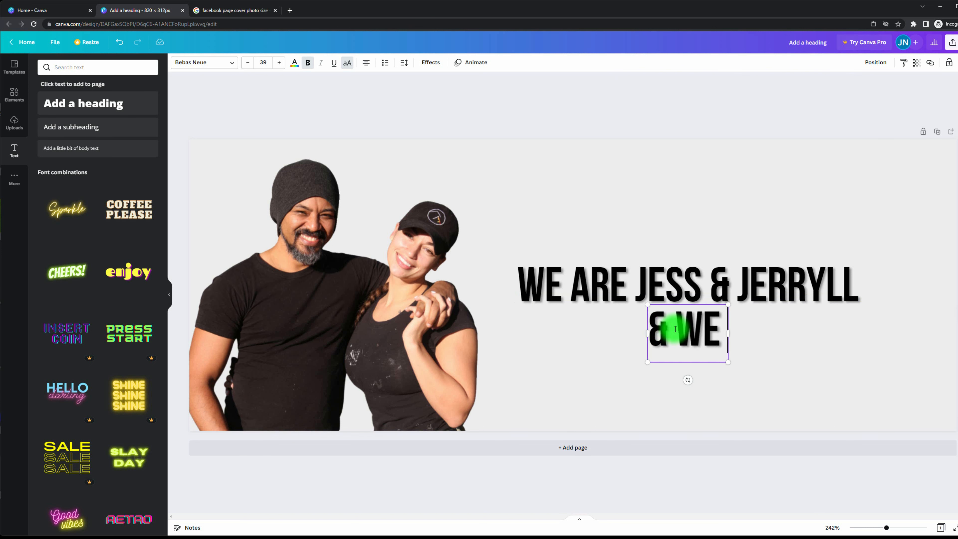
pyautogui.write("'D LOVE TO BUY YOUR HOUSE")
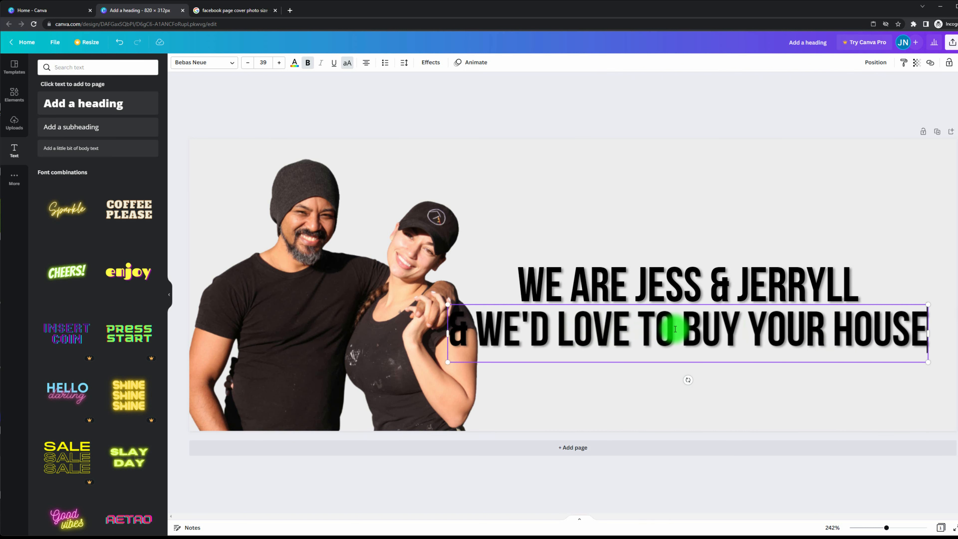
pyautogui.write('!')
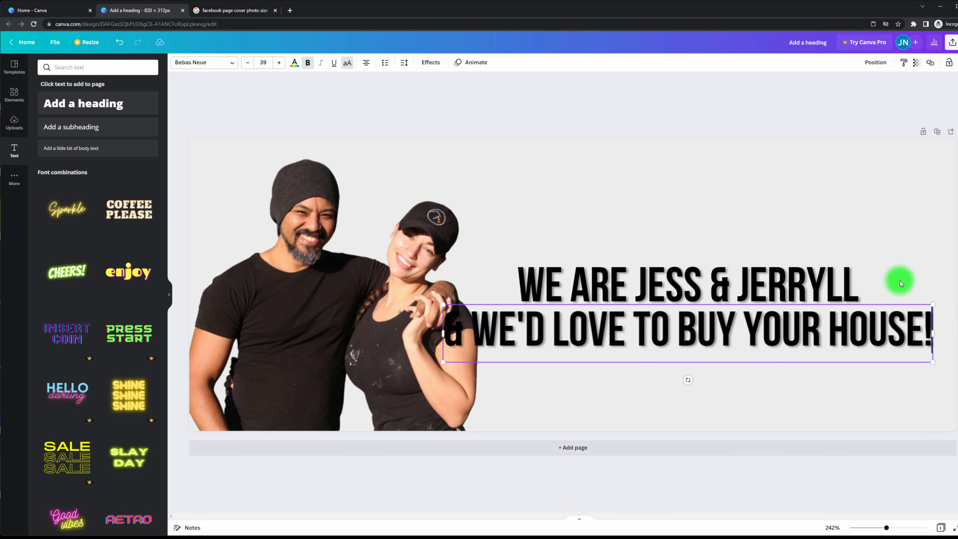
# Reduce the new line to font size 31 and set it just under the headline.
pyautogui.doubleClick(872, 331)
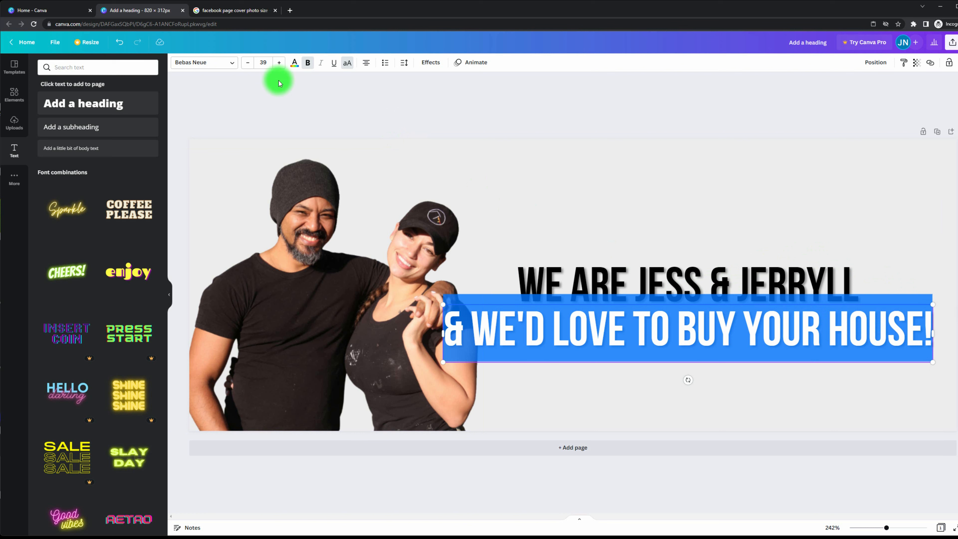
pyautogui.click(248, 64)
pyautogui.click(248, 64)
pyautogui.click(248, 64)
pyautogui.click(248, 65)
pyautogui.click(248, 64)
pyautogui.click(248, 64)
pyautogui.click(249, 64)
pyautogui.click(248, 65)
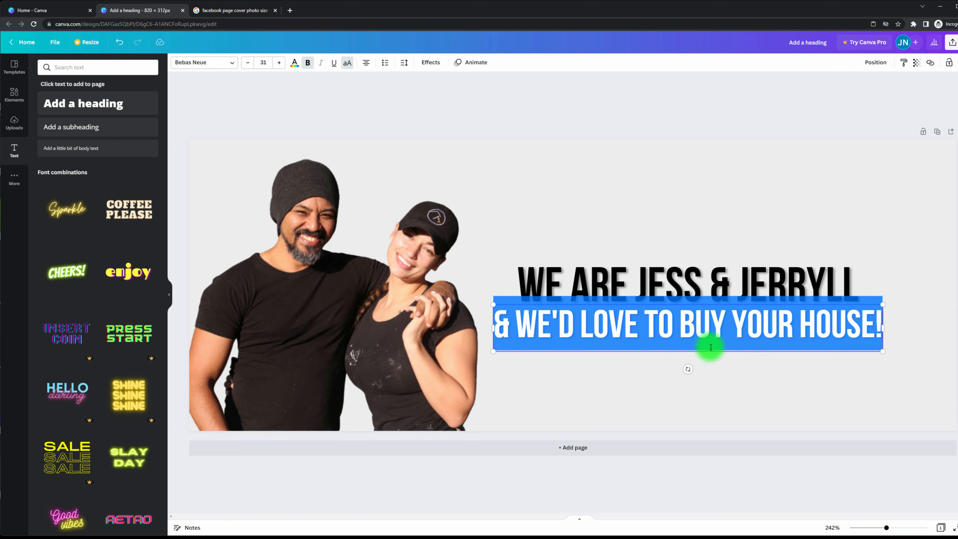
pyautogui.moveTo(709, 354); pyautogui.dragTo(731, 362)
pyautogui.click(731, 398)
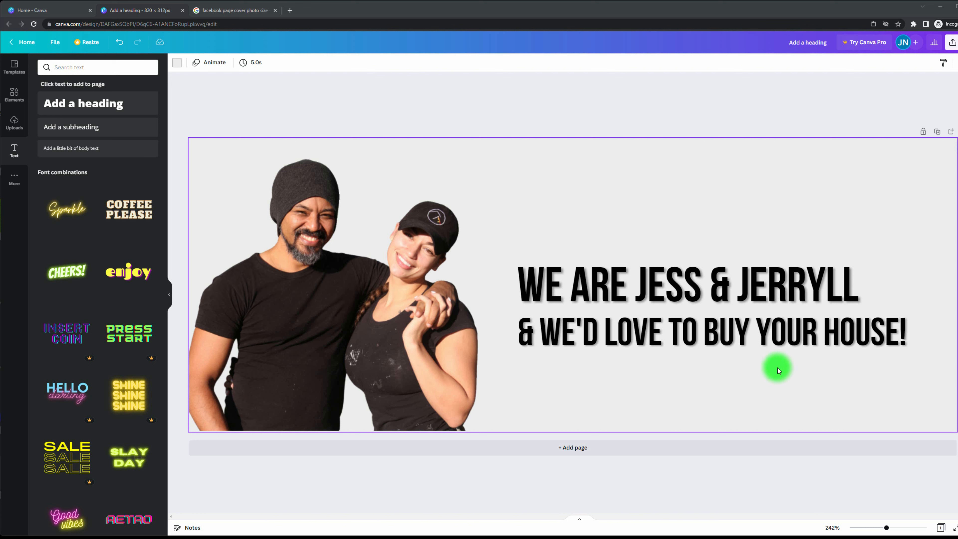
# Select LOVE in the tagline and open its colour picker, leaving the colour unchanged.
pyautogui.click(649, 335)
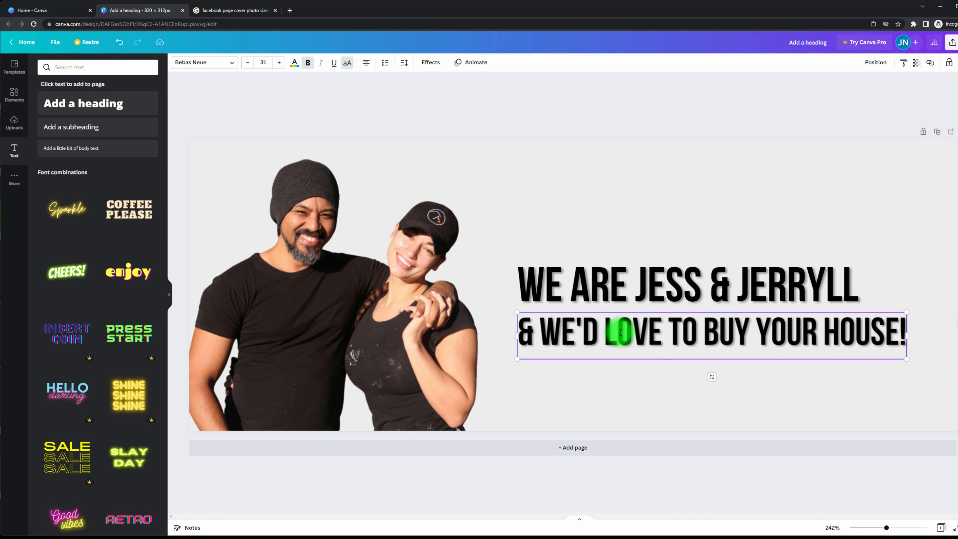
pyautogui.moveTo(605, 332); pyautogui.dragTo(657, 332)
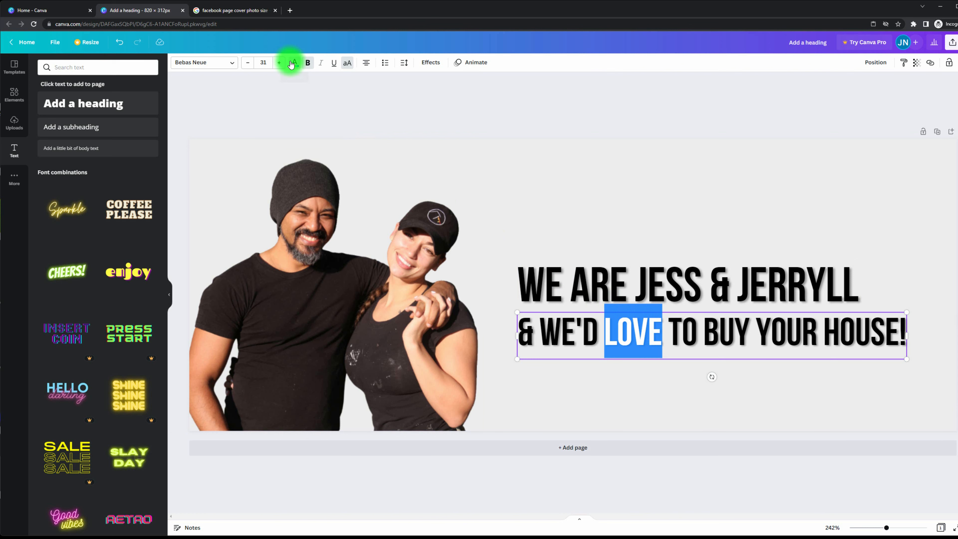
pyautogui.click(293, 63)
pyautogui.click(45, 103)
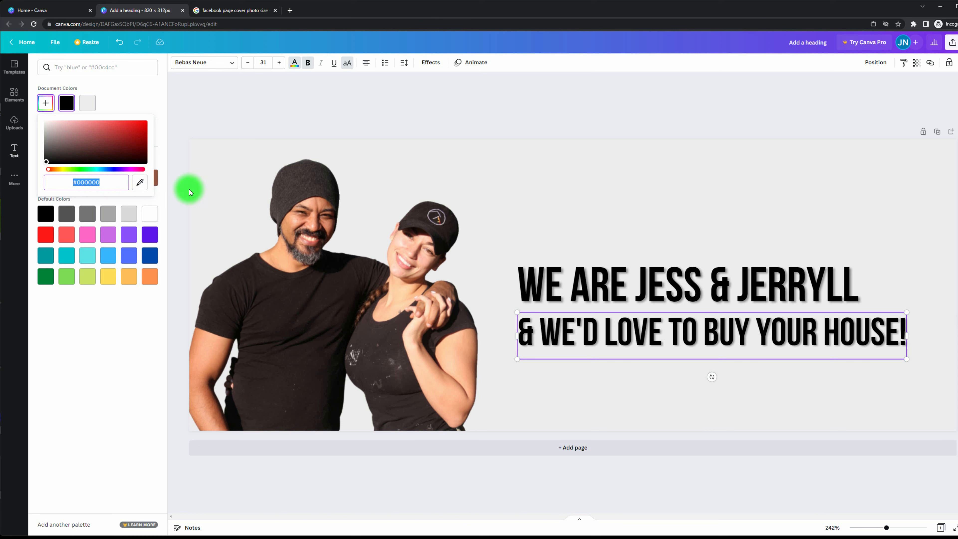
pyautogui.click(676, 342)
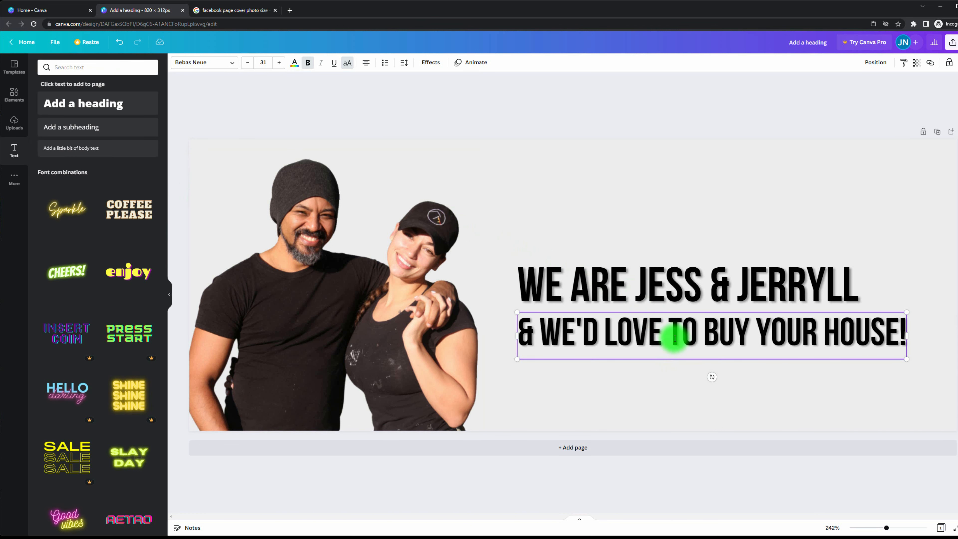
# Drag the tagline lower to leave a clear gap beneath the headline.
pyautogui.click(677, 368)
pyautogui.click(681, 360)
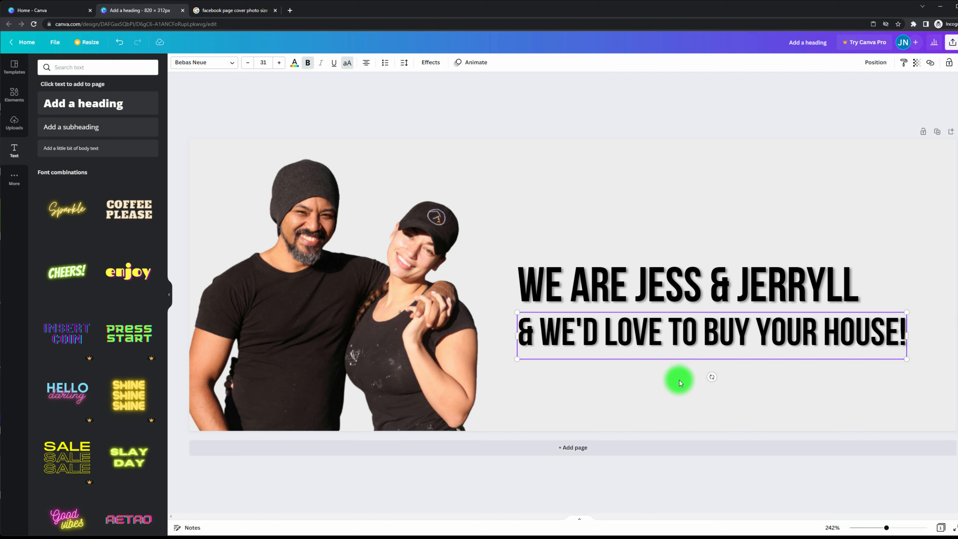
pyautogui.click(669, 359)
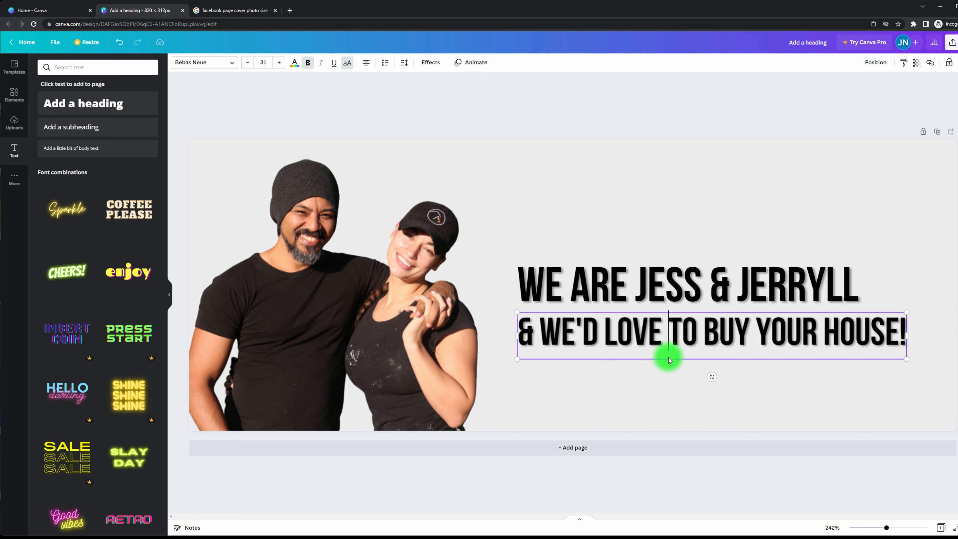
pyautogui.moveTo(680, 360); pyautogui.dragTo(681, 382)
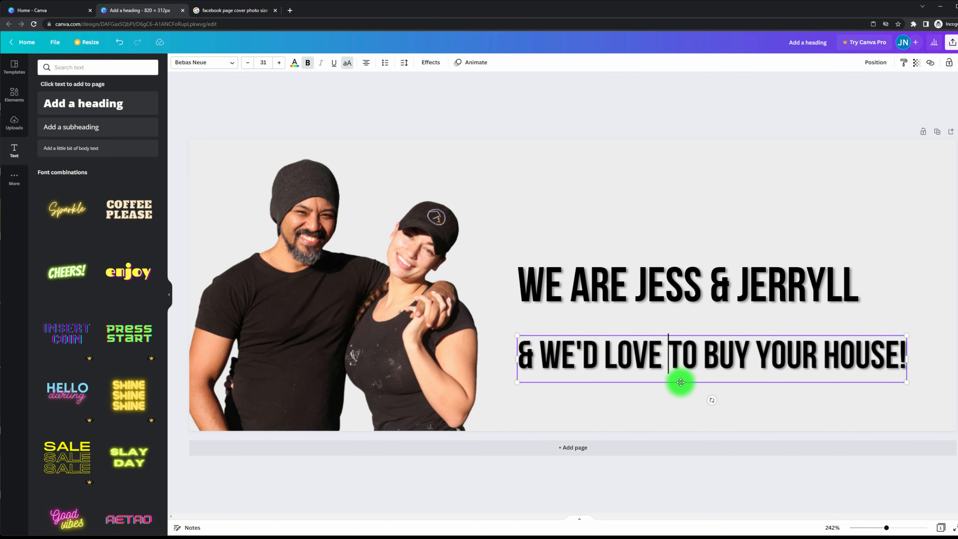
pyautogui.click(680, 358)
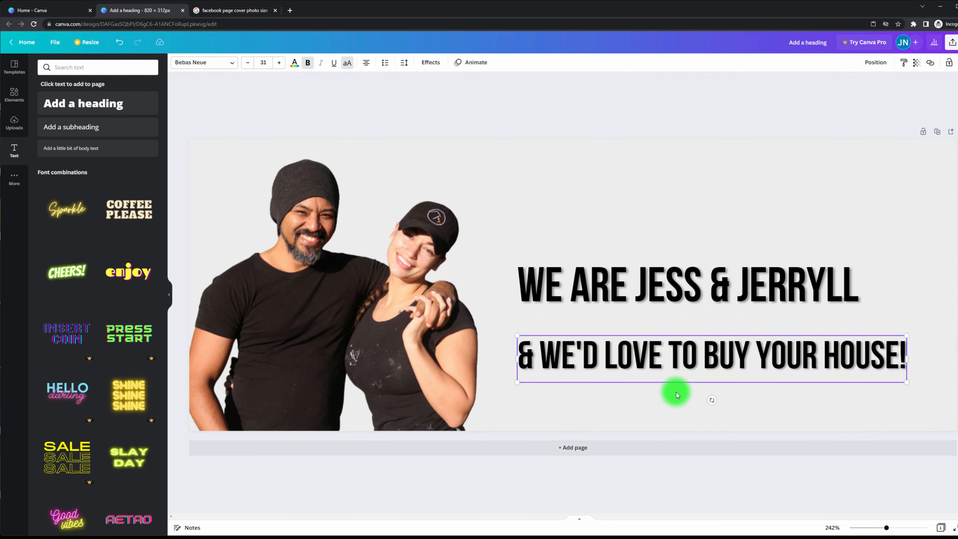
# Duplicate the tagline and trim the copy down to just the word 'LOVE'.
pyautogui.moveTo(676, 392); pyautogui.dragTo(670, 322)
pyautogui.click(664, 369)
pyautogui.click(663, 370)
pyautogui.moveTo(616, 366); pyautogui.dragTo(532, 366)
pyautogui.press('BackSpace')
pyautogui.moveTo(633, 368); pyautogui.dragTo(877, 382)
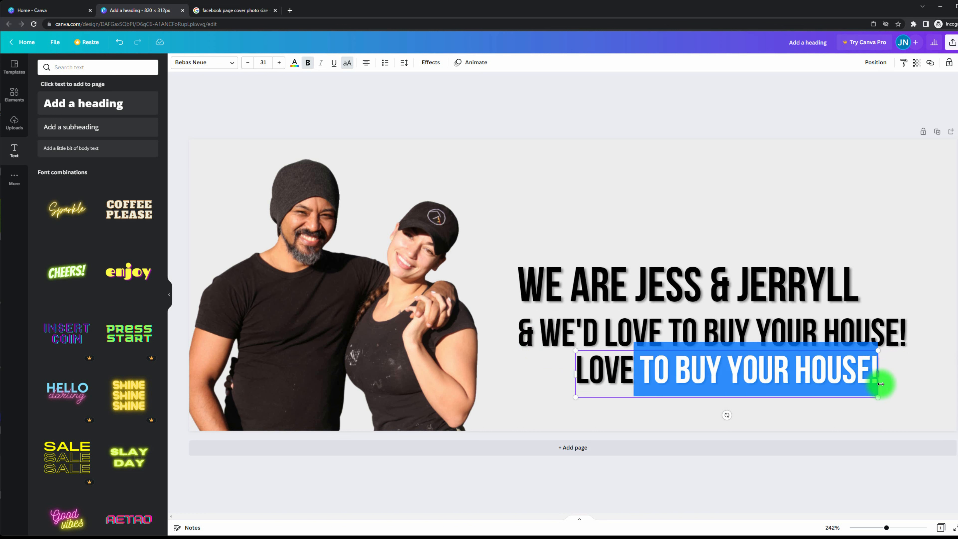
pyautogui.press('BackSpace')
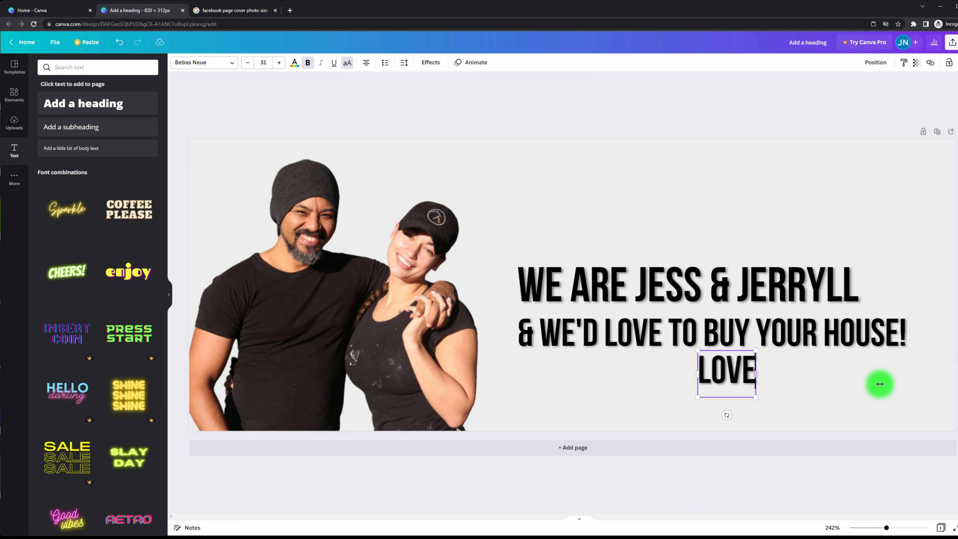
pyautogui.click(670, 389)
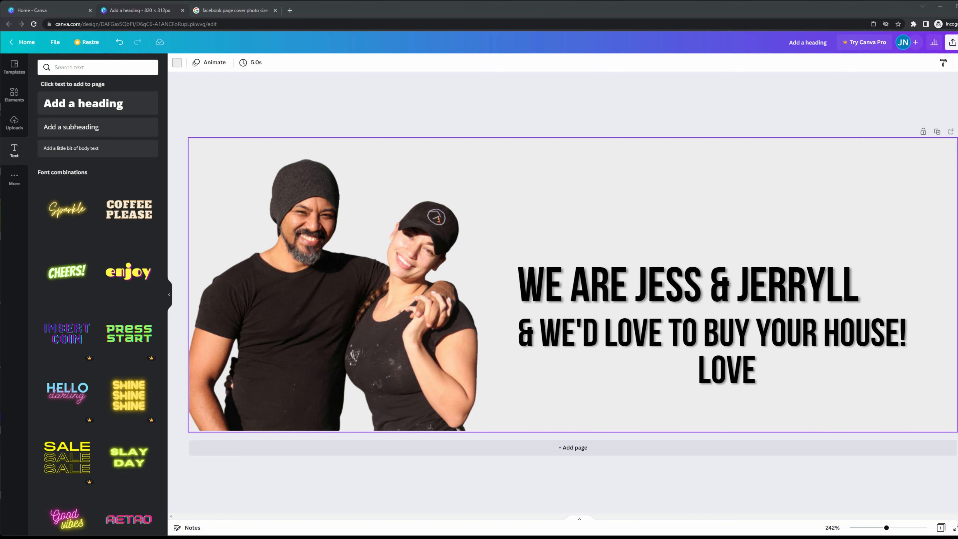
# Colour the separate LOVE text orange with #FF691F.
pyautogui.click(726, 374)
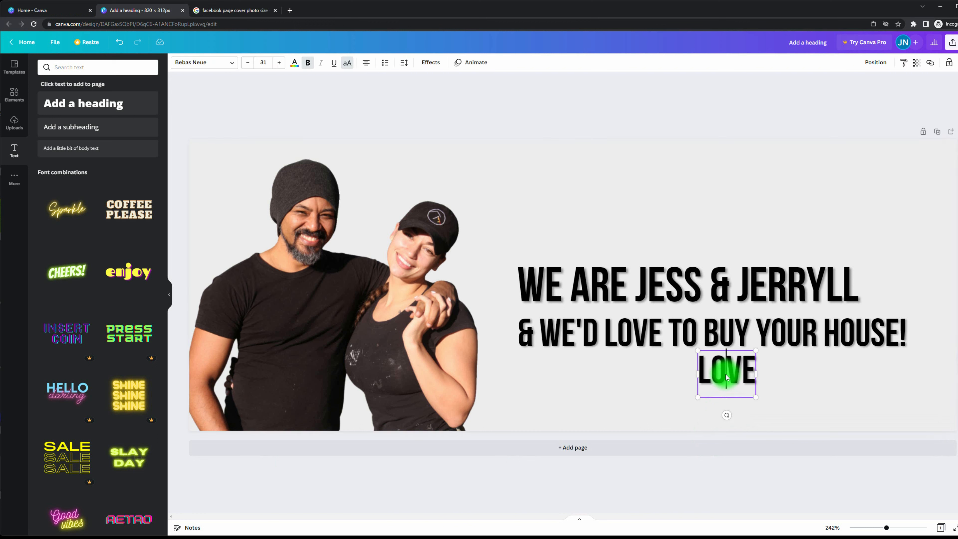
pyautogui.click(726, 374)
pyautogui.click(294, 62)
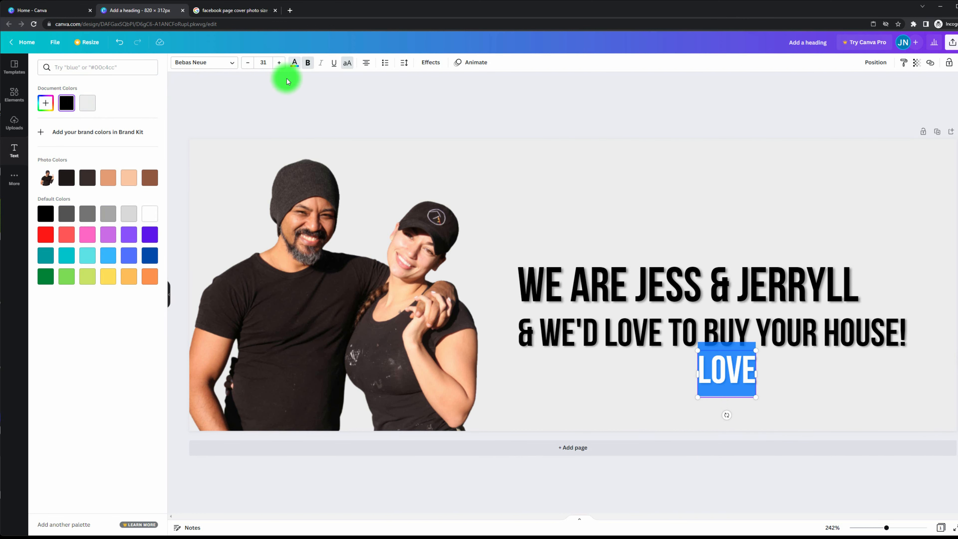
pyautogui.click(45, 103)
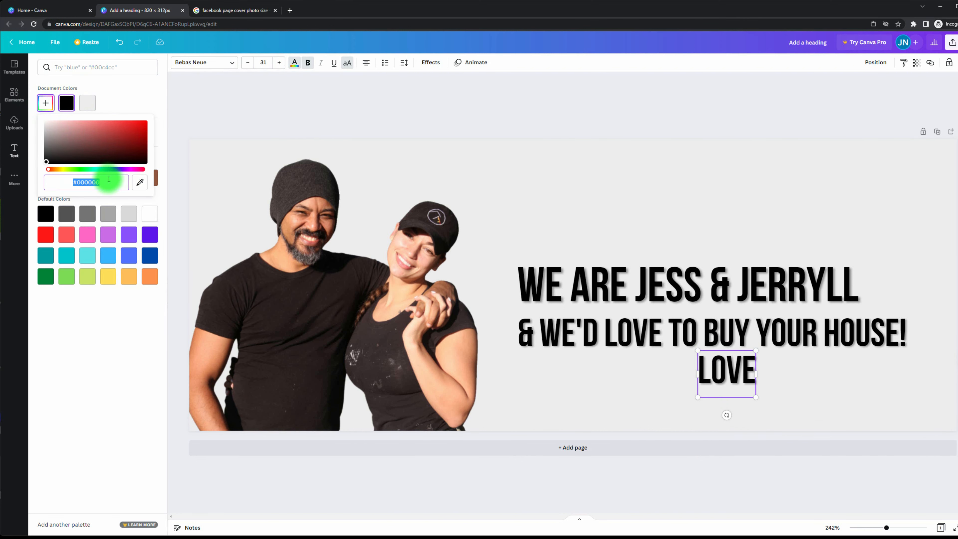
pyautogui.write('#FF691F')
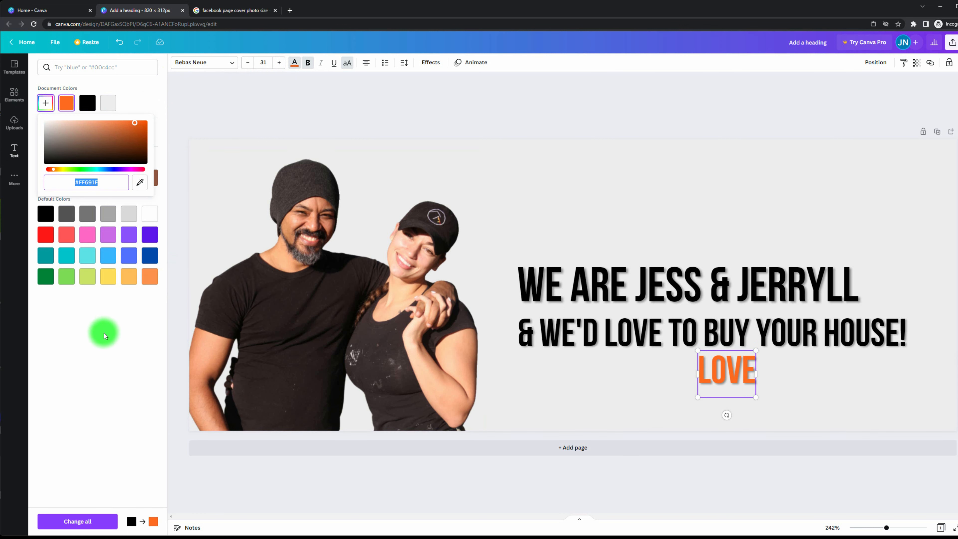
pyautogui.click(802, 372)
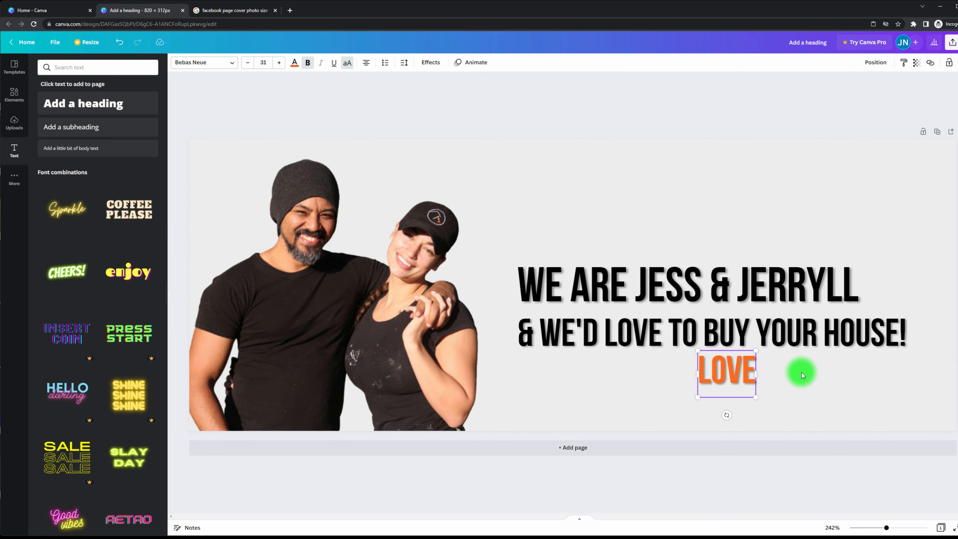
pyautogui.click(627, 326)
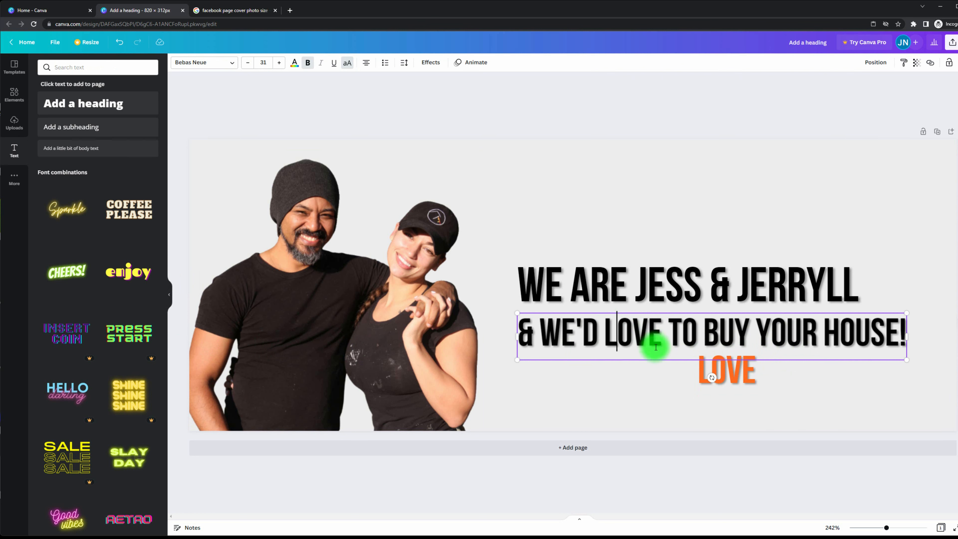
pyautogui.click(661, 359)
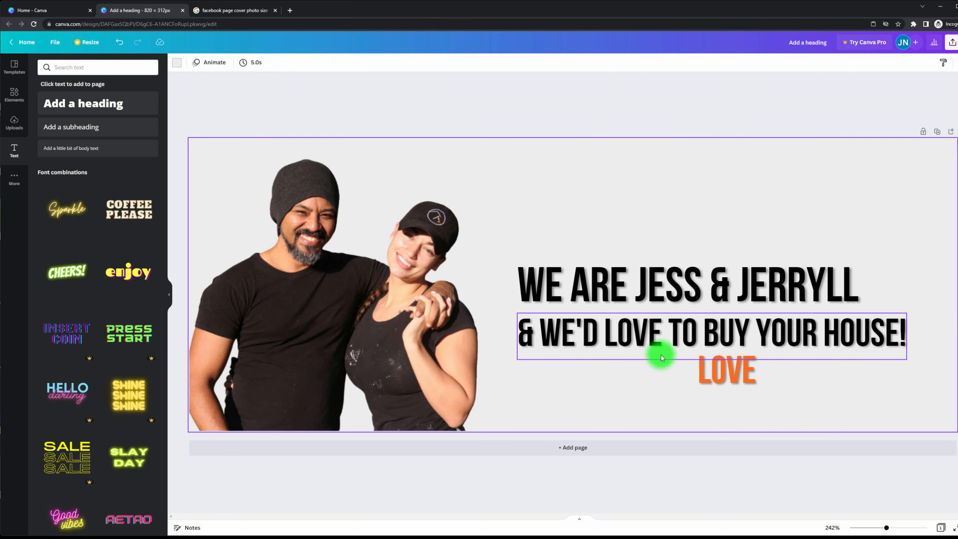
# Make a 'TO BUY YOUR HOUSE!' copy of the tagline and place orange LOVE before it.
pyautogui.click(679, 329)
pyautogui.click(671, 359)
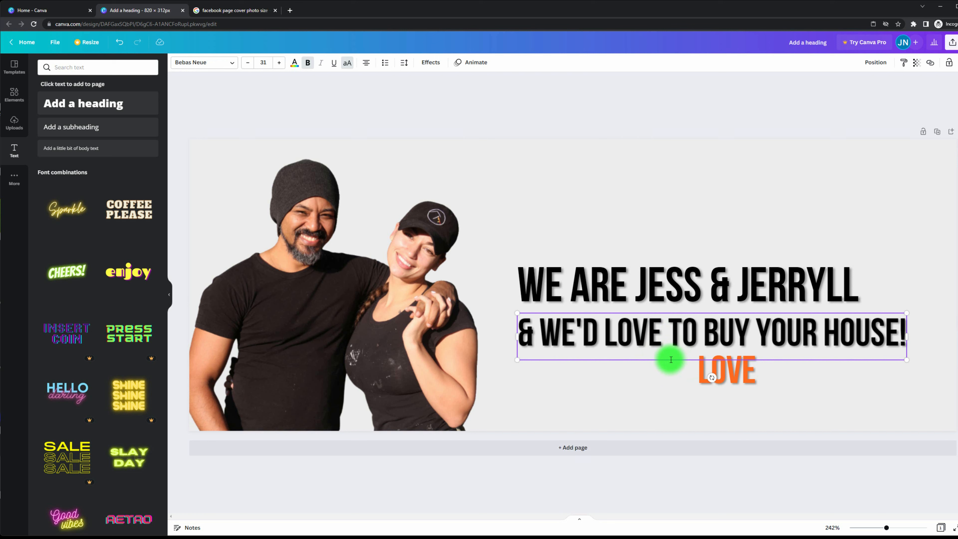
pyautogui.click(671, 360)
pyautogui.click(671, 359)
pyautogui.moveTo(672, 358); pyautogui.dragTo(646, 403)
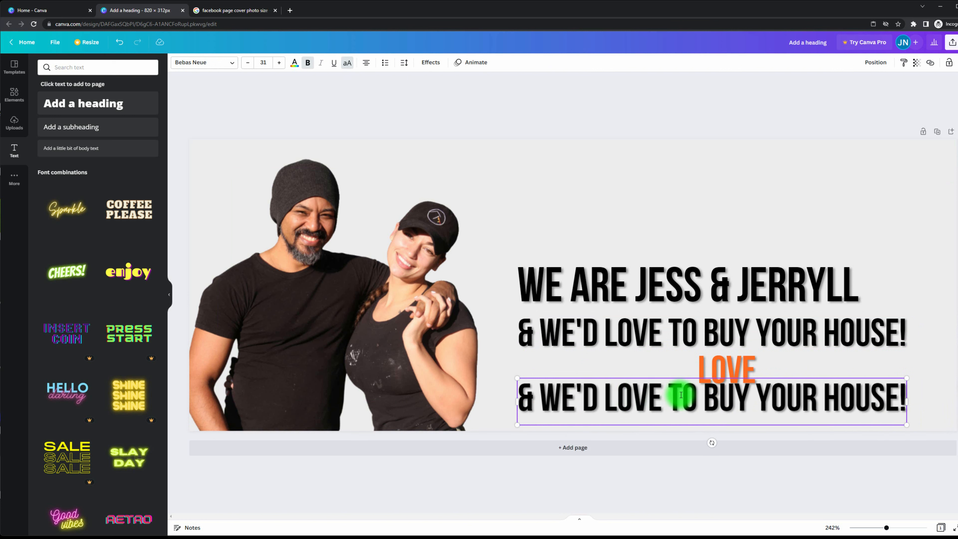
pyautogui.moveTo(672, 393); pyautogui.dragTo(522, 399)
pyautogui.press('BackSpace')
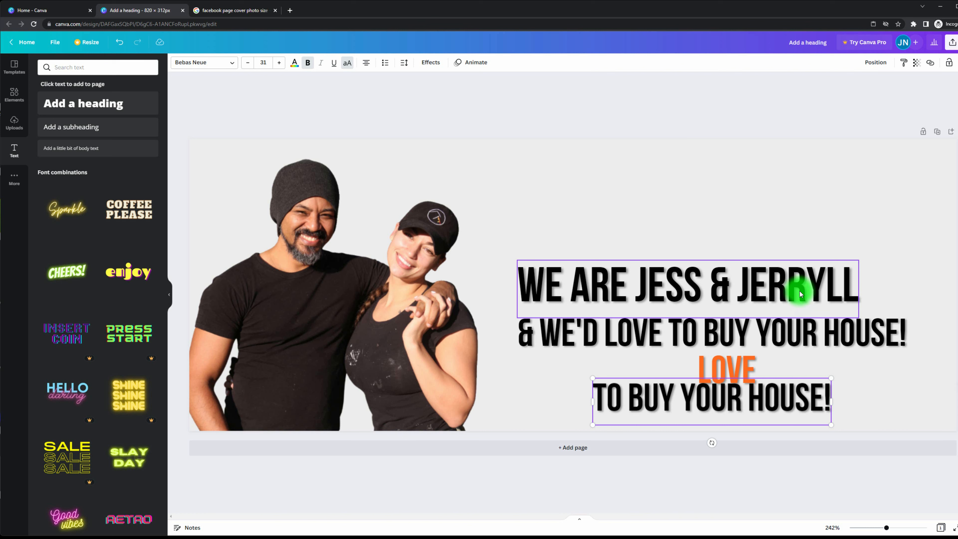
pyautogui.moveTo(718, 360); pyautogui.dragTo(546, 385)
# Trim the middle line to '& WE'D' and align it with the start of WE ARE.
pyautogui.click(628, 347)
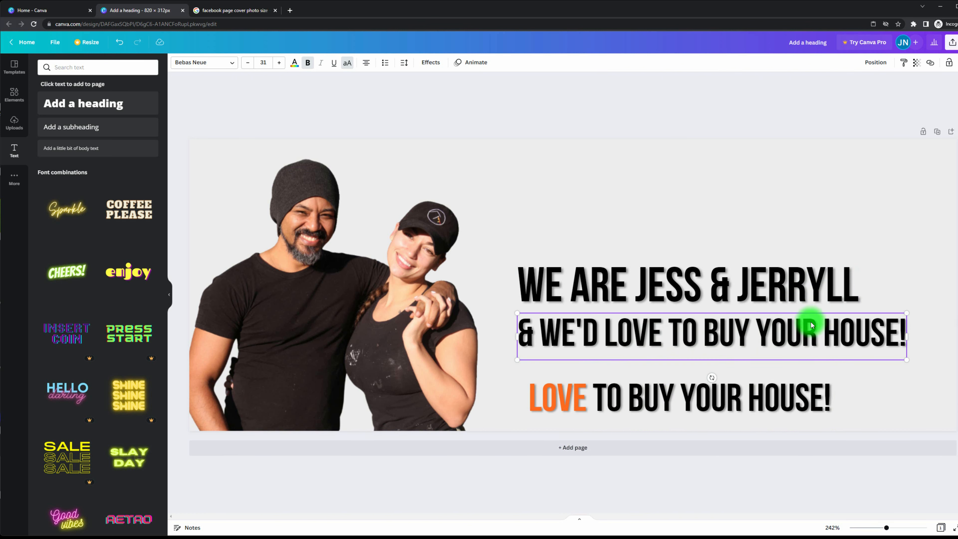
pyautogui.doubleClick(863, 326)
pyautogui.moveTo(605, 335); pyautogui.dragTo(910, 306)
pyautogui.press('BackSpace')
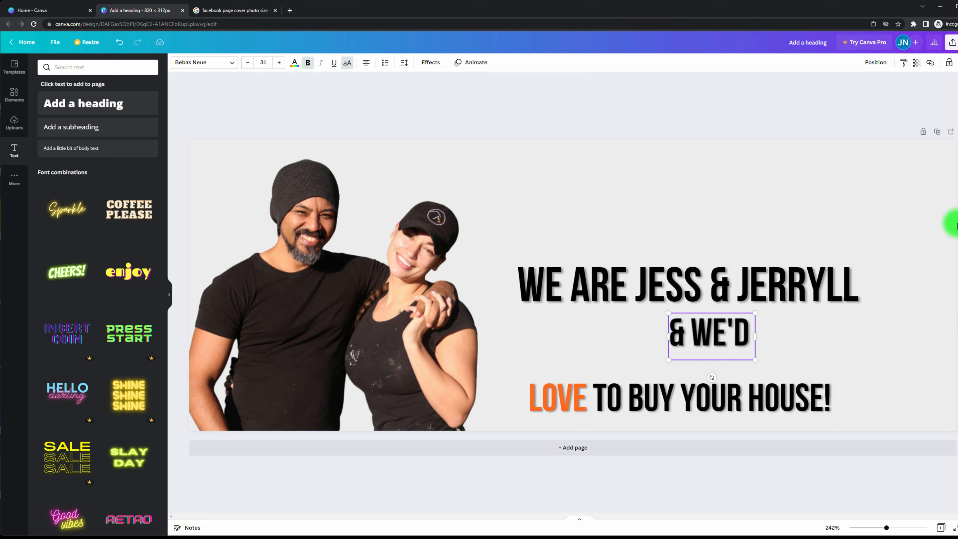
pyautogui.click(913, 305)
pyautogui.click(722, 356)
pyautogui.moveTo(721, 358); pyautogui.dragTo(570, 355)
# Move orange LOVE and 'TO BUY YOUR HOUSE!' up onto the '& WE'D' line.
pyautogui.click(558, 414)
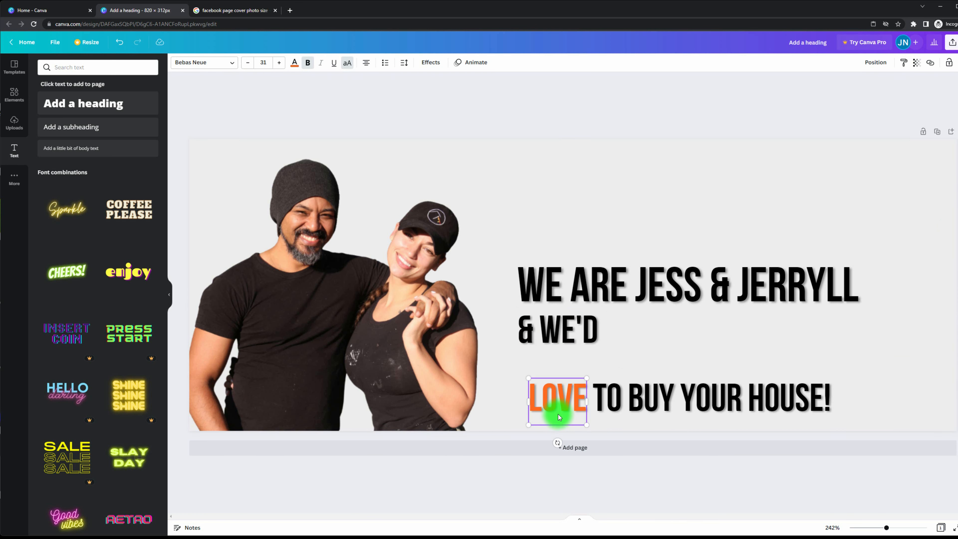
pyautogui.moveTo(557, 425); pyautogui.dragTo(633, 354)
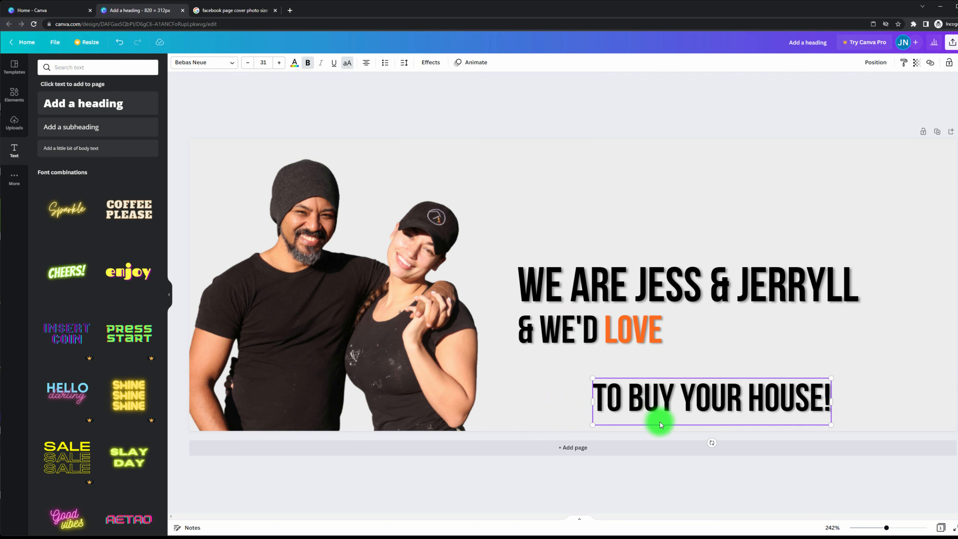
pyautogui.moveTo(661, 424); pyautogui.dragTo(737, 354)
pyautogui.click(734, 385)
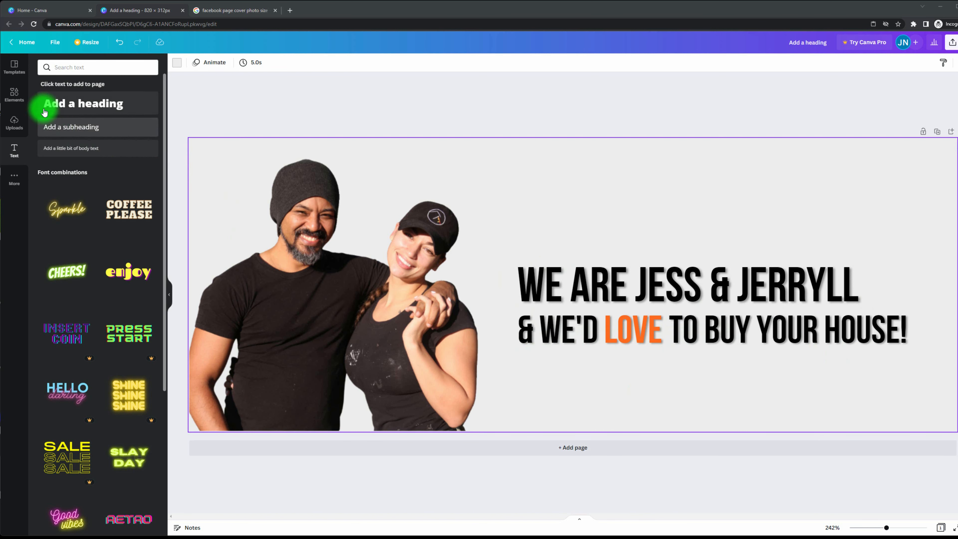
# Browse Elements, add a horizontal line, then undo it.
pyautogui.click(26, 97)
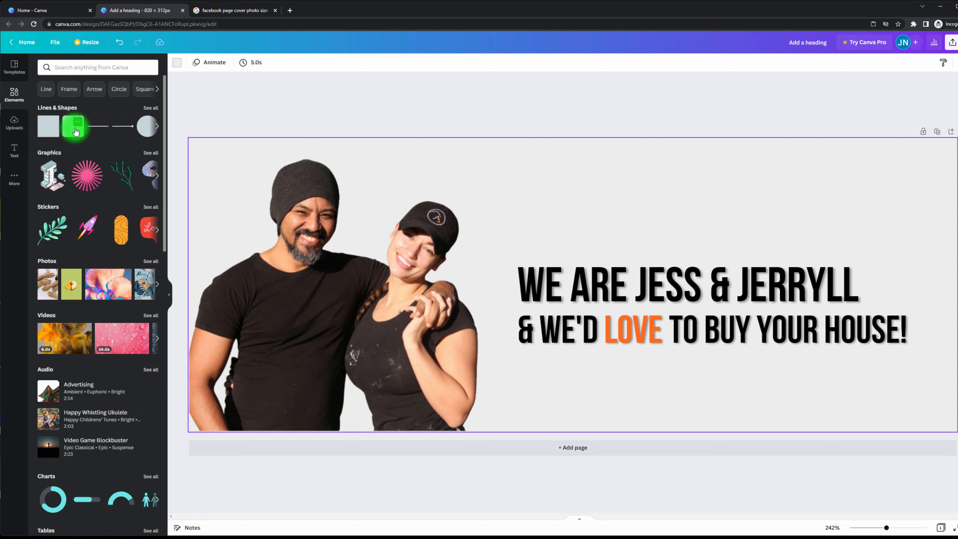
pyautogui.scroll(-10, 105, 130)
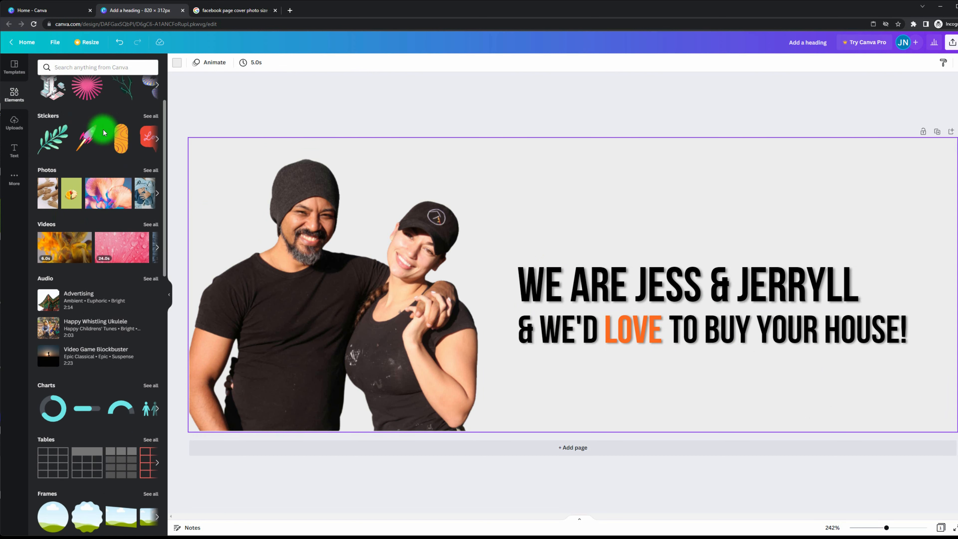
pyautogui.scroll(-15, 103, 129)
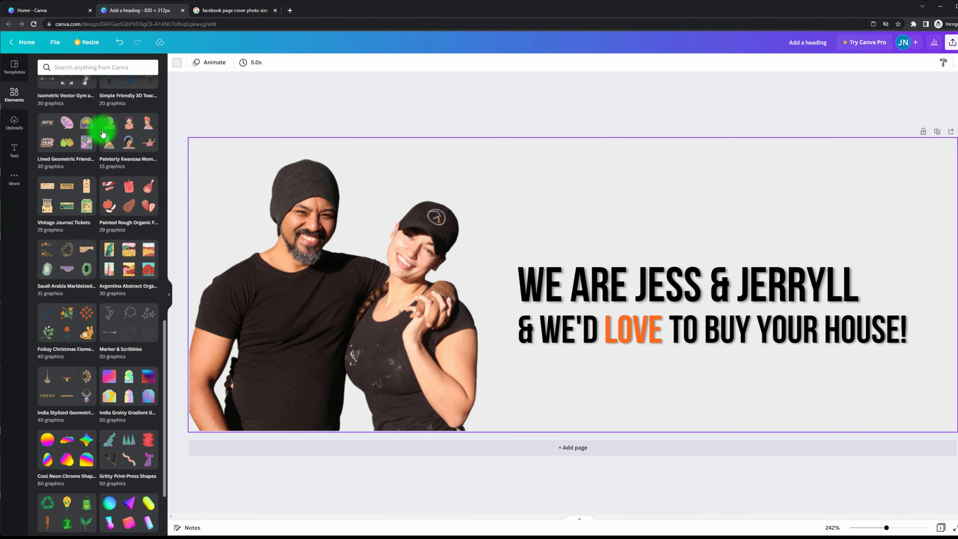
pyautogui.scroll(20, 88, 138)
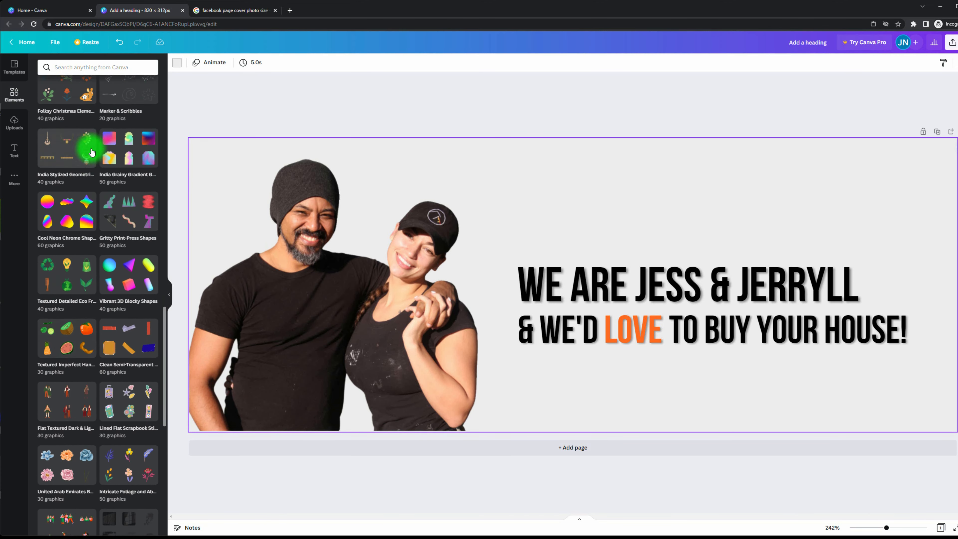
pyautogui.scroll(8, 114, 159)
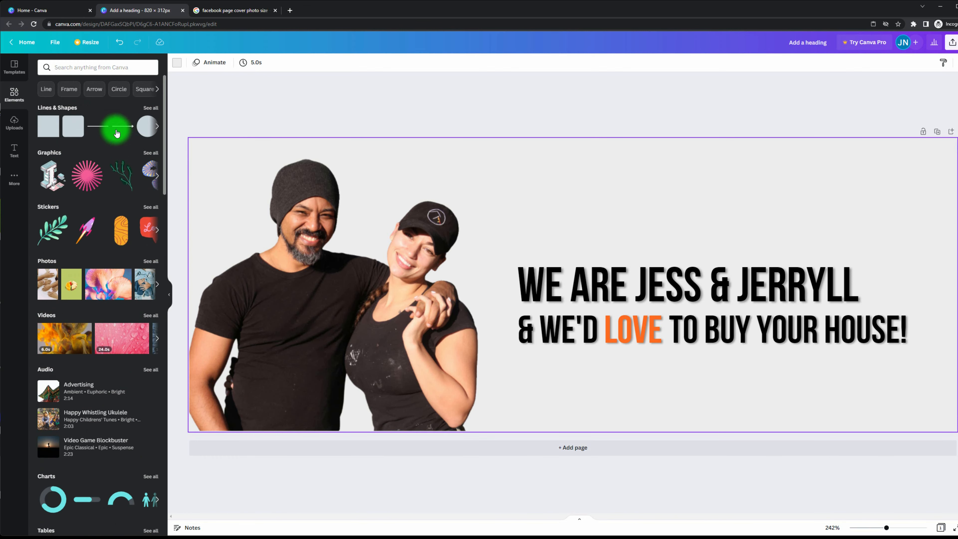
pyautogui.click(97, 127)
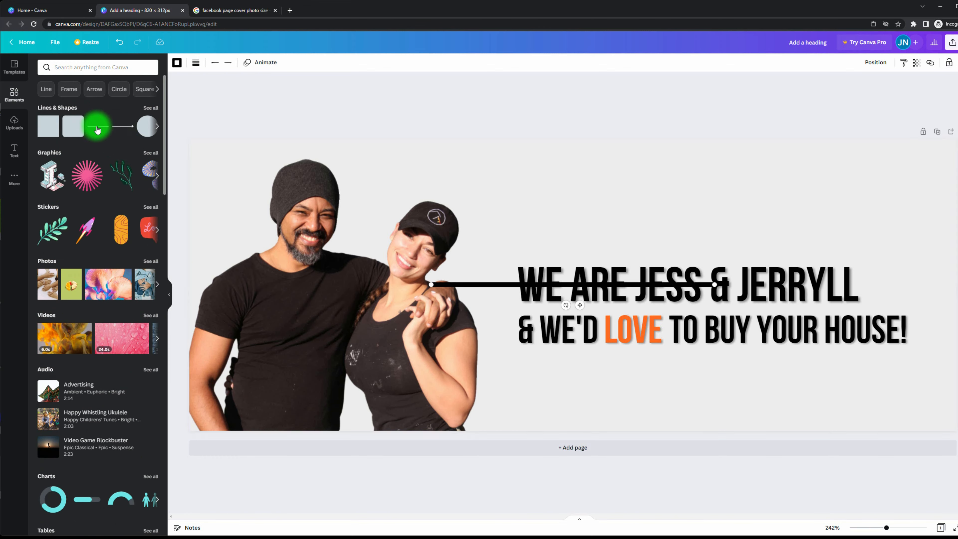
pyautogui.hotkey('ctrl', 'z')
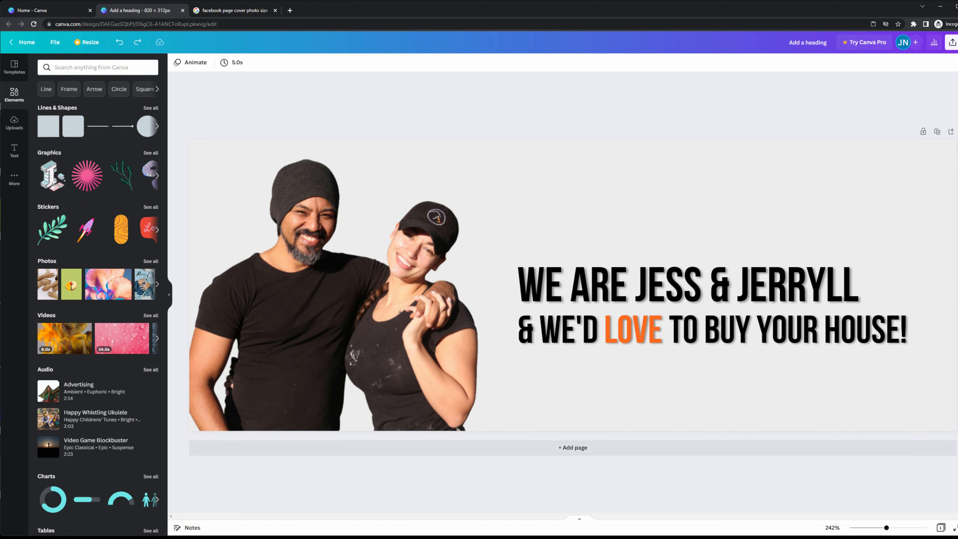
# Page through the element categories to reach the Graphics collection.
pyautogui.click(158, 92)
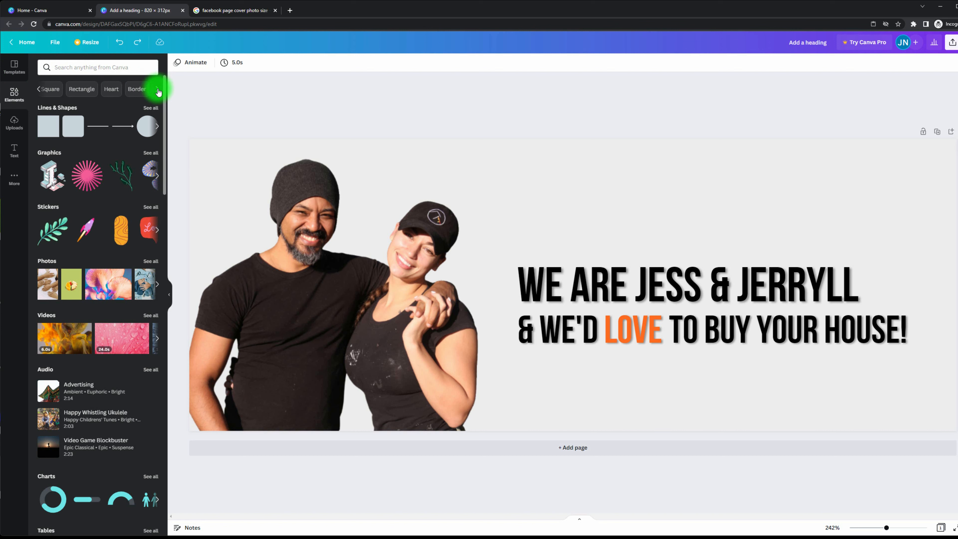
pyautogui.click(158, 92)
pyautogui.click(158, 91)
pyautogui.click(158, 92)
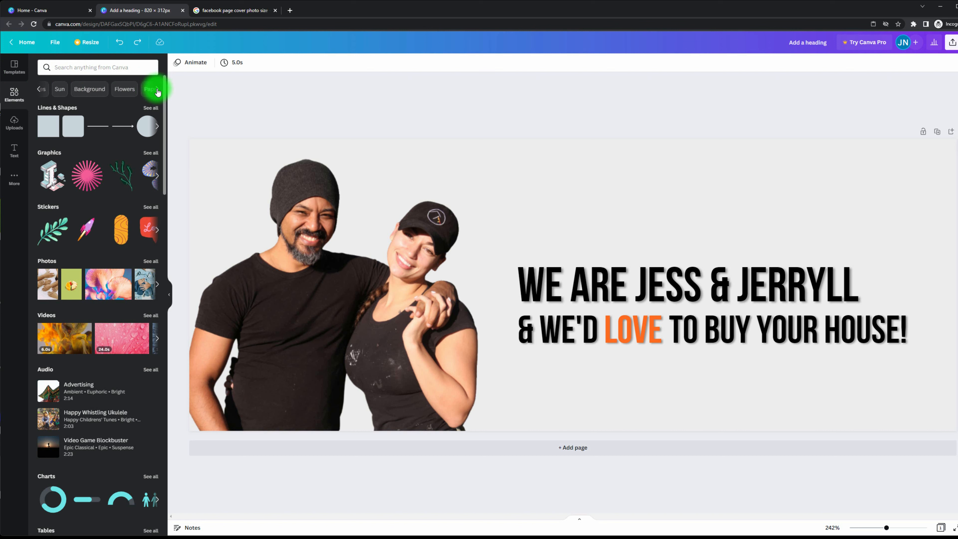
pyautogui.click(157, 92)
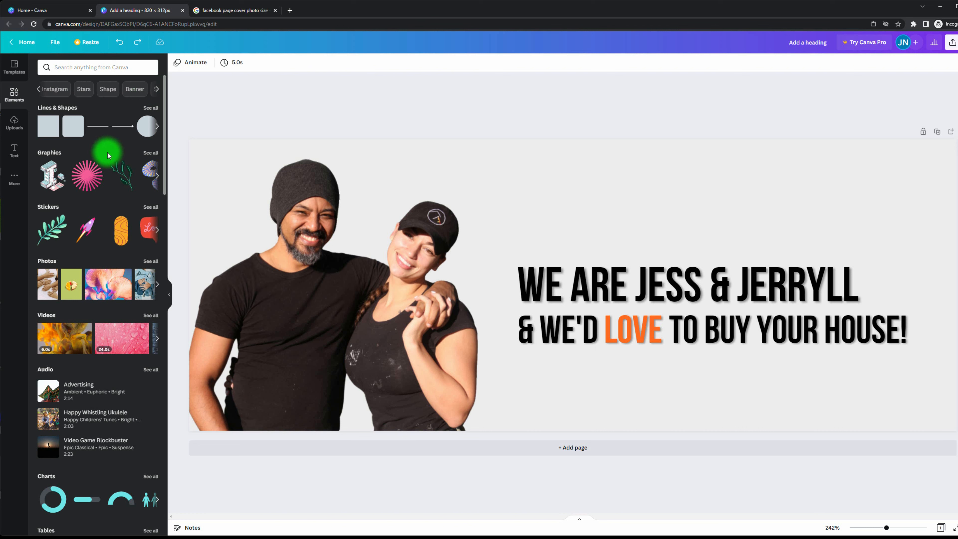
pyautogui.click(41, 154)
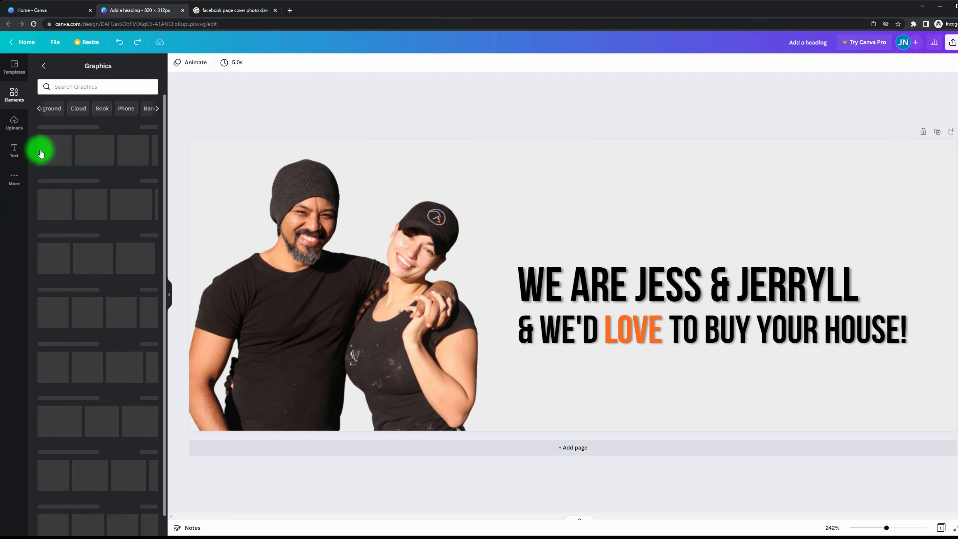
pyautogui.scroll(-1, 88, 155)
pyautogui.scroll(-3, 88, 155)
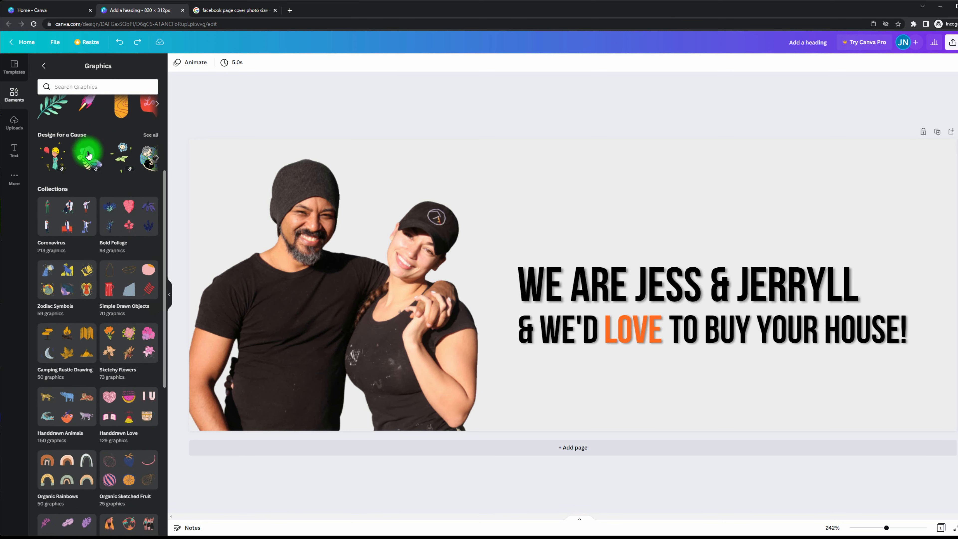
pyautogui.scroll(5, 88, 155)
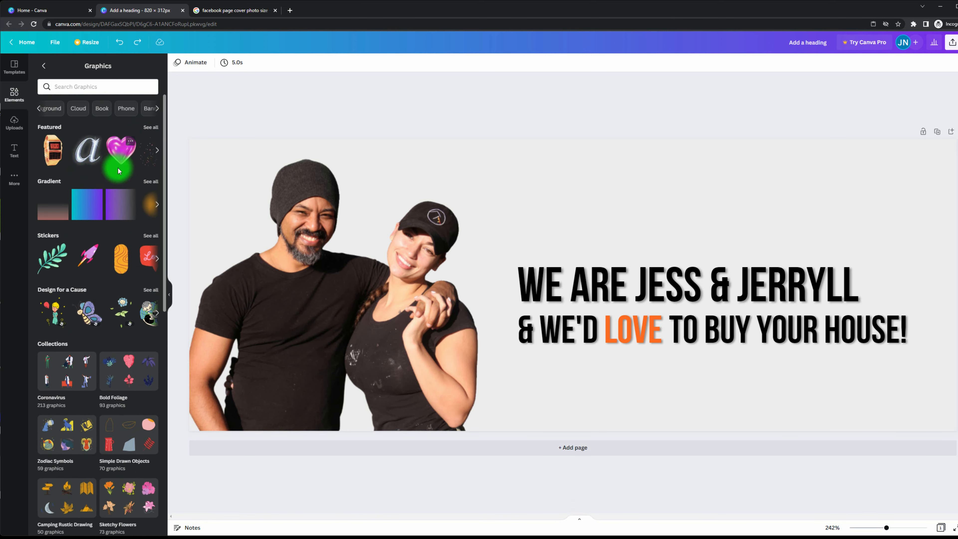
pyautogui.scroll(-7, 121, 171)
pyautogui.scroll(-6, 132, 157)
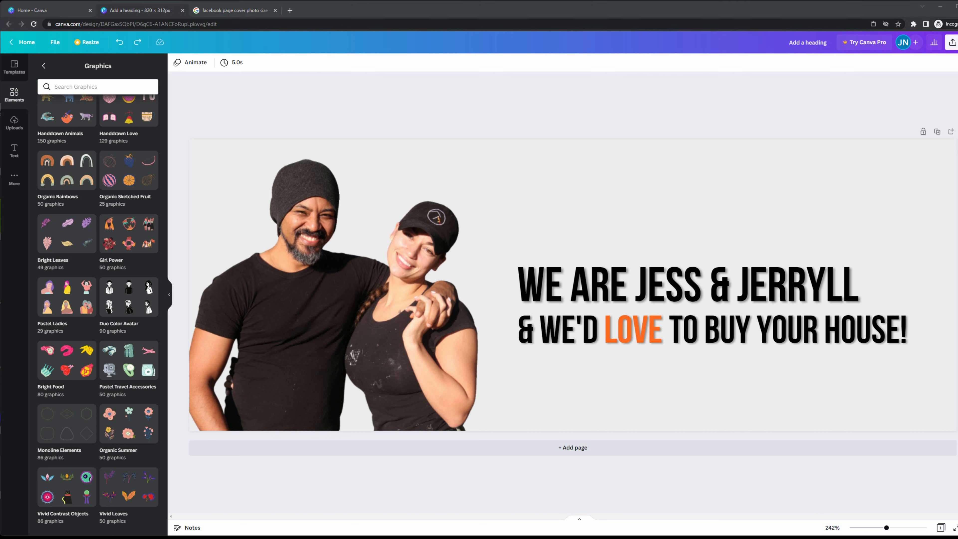
# Move the brush-stroke group under the tagline and ungroup the orange and grey strokes.
pyautogui.click(651, 366)
pyautogui.click(334, 144)
pyautogui.moveTo(334, 144); pyautogui.dragTo(624, 382)
pyautogui.moveTo(670, 352); pyautogui.dragTo(618, 347)
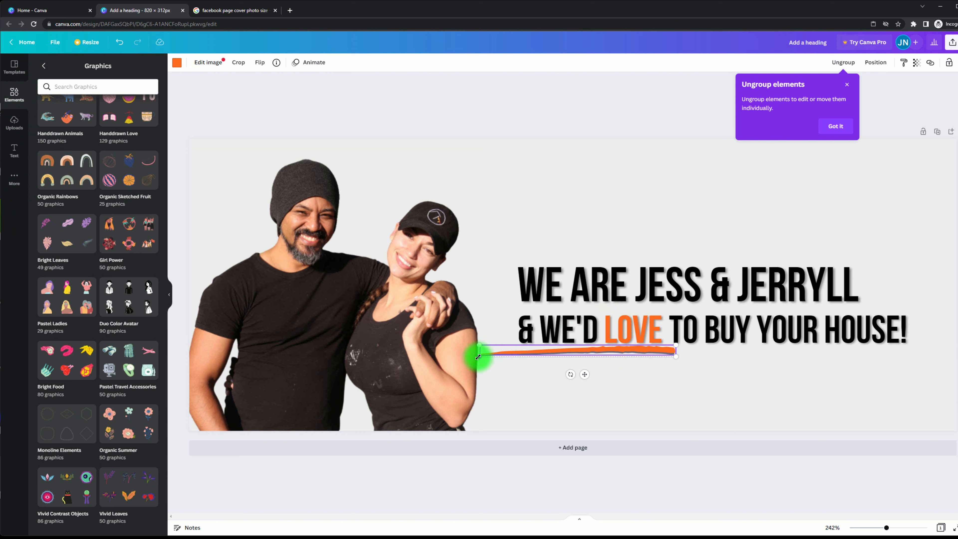
pyautogui.moveTo(483, 356); pyautogui.dragTo(506, 359)
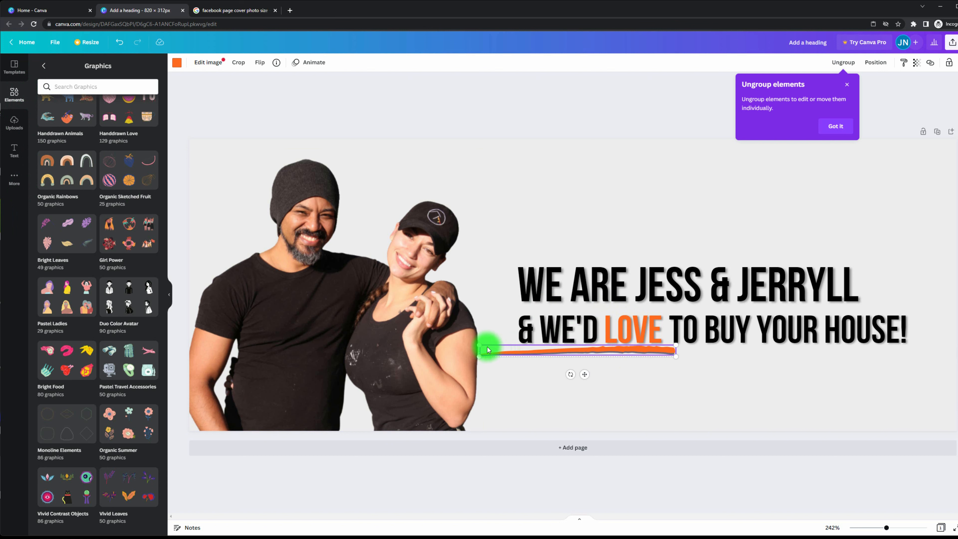
pyautogui.rightClick(530, 353)
pyautogui.click(551, 446)
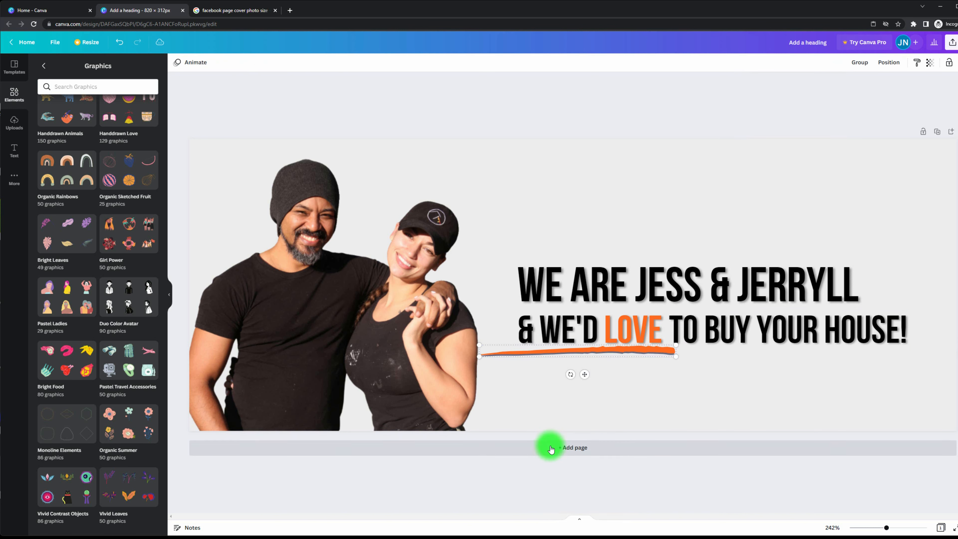
# Shorten the orange brush stroke and position it just beneath LOVE.
pyautogui.moveTo(564, 351); pyautogui.dragTo(573, 382)
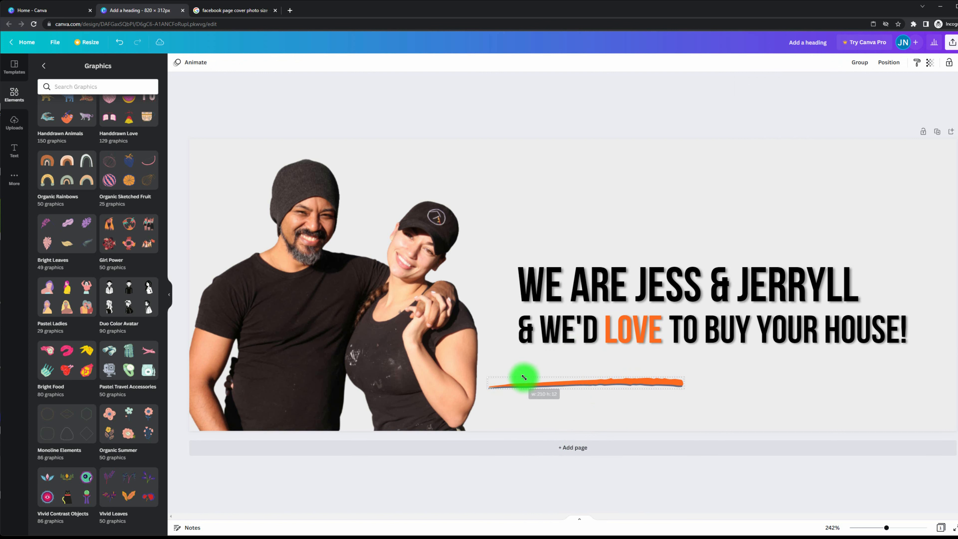
pyautogui.click(553, 400)
pyautogui.moveTo(566, 383); pyautogui.dragTo(572, 363)
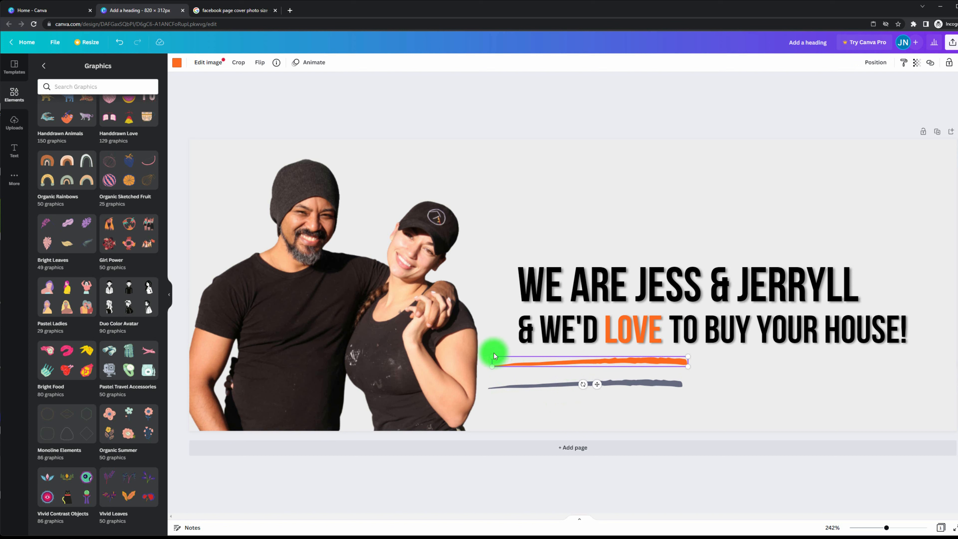
pyautogui.moveTo(493, 356); pyautogui.dragTo(585, 362)
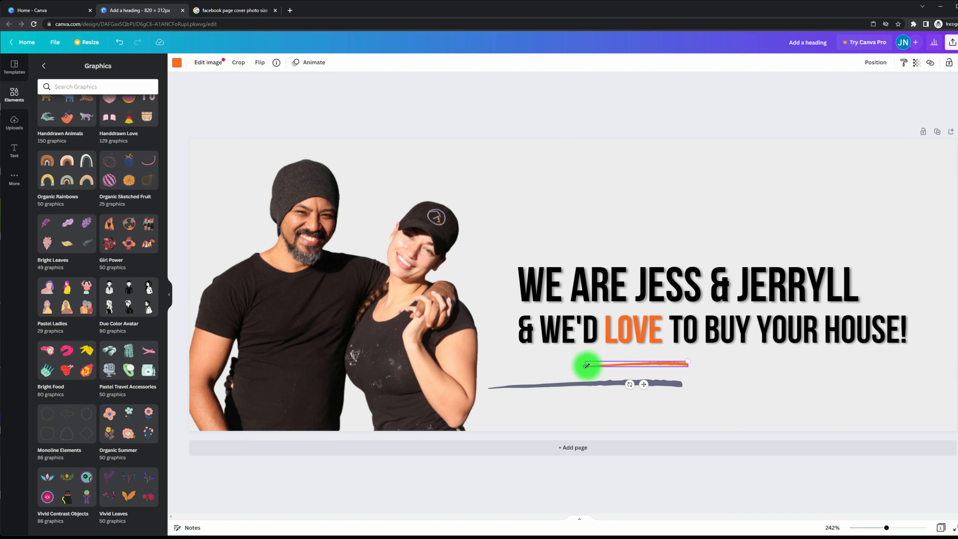
pyautogui.moveTo(590, 366); pyautogui.dragTo(593, 365)
pyautogui.moveTo(650, 364); pyautogui.dragTo(629, 347)
# Shorten the grey brush stroke beneath the tagline.
pyautogui.click(586, 384)
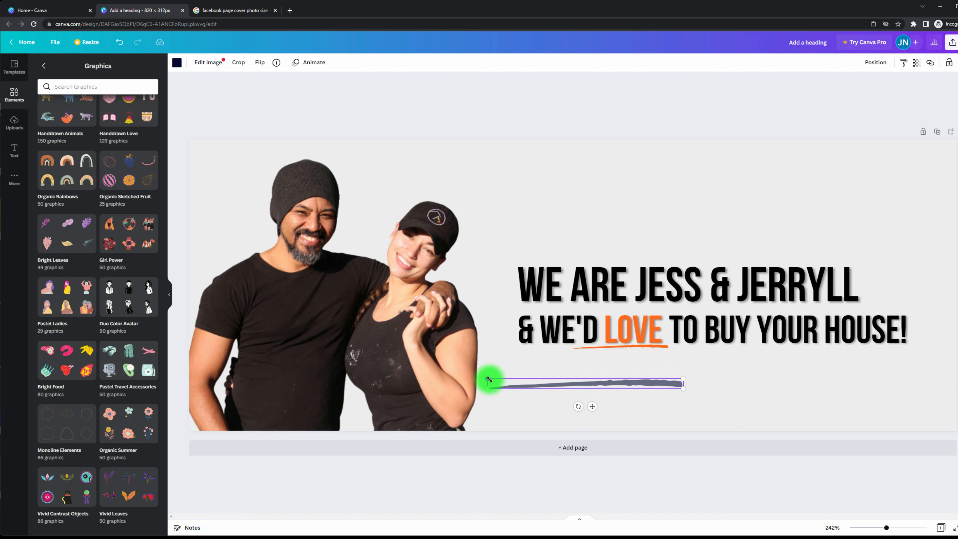
pyautogui.moveTo(491, 385)
pyautogui.mouseDown()
pyautogui.moveTo(658, 386)
pyautogui.moveTo(641, 344)
pyautogui.mouseUp()
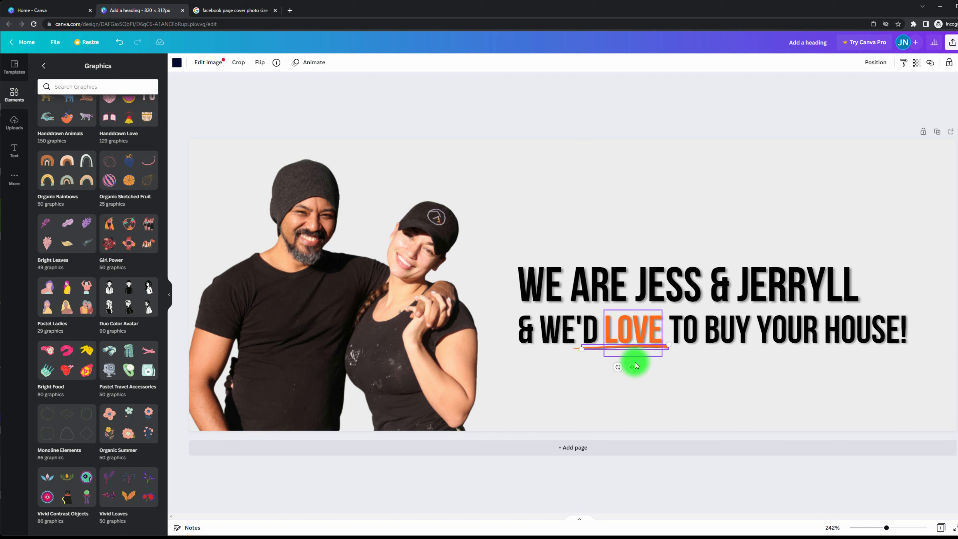
pyautogui.click(679, 397)
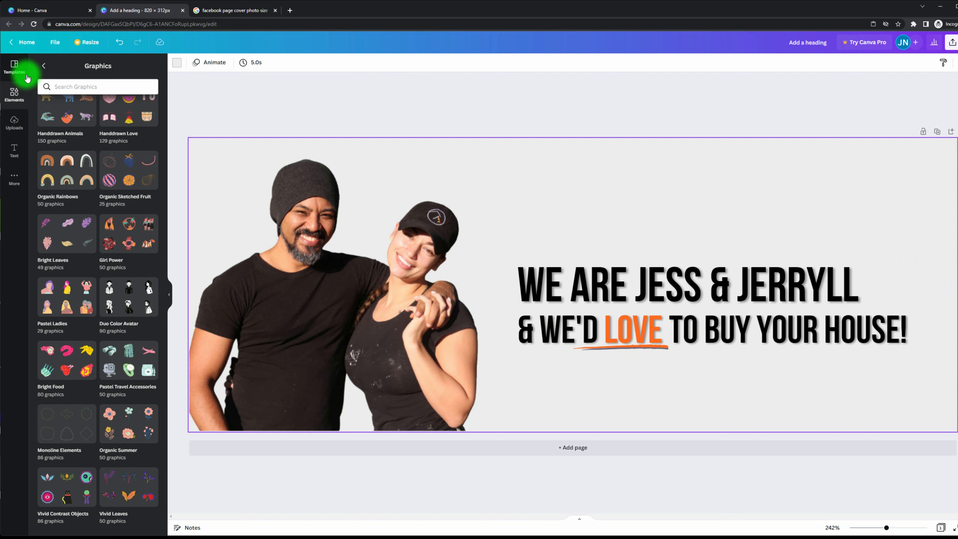
# Place the BBB A+ badge and the orange Facebook logo from uploads under the tagline.
pyautogui.click(14, 121)
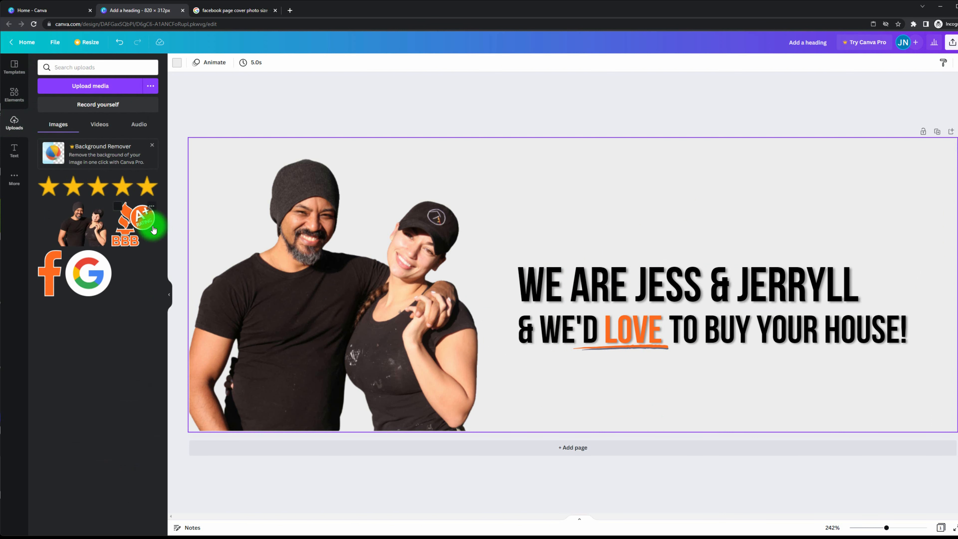
pyautogui.moveTo(140, 229); pyautogui.dragTo(699, 349)
pyautogui.moveTo(700, 387); pyautogui.dragTo(670, 387)
pyautogui.moveTo(53, 275); pyautogui.dragTo(751, 384)
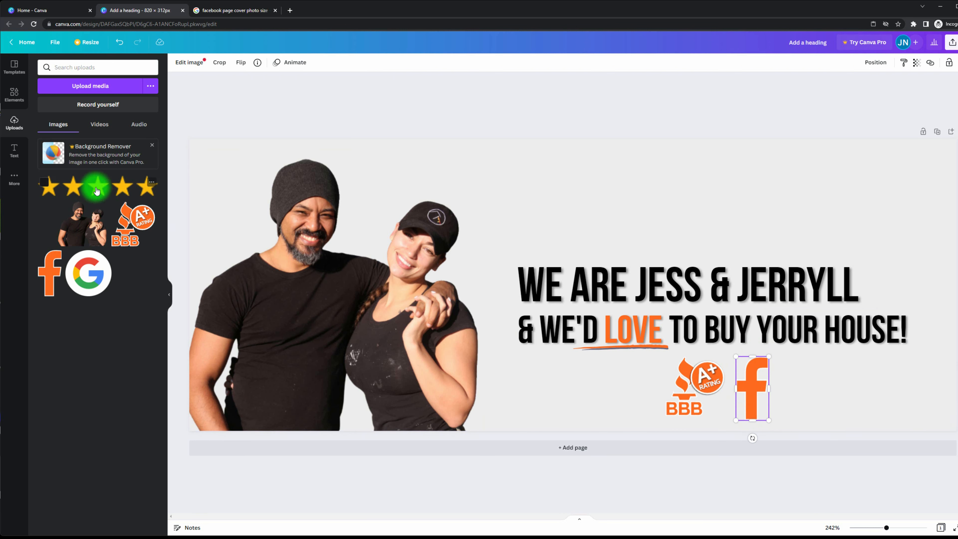
# Add five-star rows and a resized Google logo, aligning stars beneath the Facebook and Google logos.
pyautogui.moveTo(97, 191); pyautogui.dragTo(741, 419)
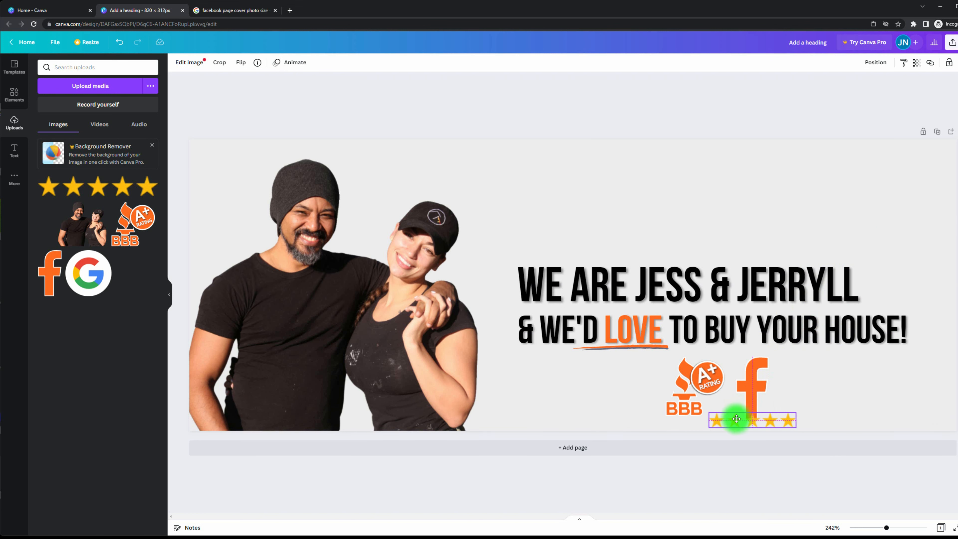
pyautogui.moveTo(737, 419); pyautogui.dragTo(736, 419)
pyautogui.moveTo(87, 274); pyautogui.dragTo(855, 338)
pyautogui.moveTo(772, 256); pyautogui.dragTo(831, 377)
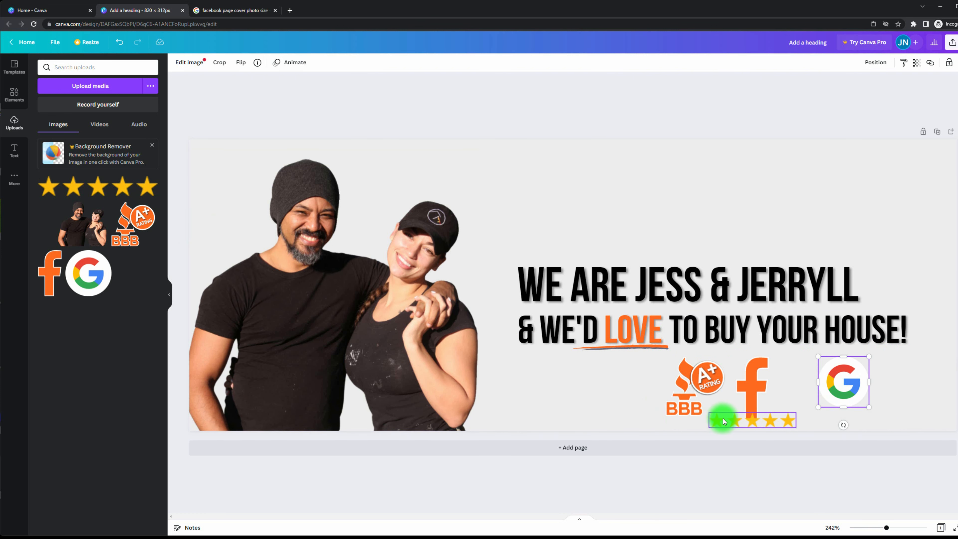
pyautogui.click(738, 421)
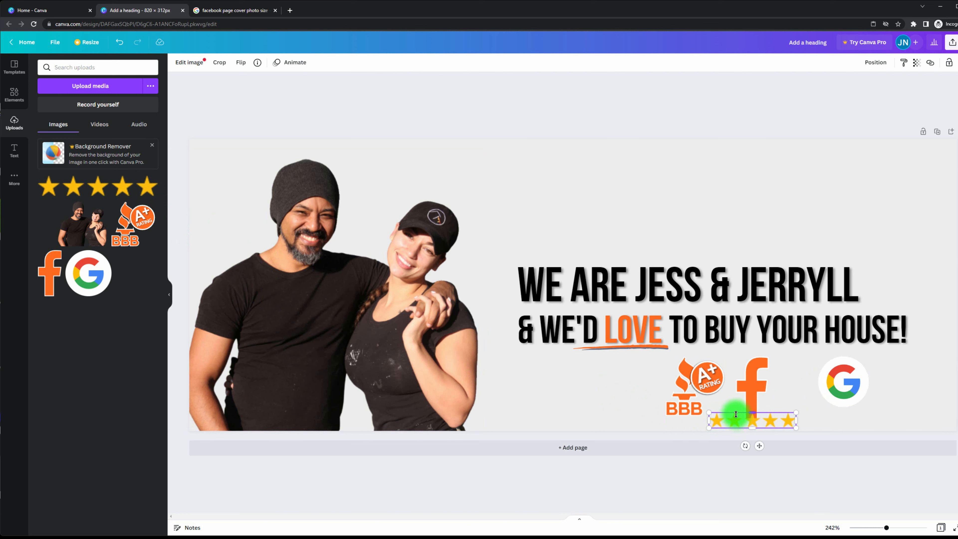
pyautogui.moveTo(749, 413); pyautogui.dragTo(836, 423)
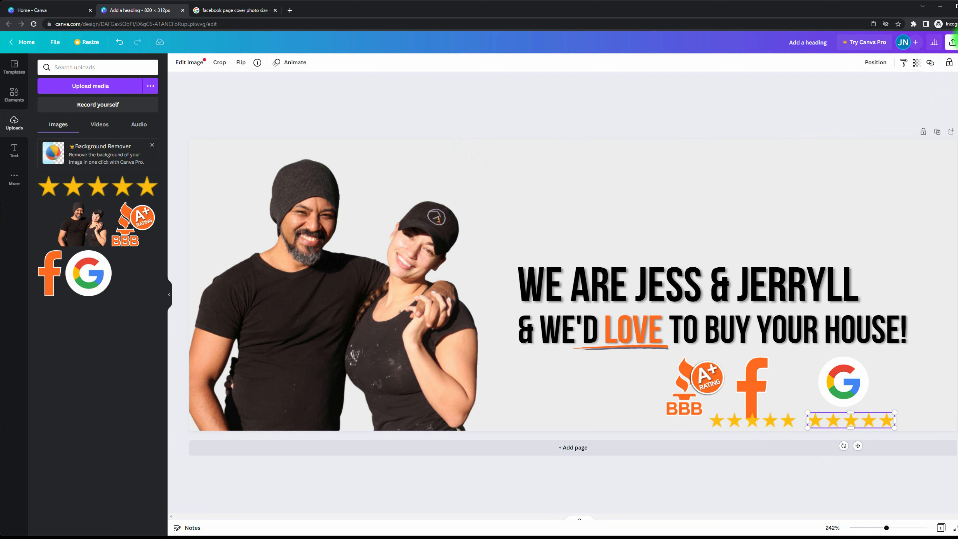
# Download the cover as PNG 'Add a heading.png' into Downloads, then bring Facebook to the front.
pyautogui.click(952, 42)
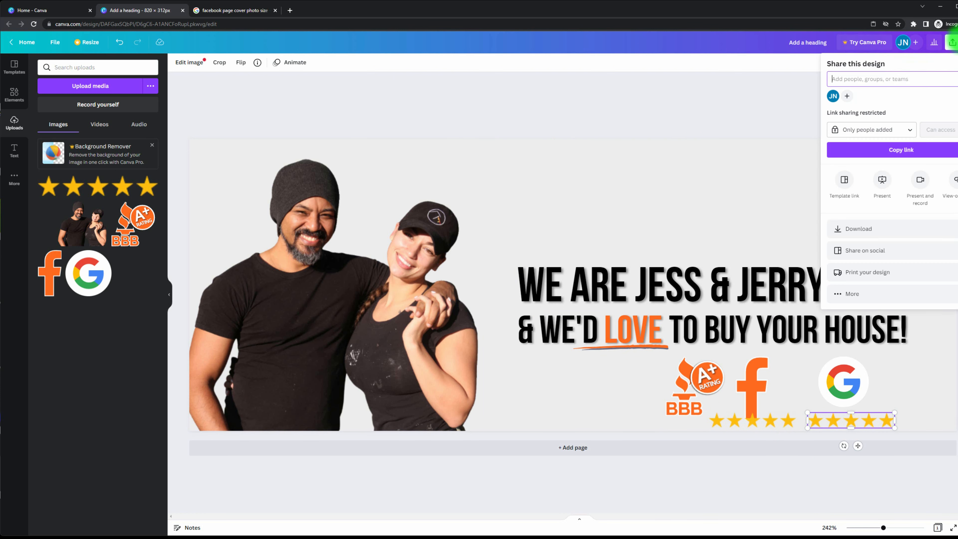
pyautogui.click(850, 231)
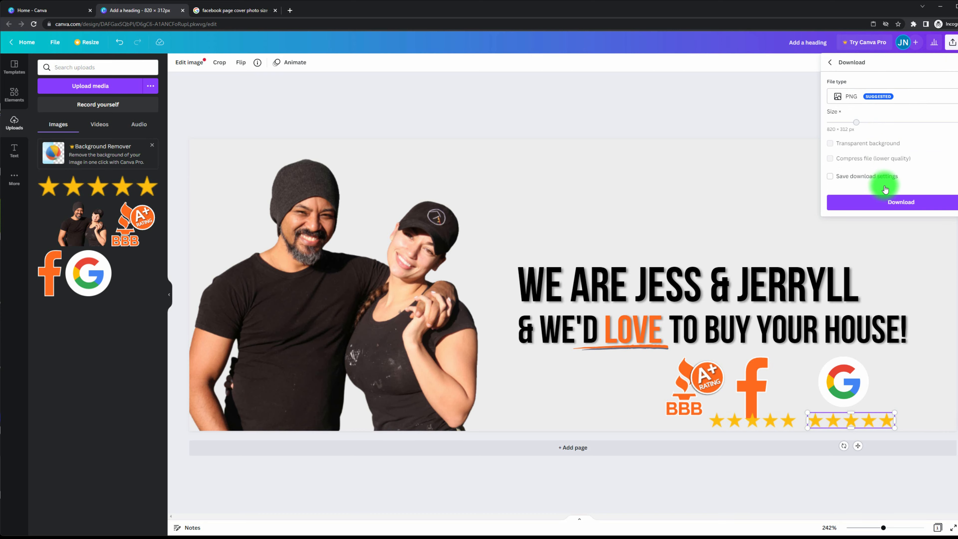
pyautogui.click(894, 201)
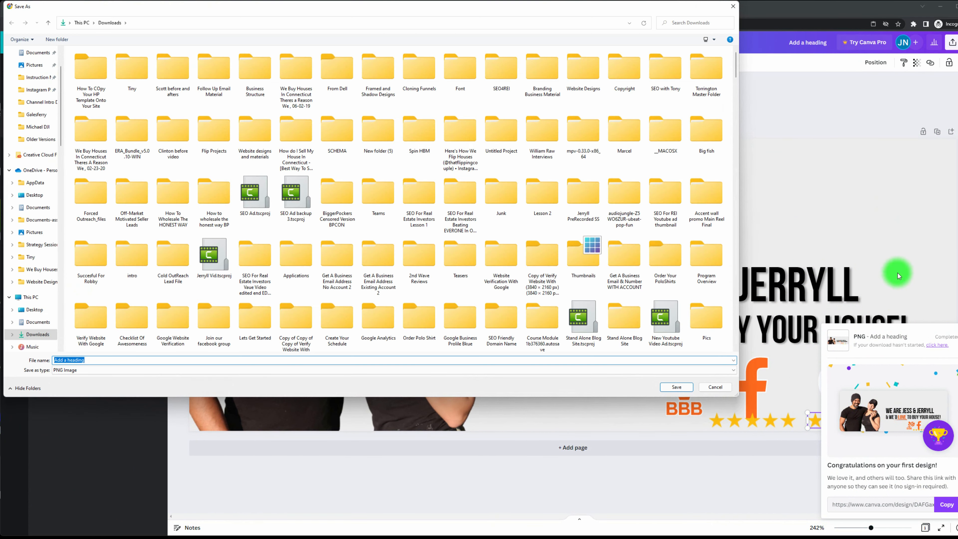
pyautogui.click(682, 388)
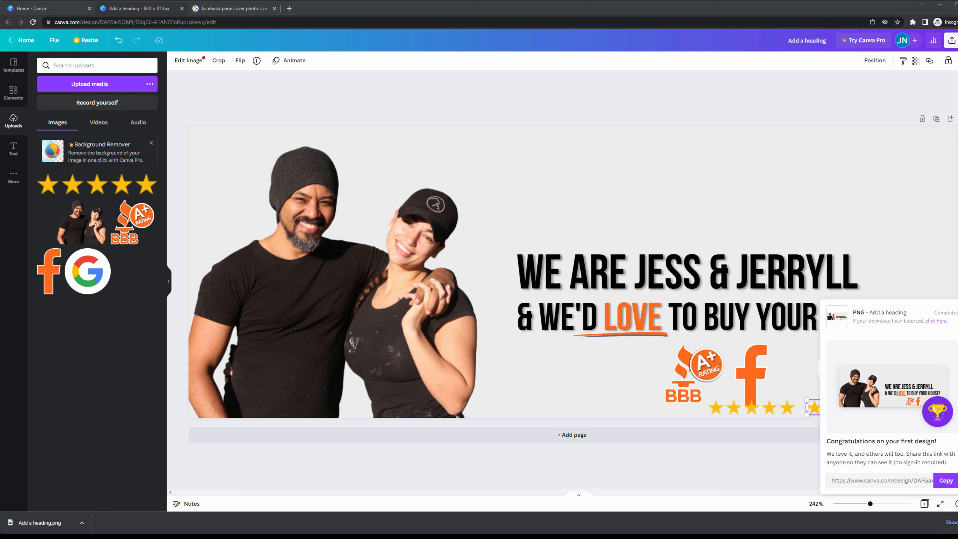
pyautogui.moveTo(0, 406); pyautogui.dragTo(957, 36)
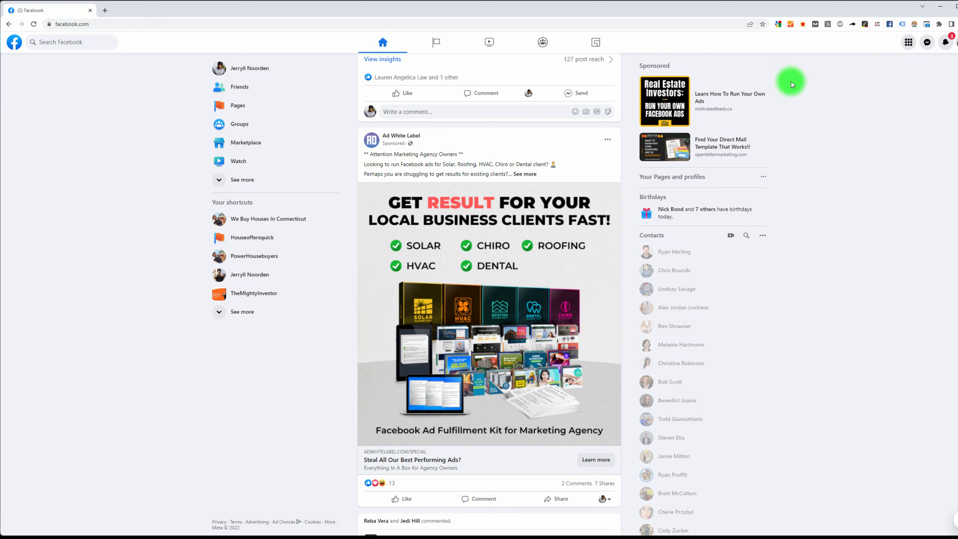
# Open the PowerHousebuyers page from the managed pages and start uploading a new cover photo.
pyautogui.click(228, 113)
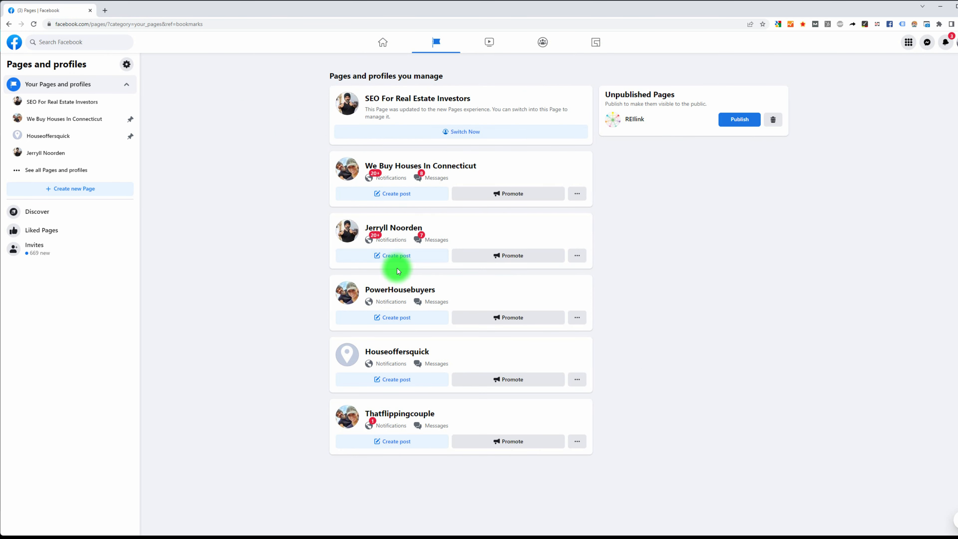
pyautogui.click(392, 293)
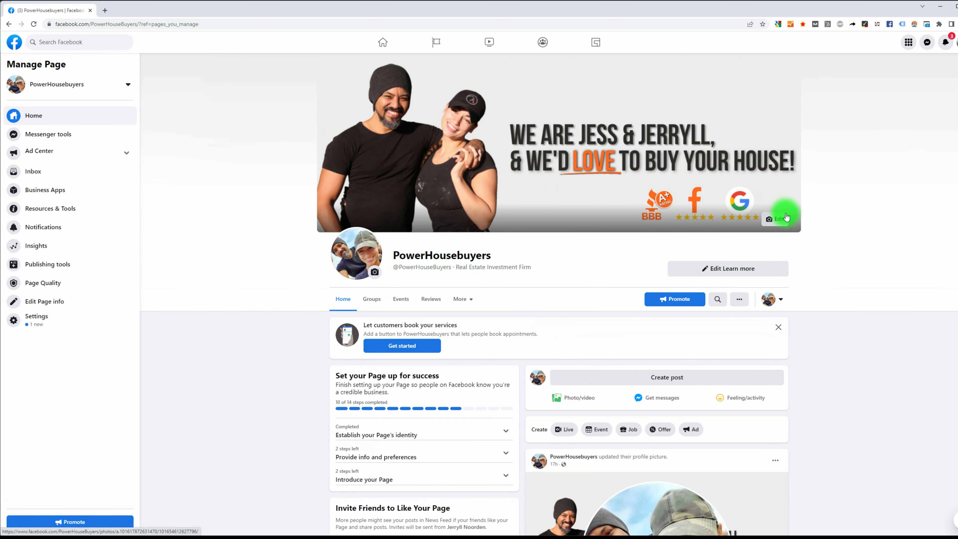
pyautogui.click(780, 223)
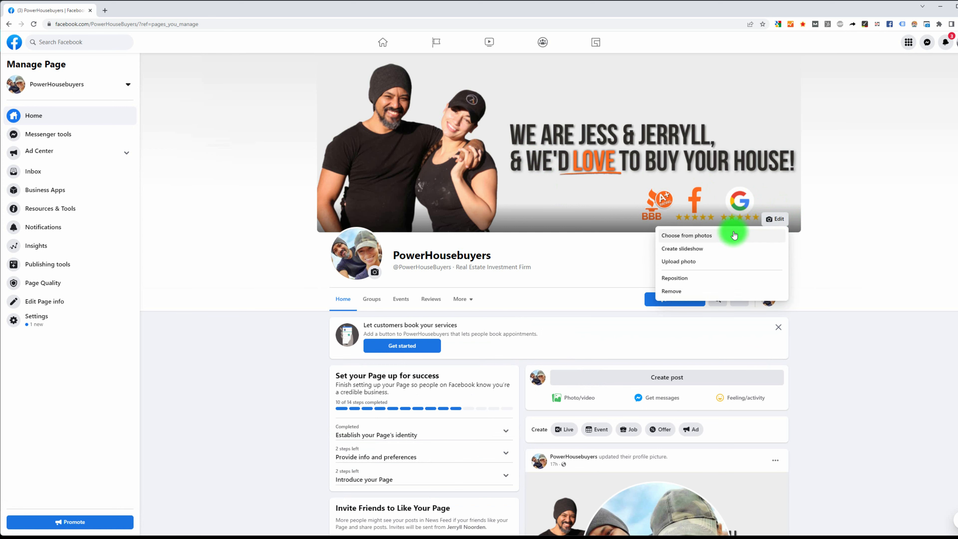
pyautogui.click(684, 265)
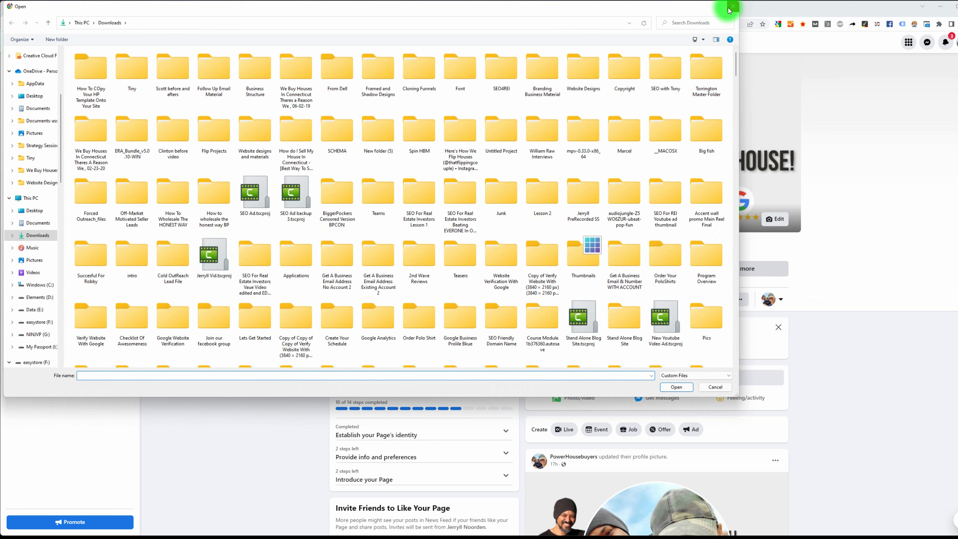
# Cancel the file picker and bring up the page's profile picture options.
pyautogui.moveTo(738, 58); pyautogui.dragTo(738, 358)
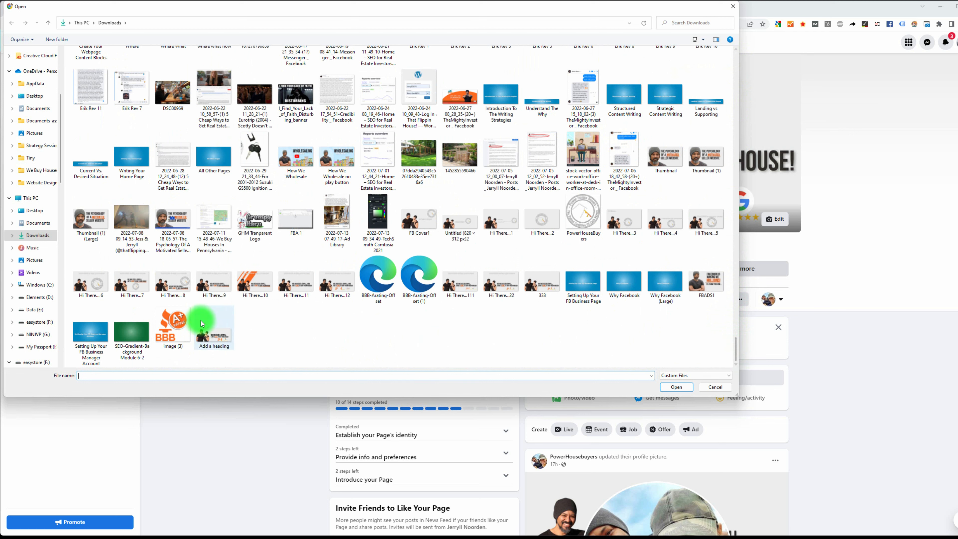
pyautogui.click(715, 387)
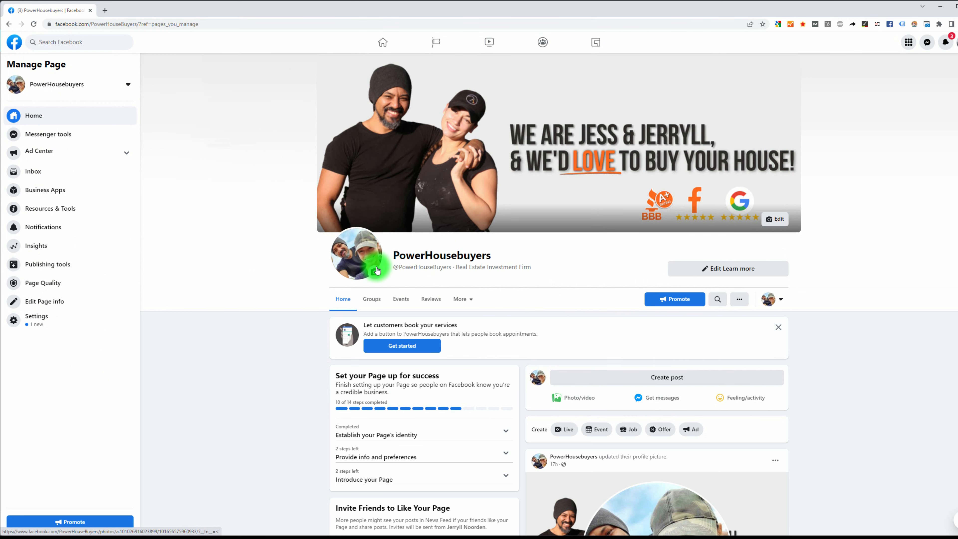
pyautogui.click(375, 273)
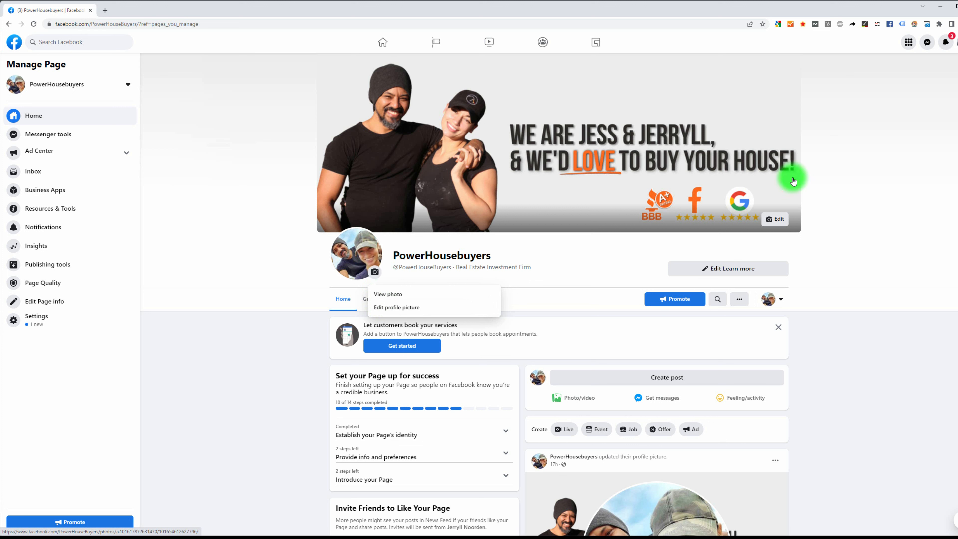
# Close the profile picture menu and scroll down to the page's About and Photos sections.
pyautogui.click(917, 186)
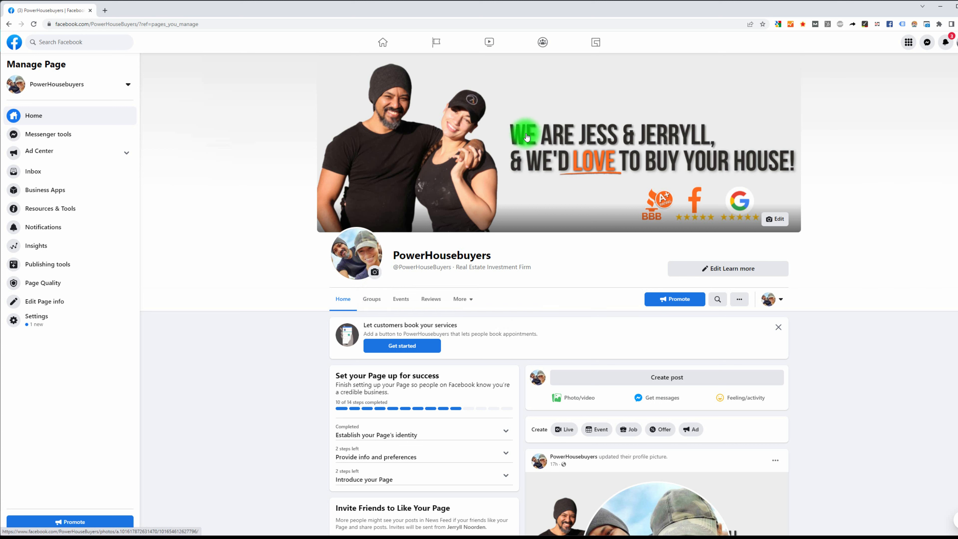
pyautogui.scroll(-3, 566, 151)
pyautogui.scroll(-3, 590, 148)
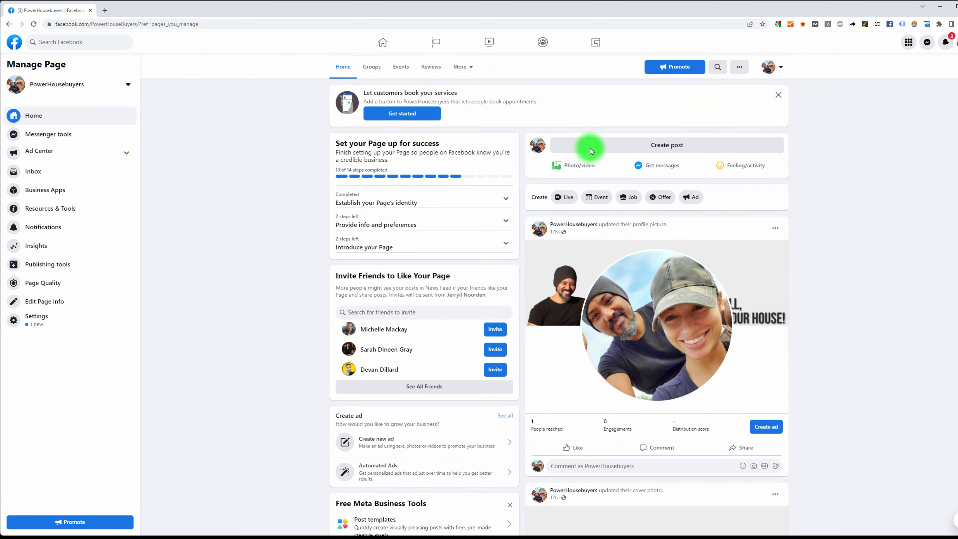
pyautogui.scroll(-2, 577, 148)
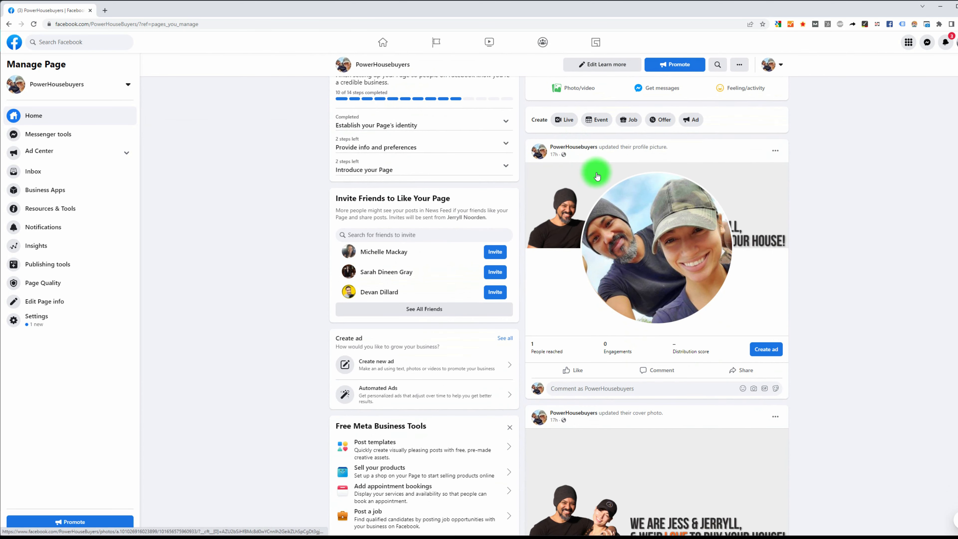
pyautogui.scroll(-15, 634, 154)
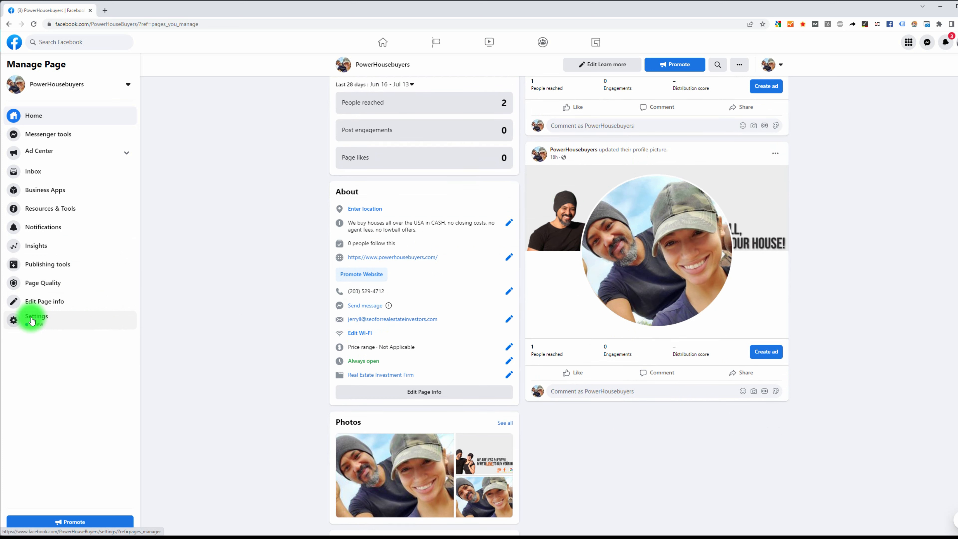
pyautogui.scroll(-2, 344, 300)
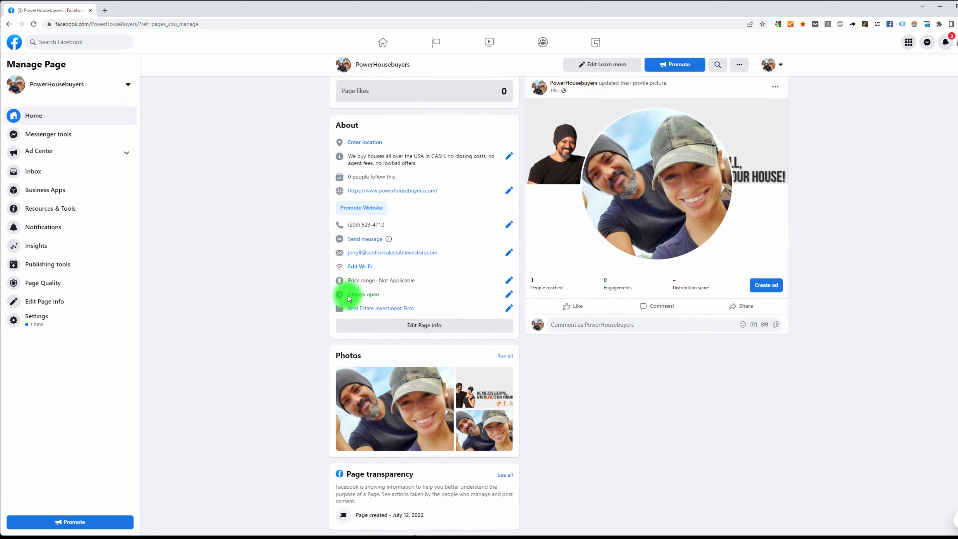
# Open the Page settings' Edit Page info form and scroll through it.
pyautogui.click(45, 319)
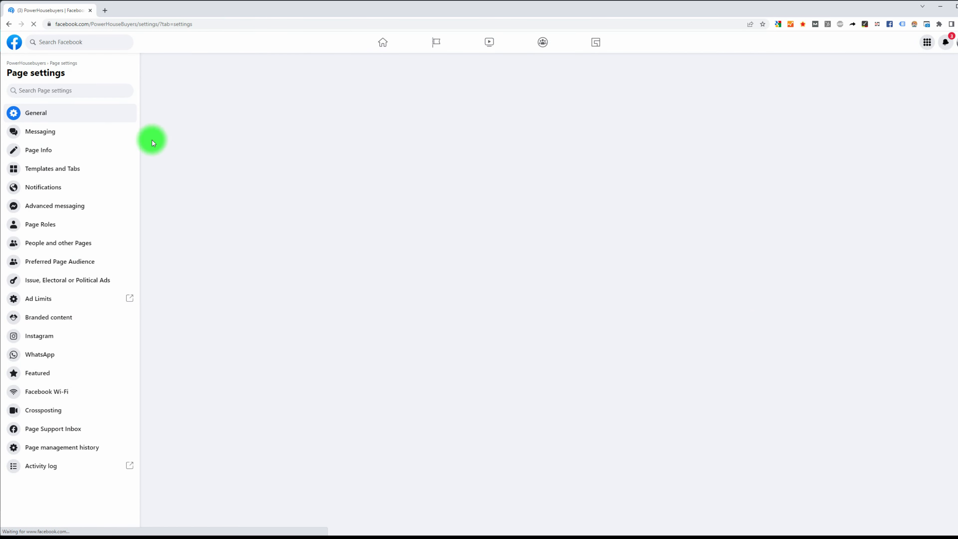
pyautogui.click(40, 154)
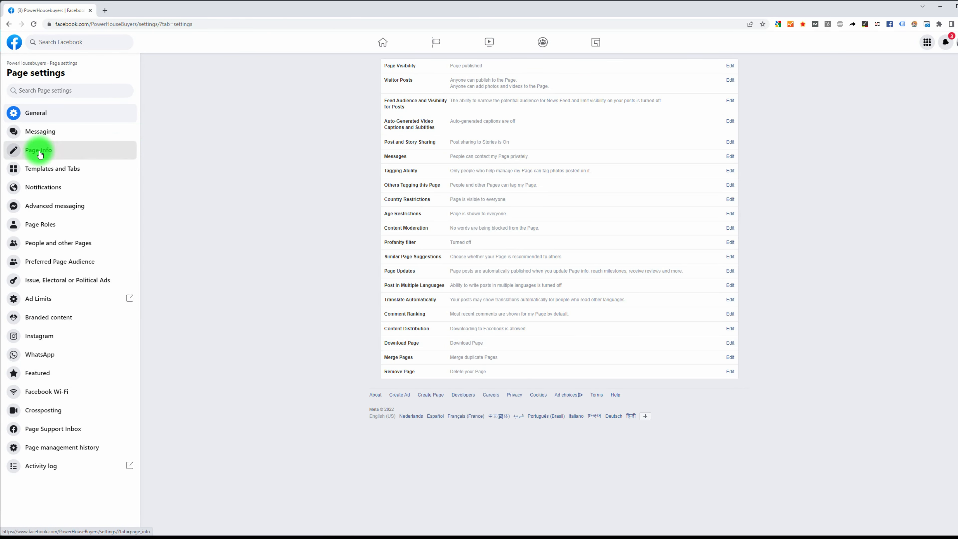
pyautogui.scroll(-5, 645, 193)
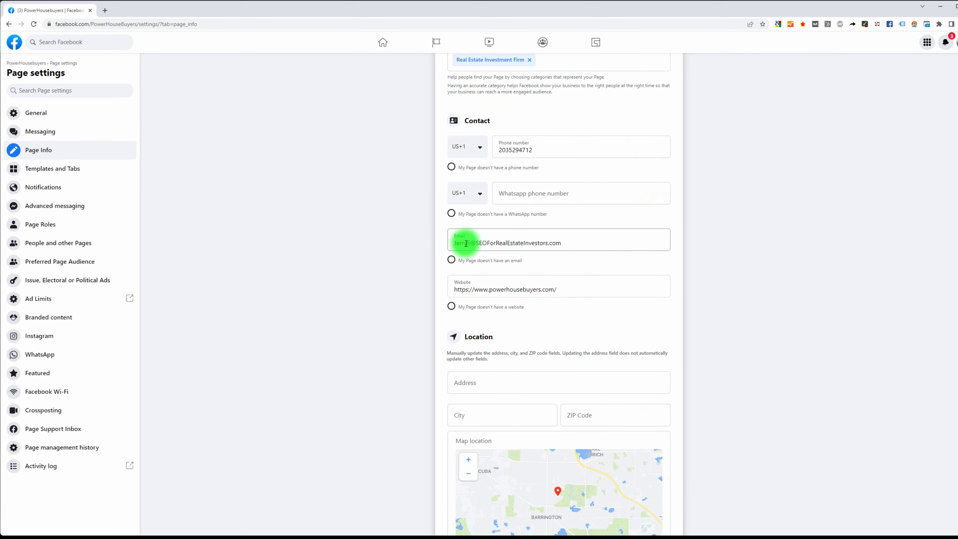
pyautogui.scroll(-7, 549, 280)
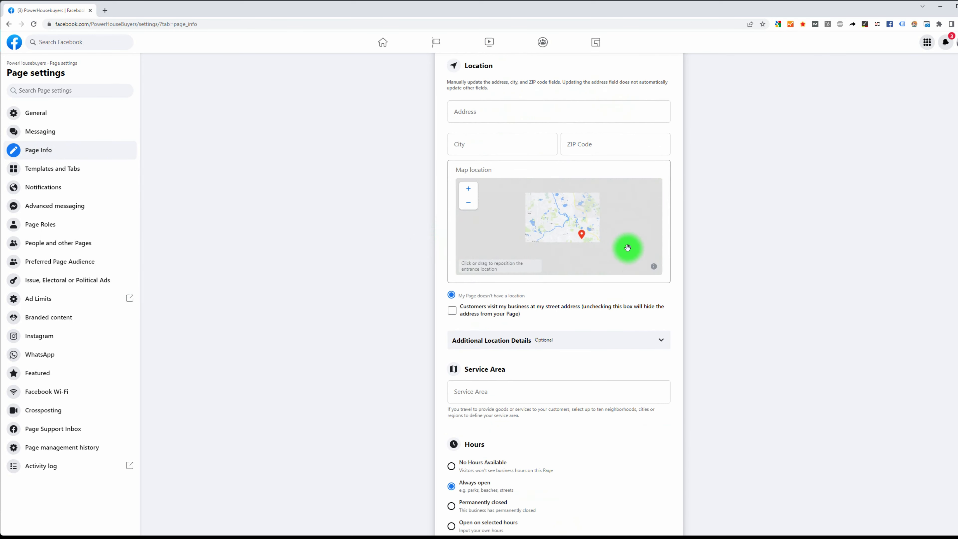
pyautogui.scroll(-7, 745, 267)
pyautogui.scroll(-8, 742, 252)
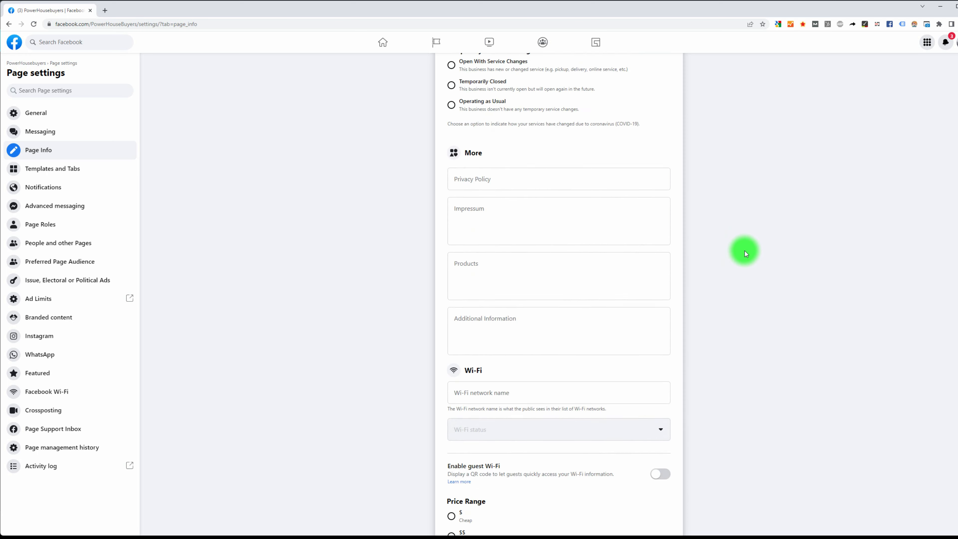
pyautogui.scroll(-5, 753, 261)
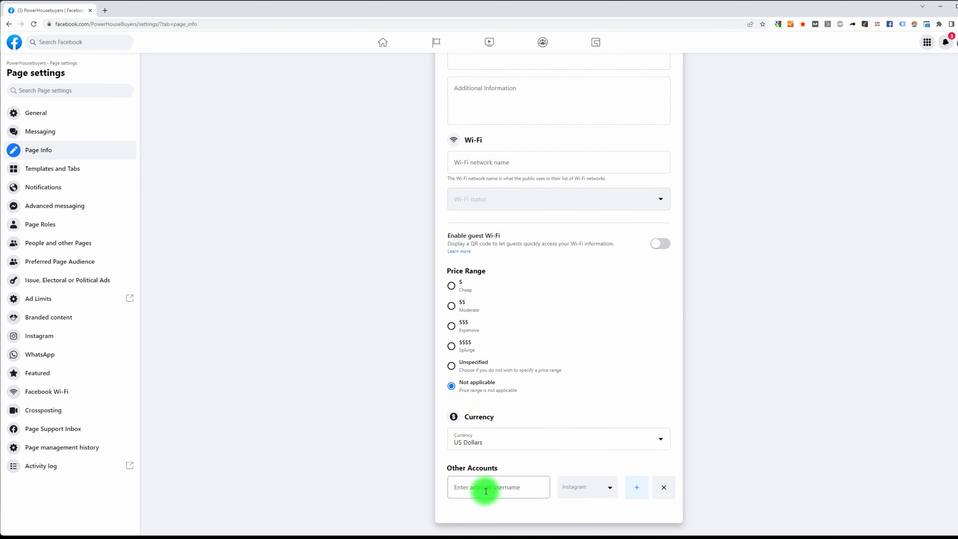
# Close a linked account's platform list unchanged and go back from Edit Page info.
pyautogui.click(574, 488)
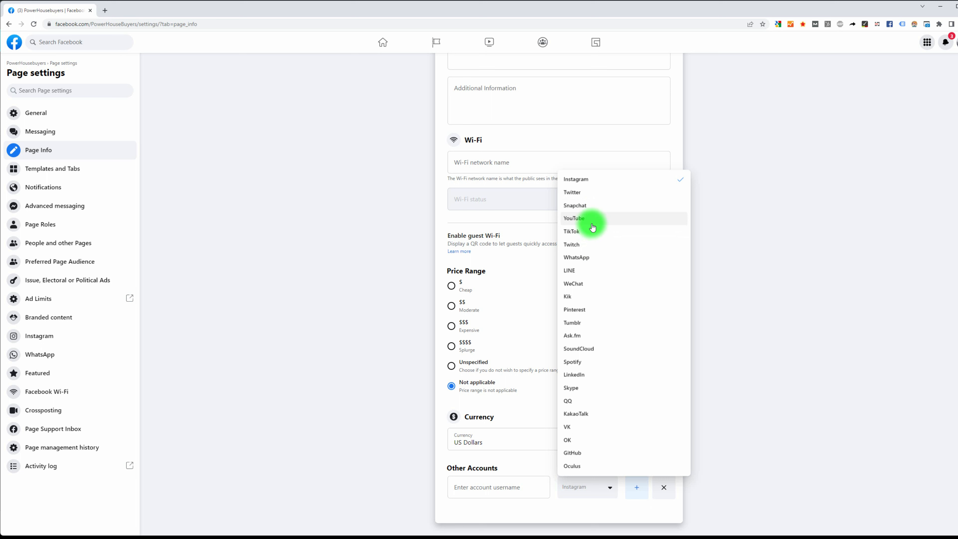
pyautogui.click(774, 174)
pyautogui.scroll(20, 697, 282)
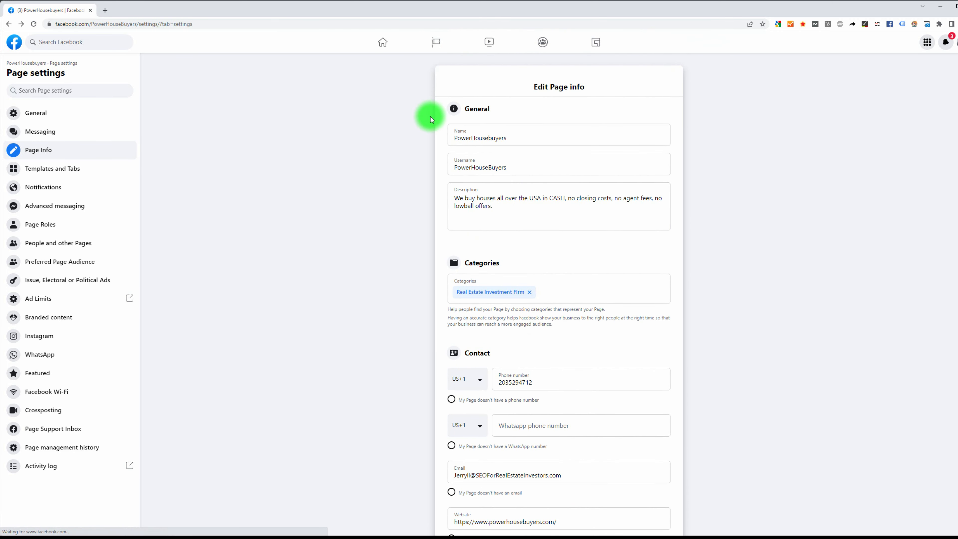
pyautogui.hotkey('alt', 'Left')
pyautogui.hotkey('alt', 'Left')
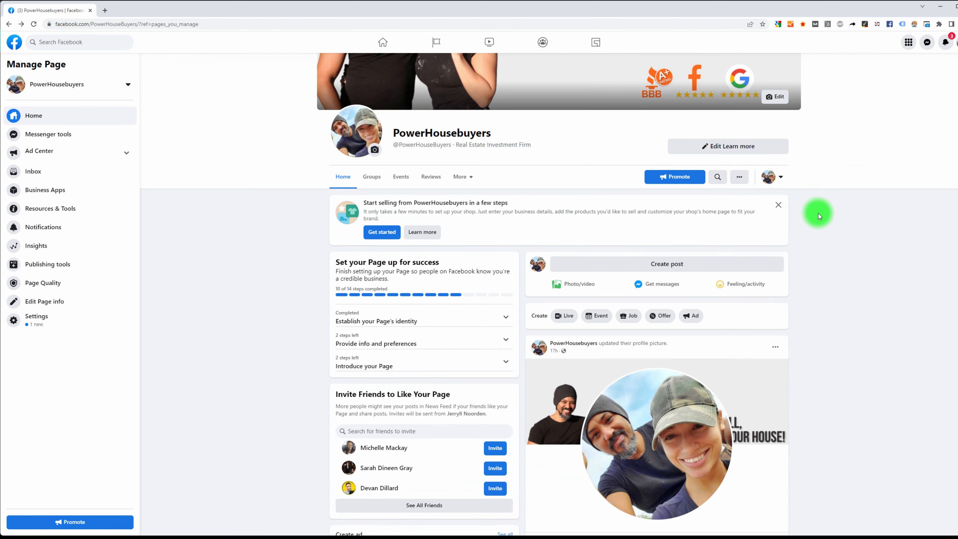
pyautogui.scroll(1, 827, 236)
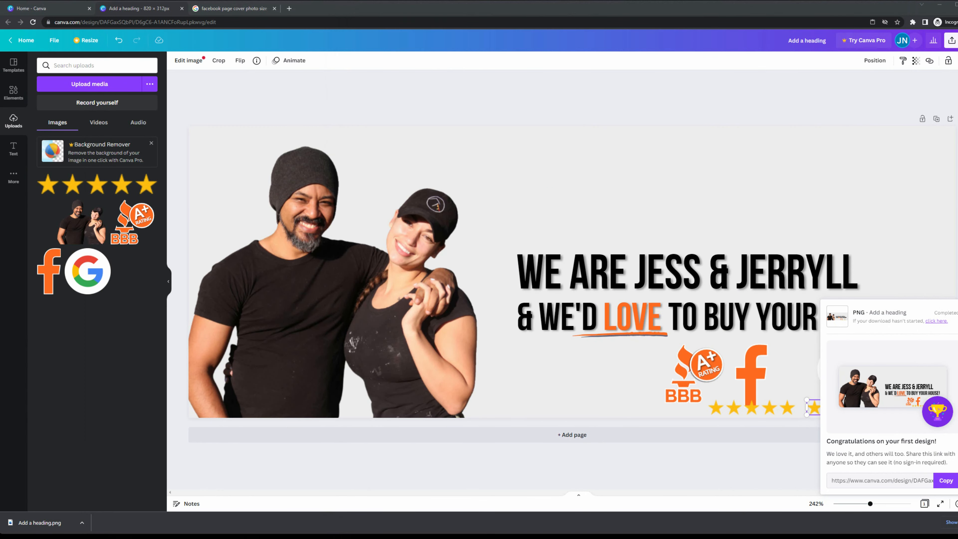
# Add a square from Elements' Lines & Shapes onto the cover.
pyautogui.click(18, 93)
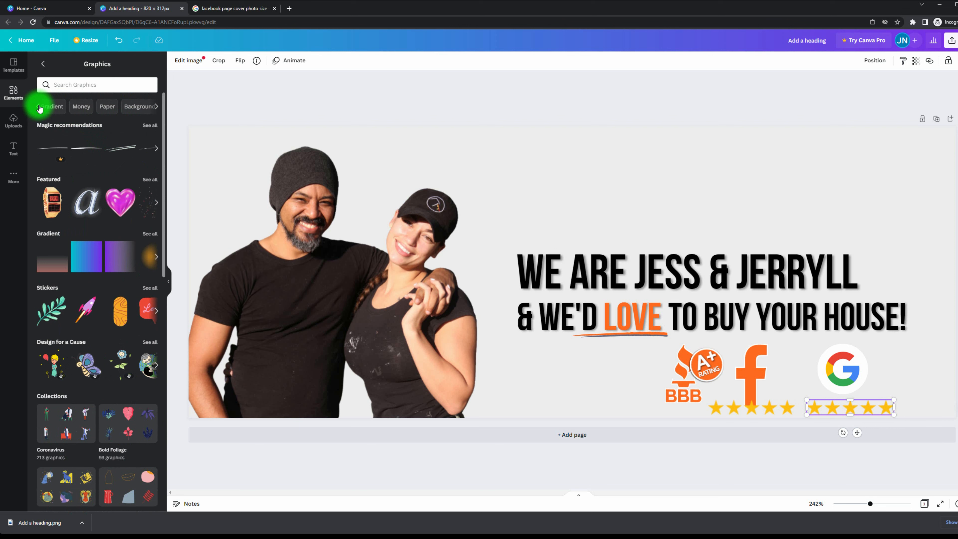
pyautogui.click(17, 95)
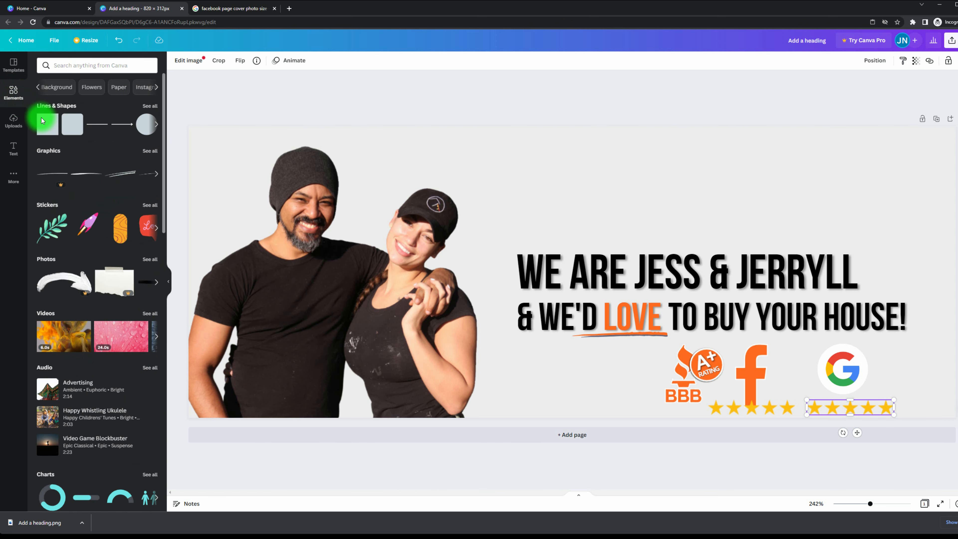
pyautogui.moveTo(44, 128); pyautogui.dragTo(509, 170)
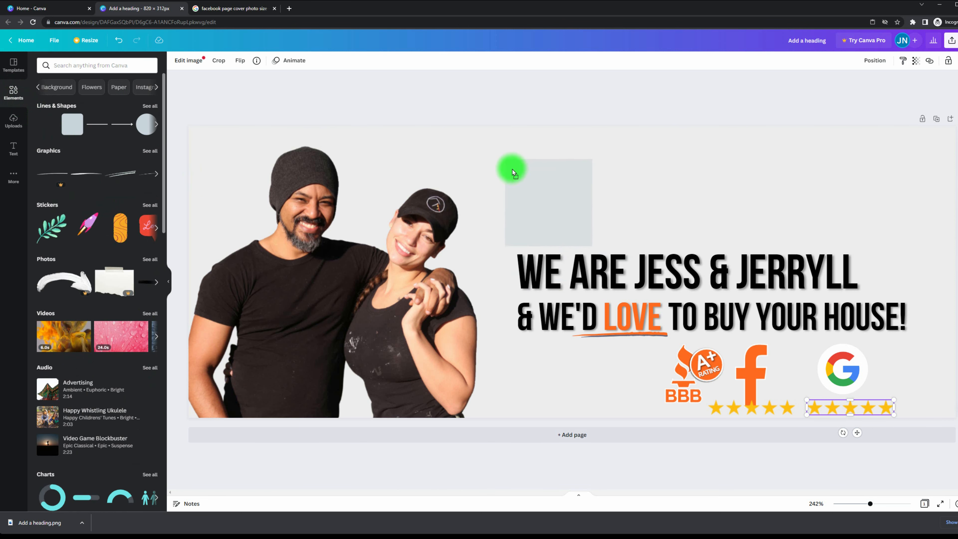
pyautogui.click(520, 179)
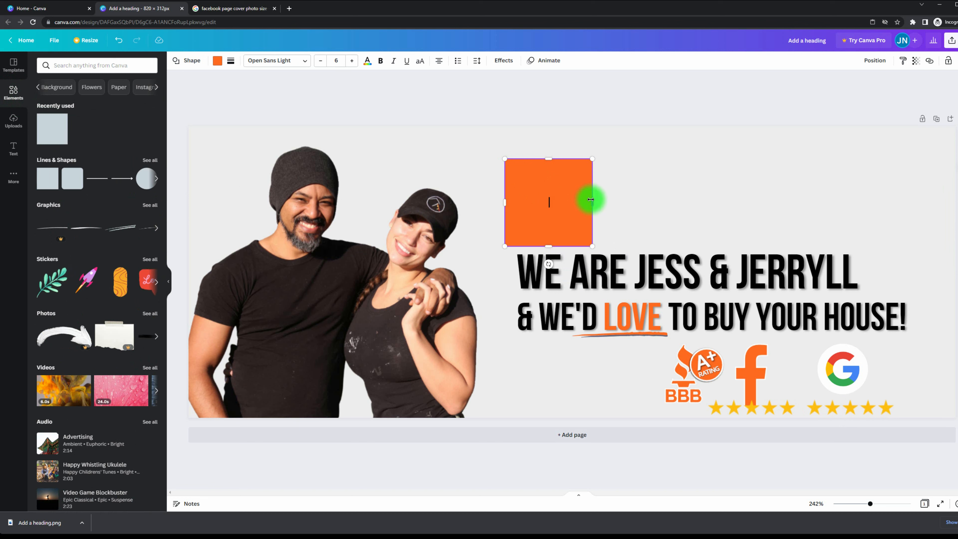
# Stretch the orange square into a tall bar and rotate it diagonally across the couple.
pyautogui.moveTo(546, 244); pyautogui.dragTo(563, 507)
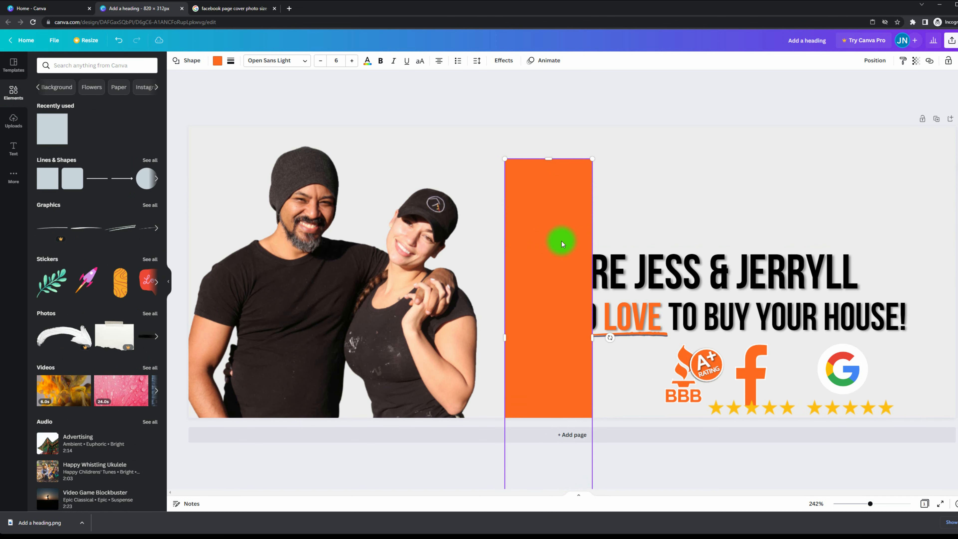
pyautogui.moveTo(549, 158); pyautogui.dragTo(564, 7)
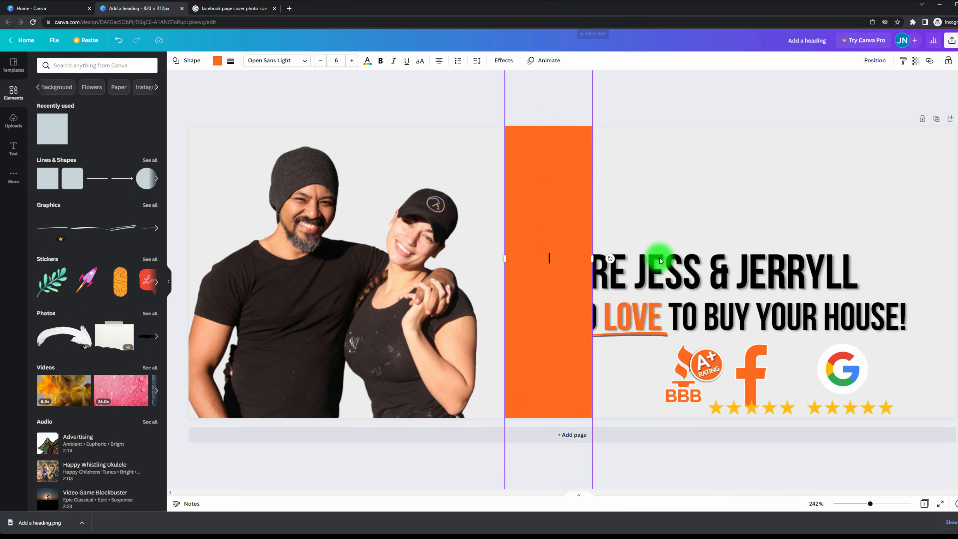
pyautogui.moveTo(613, 263); pyautogui.dragTo(576, 286)
pyautogui.moveTo(614, 210); pyautogui.dragTo(430, 285)
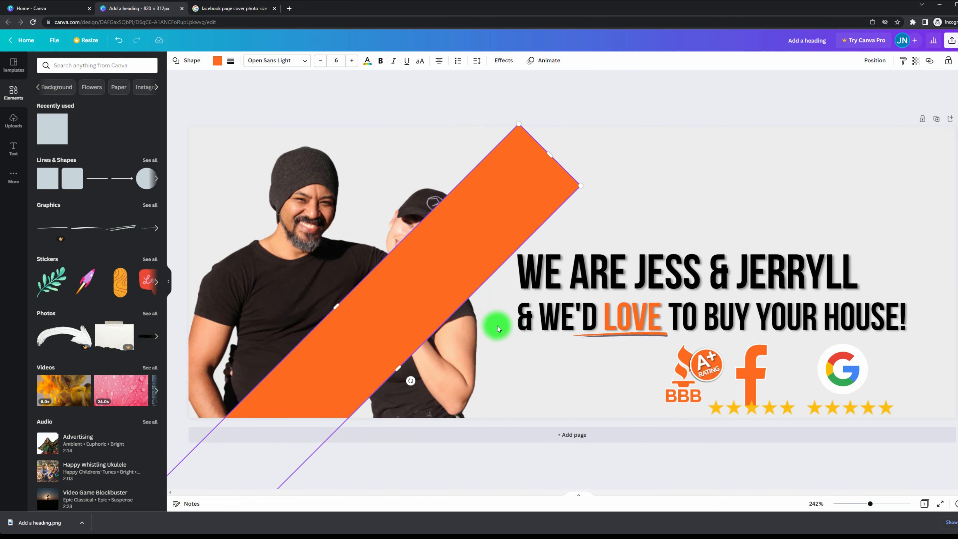
pyautogui.moveTo(414, 382)
pyautogui.mouseDown()
pyautogui.moveTo(395, 380)
pyautogui.moveTo(422, 379)
pyautogui.mouseUp()
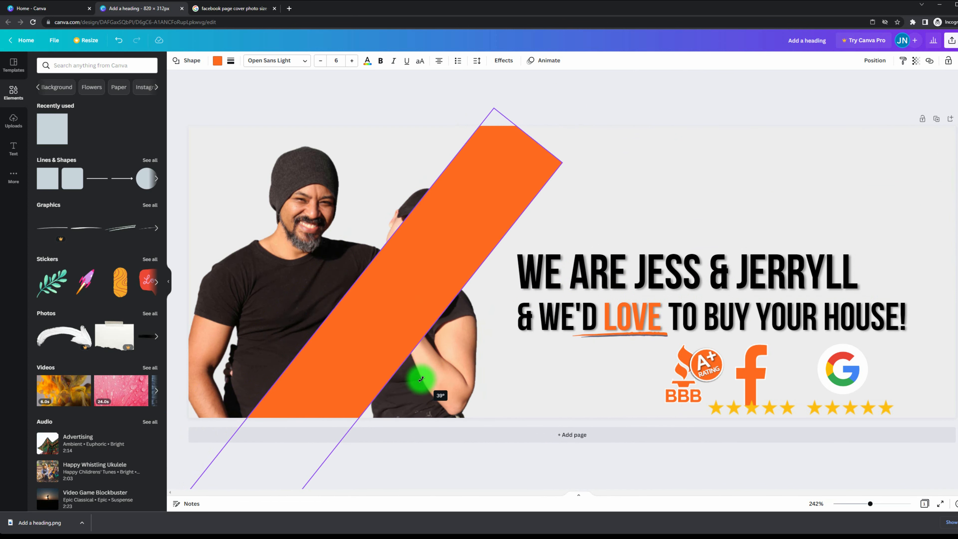
pyautogui.moveTo(487, 164); pyautogui.dragTo(517, 178)
# Send the orange bar to the back behind the couple and reselect it.
pyautogui.rightClick(516, 178)
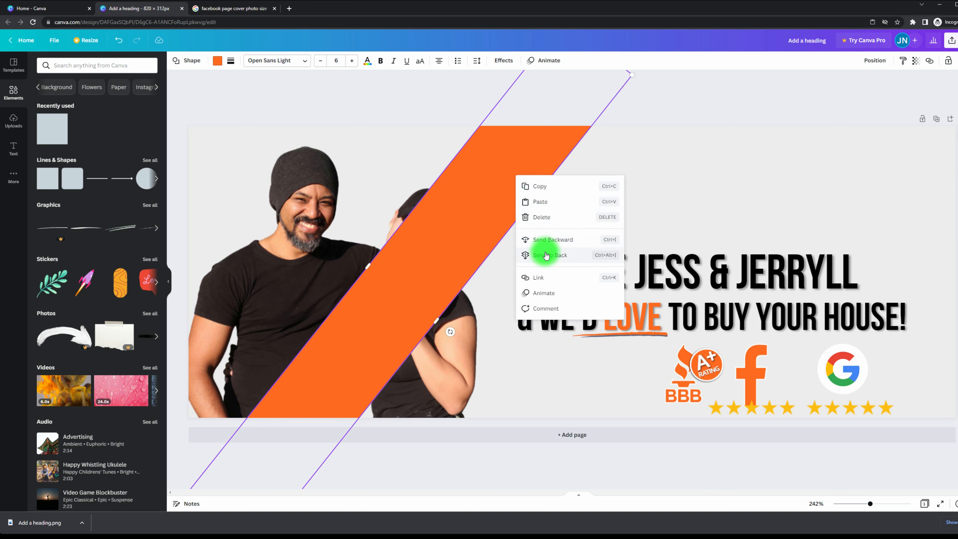
pyautogui.click(546, 255)
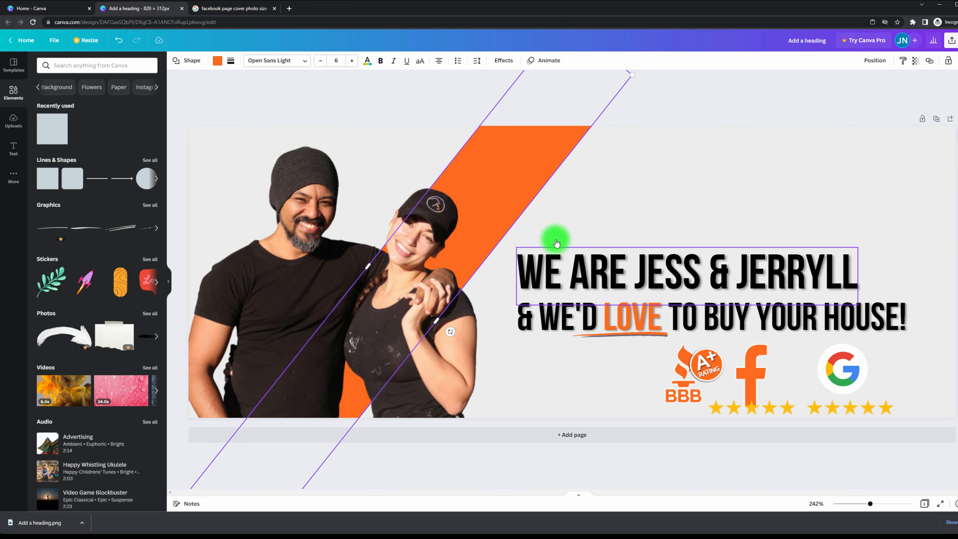
pyautogui.click(686, 142)
pyautogui.click(612, 189)
pyautogui.click(543, 173)
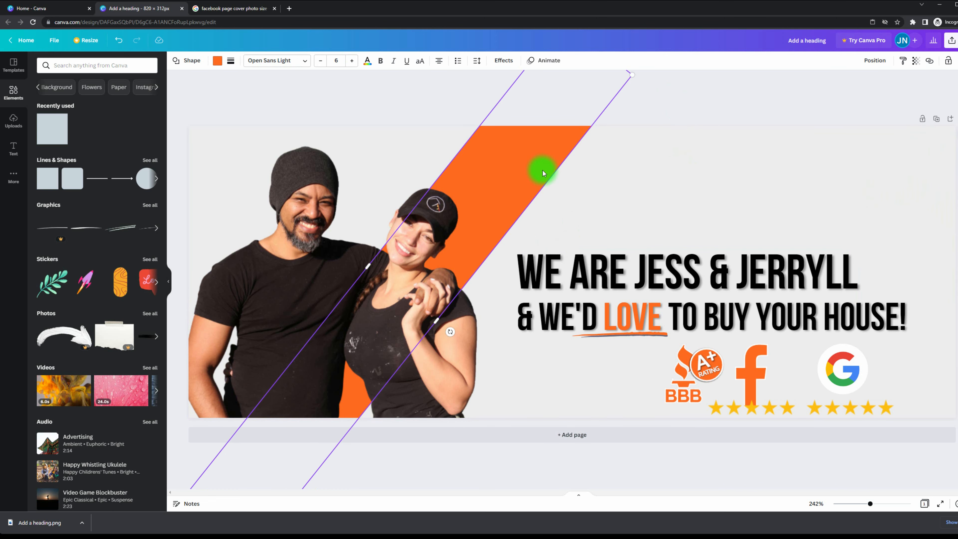
# Duplicate the bar with Ctrl+D, shift the copy left, and send it behind the couple.
pyautogui.hotkey('ctrl', 'd')
pyautogui.hotkey('ctrl', 'd')
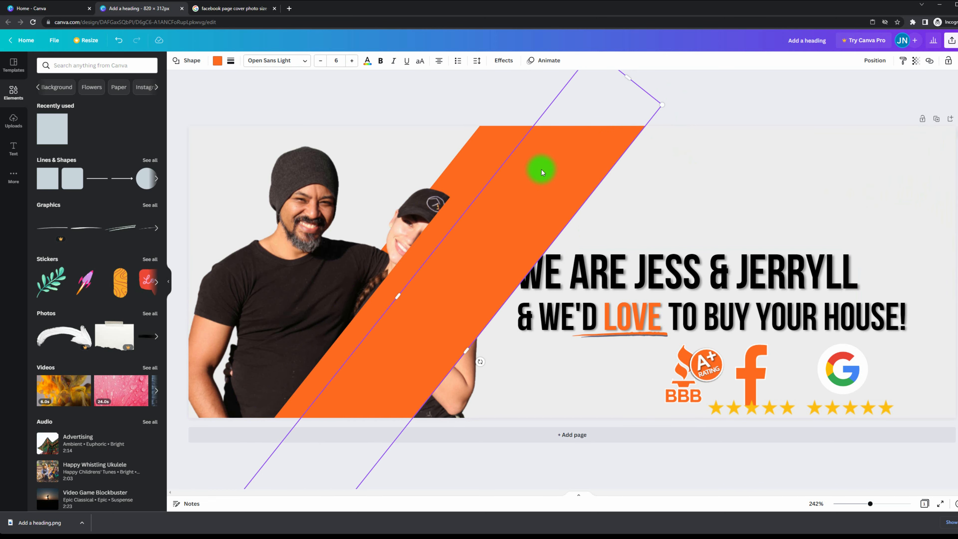
pyautogui.moveTo(548, 185); pyautogui.dragTo(402, 131)
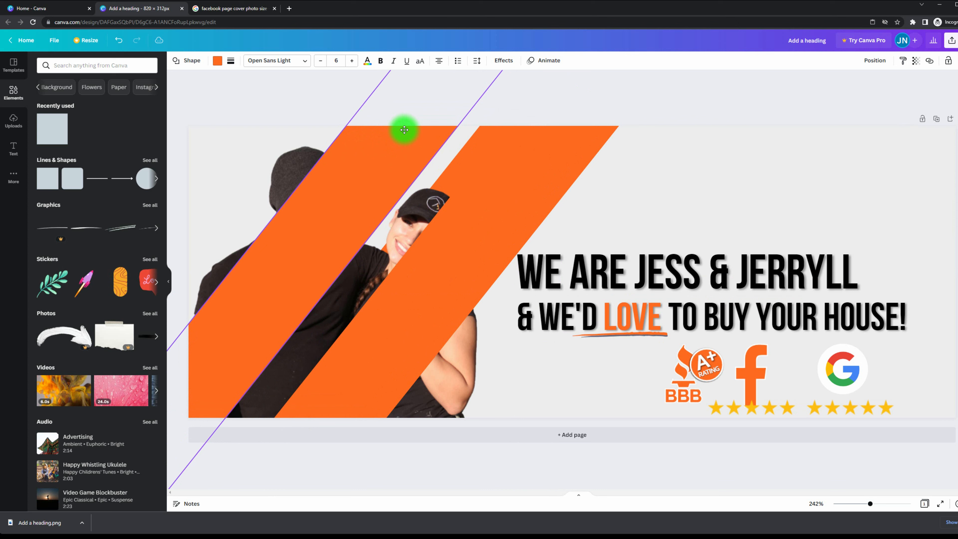
pyautogui.moveTo(322, 296); pyautogui.dragTo(326, 255)
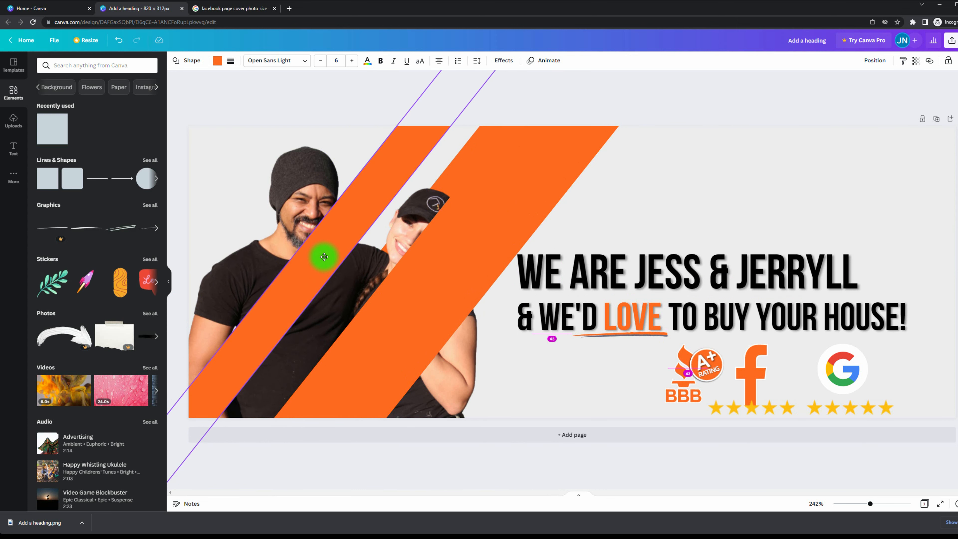
pyautogui.moveTo(420, 289); pyautogui.dragTo(358, 216)
pyautogui.rightClick(362, 214)
pyautogui.click(389, 274)
# Send the thin left stripe behind the photo as well.
pyautogui.click(278, 214)
pyautogui.rightClick(278, 215)
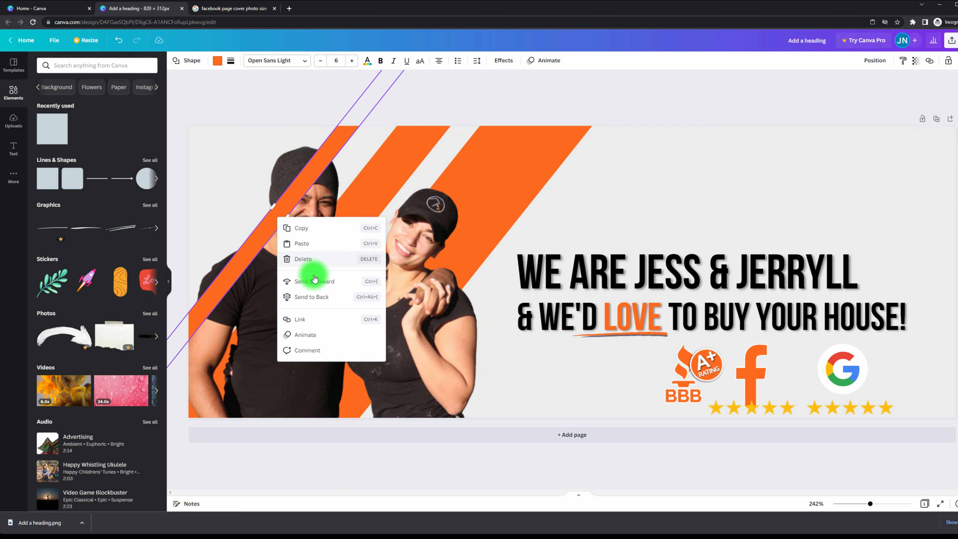
pyautogui.click(313, 281)
pyautogui.click(620, 401)
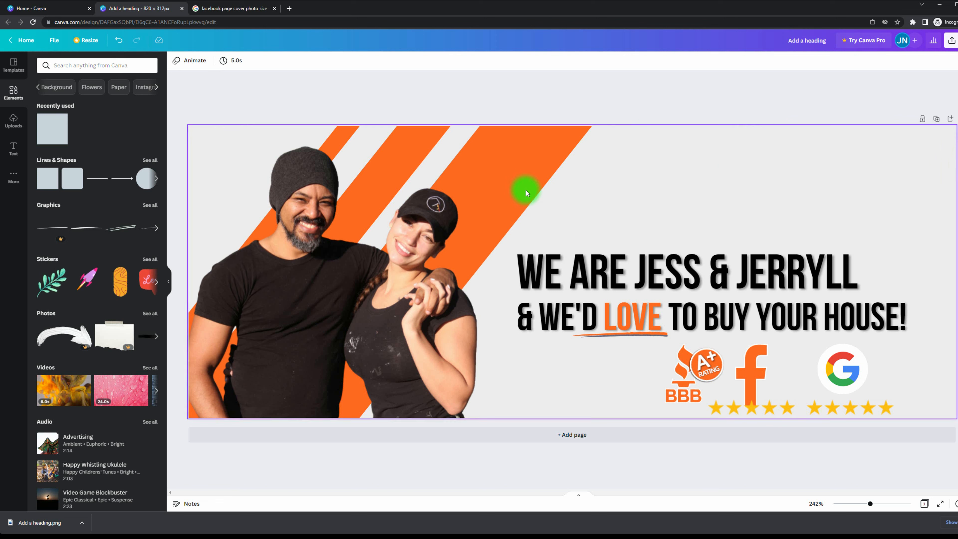
# Undo the orange stripes and the original square with Ctrl+Z.
pyautogui.hotkey('ctrl', 'z')
pyautogui.hotkey('ctrl', 'z')
pyautogui.hotkey('ctrl', 'z')
pyautogui.hotkey('ctrl', 'z')
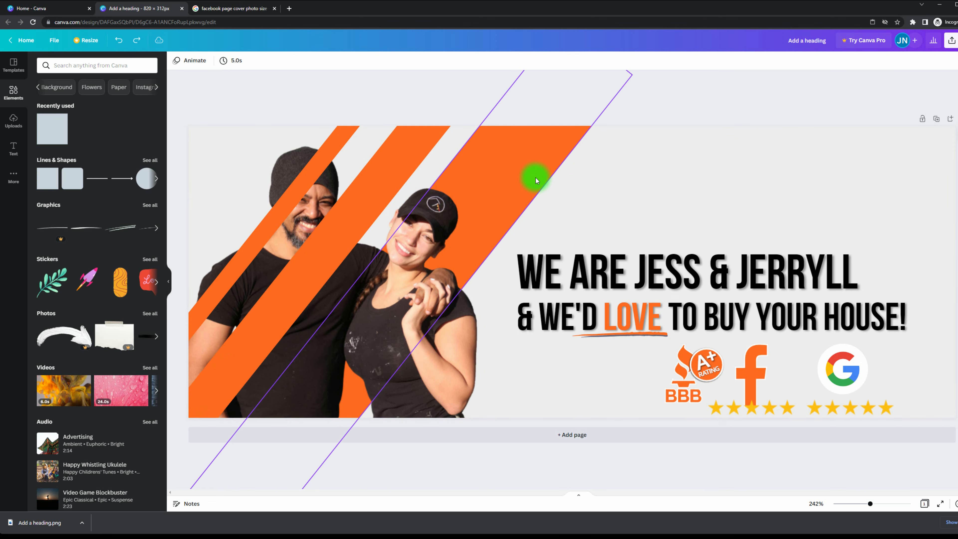
pyautogui.hotkey('ctrl', 'z')
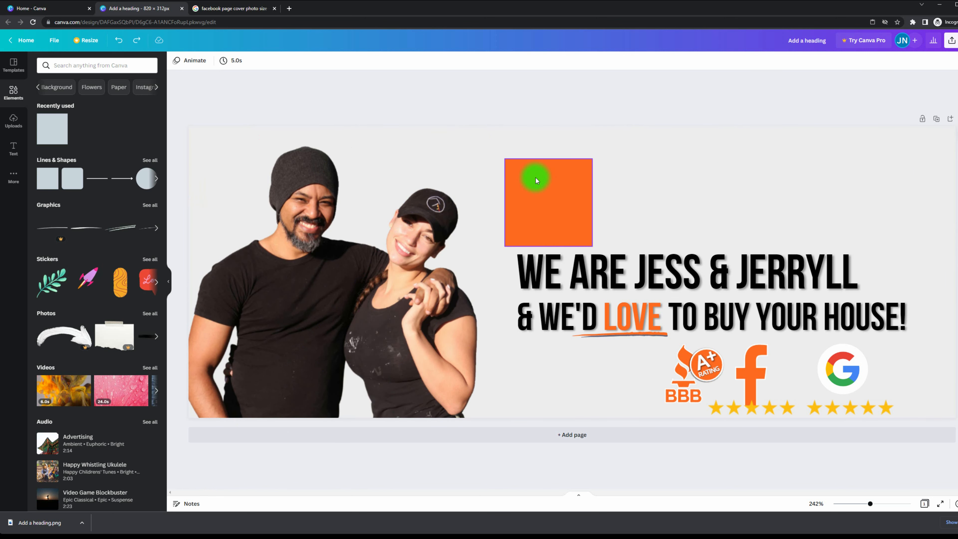
pyautogui.hotkey('ctrl', 'z')
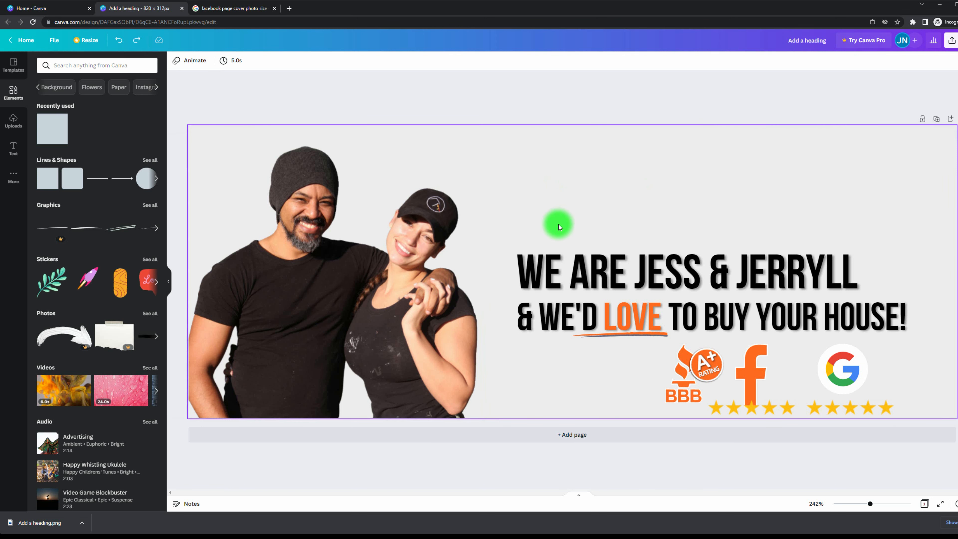
# Fade the couple photo to transparency 8.
pyautogui.click(309, 276)
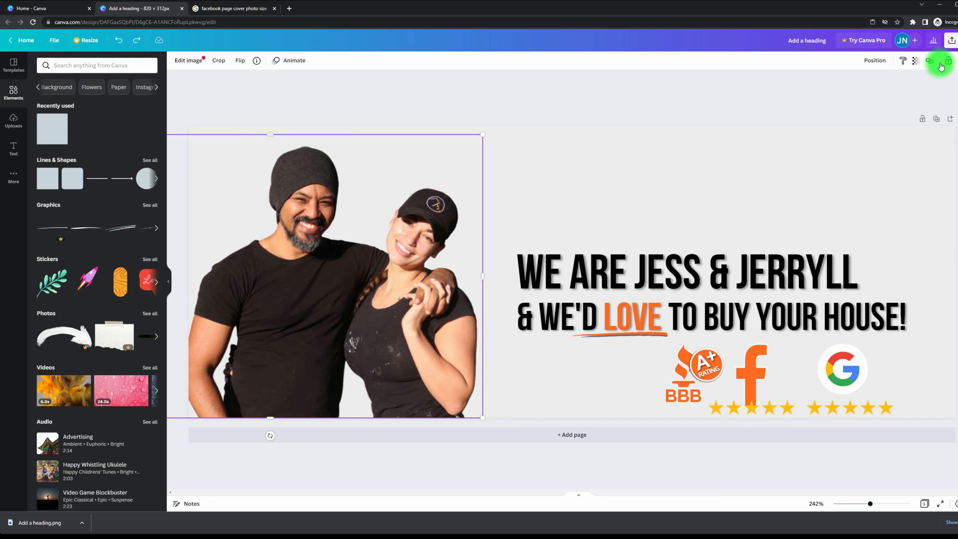
pyautogui.click(918, 63)
pyautogui.moveTo(911, 97); pyautogui.dragTo(843, 101)
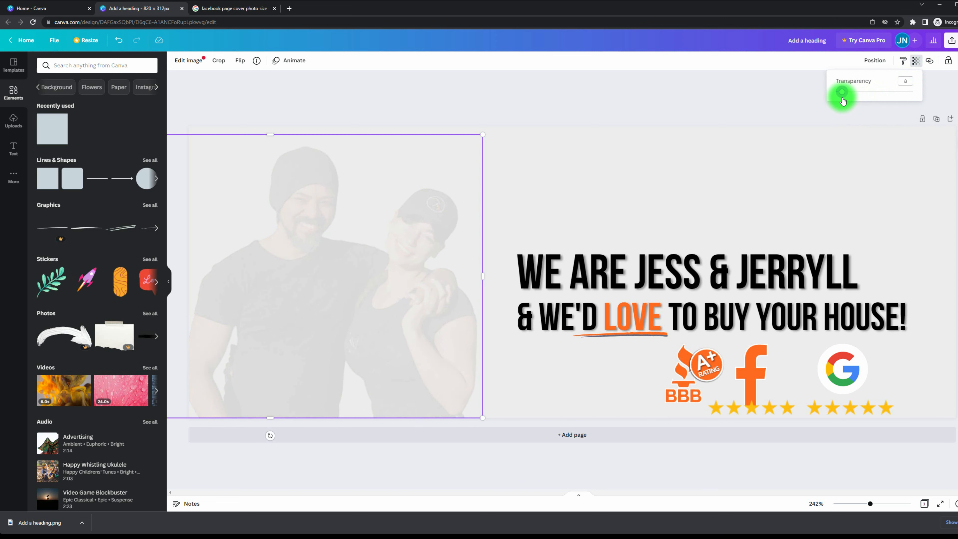